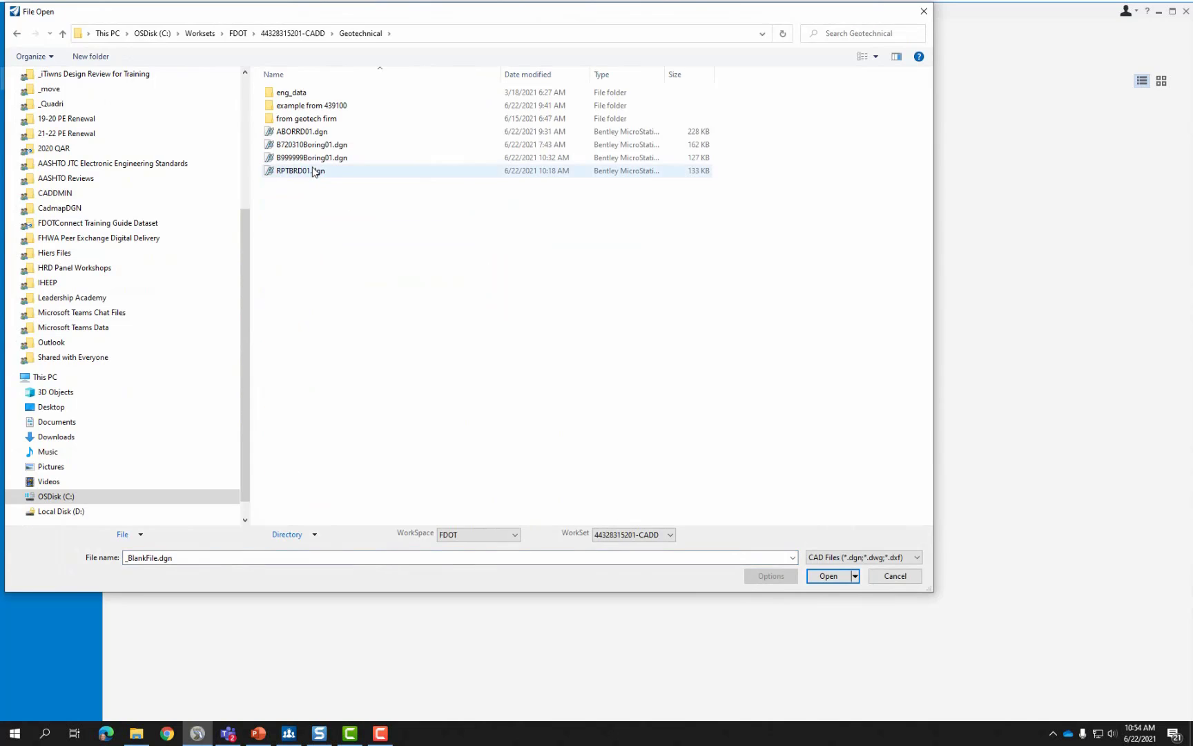
Open the ABORRD01.dgn borehole drawing from the File Open dialog.
click(304, 132)
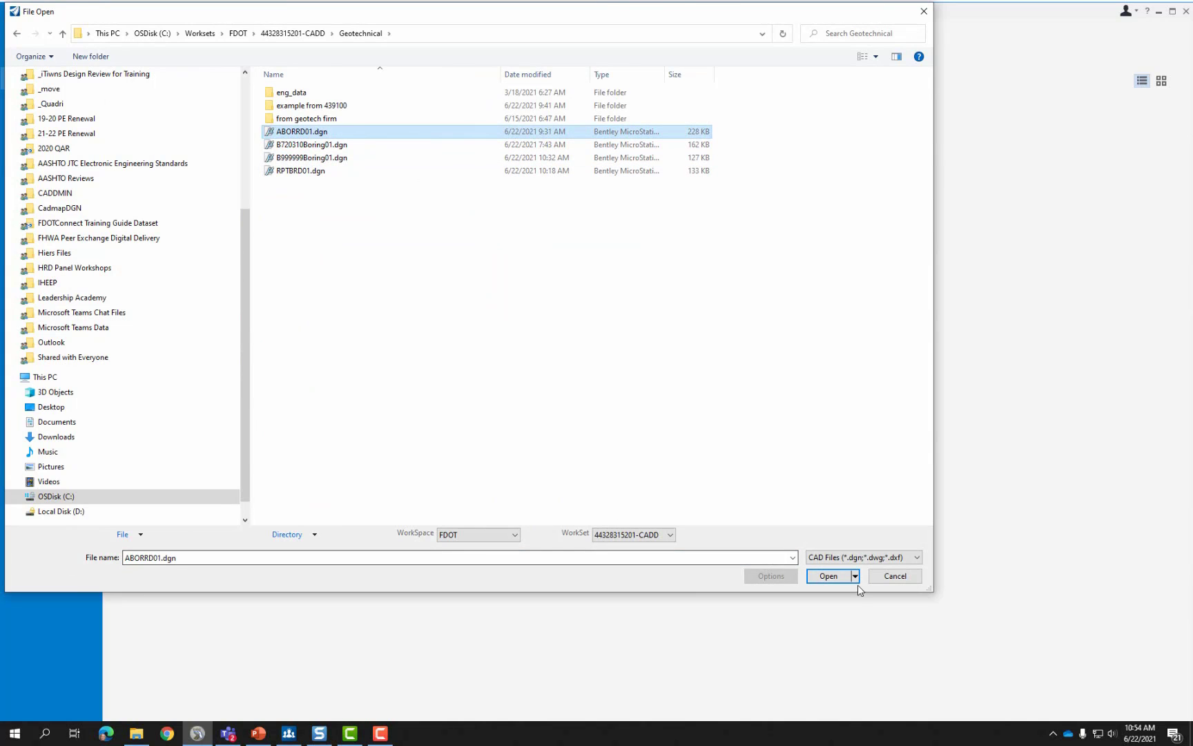
click(831, 575)
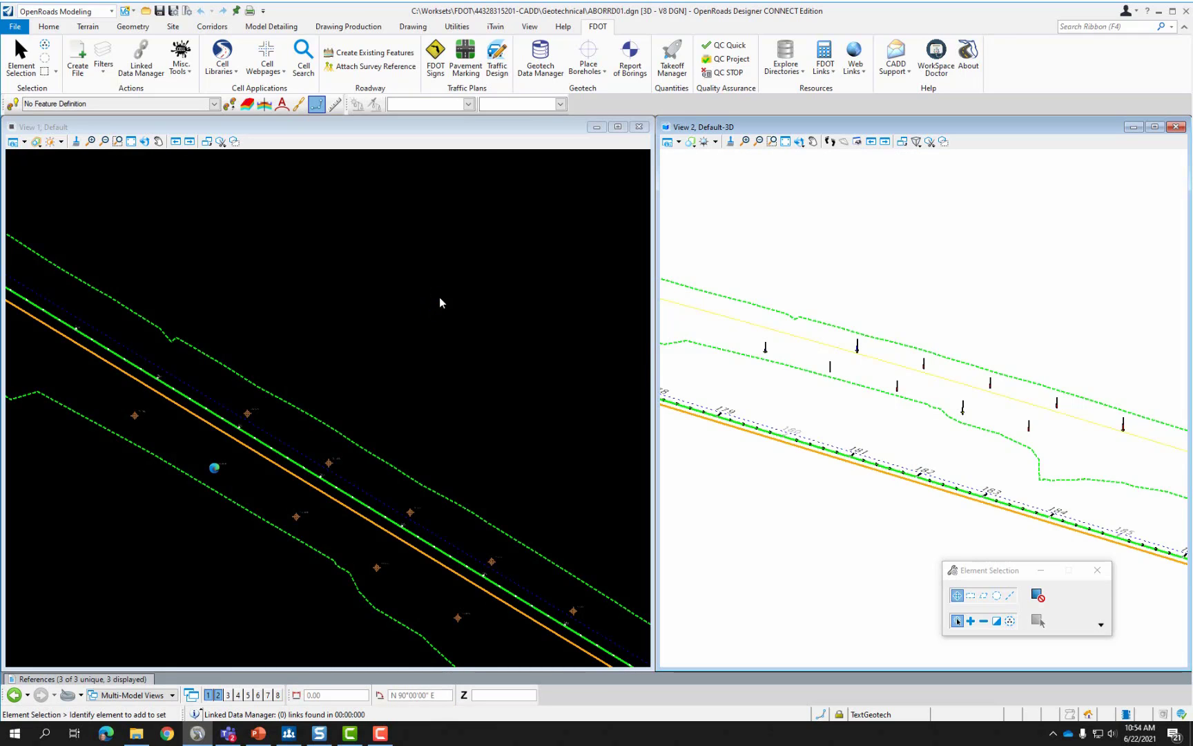
Close the 3D view and maximize the plan view, zoomed to the alignment.
click(1176, 128)
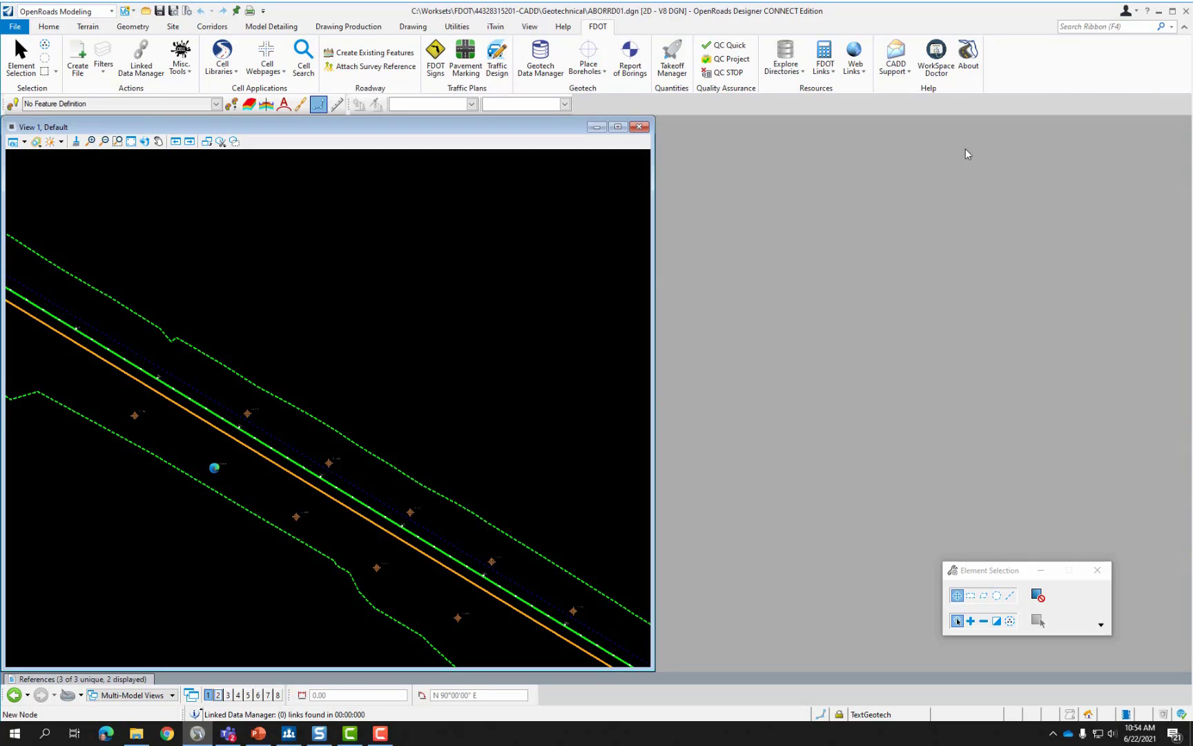
click(619, 127)
scroll(744, 336, down, 3)
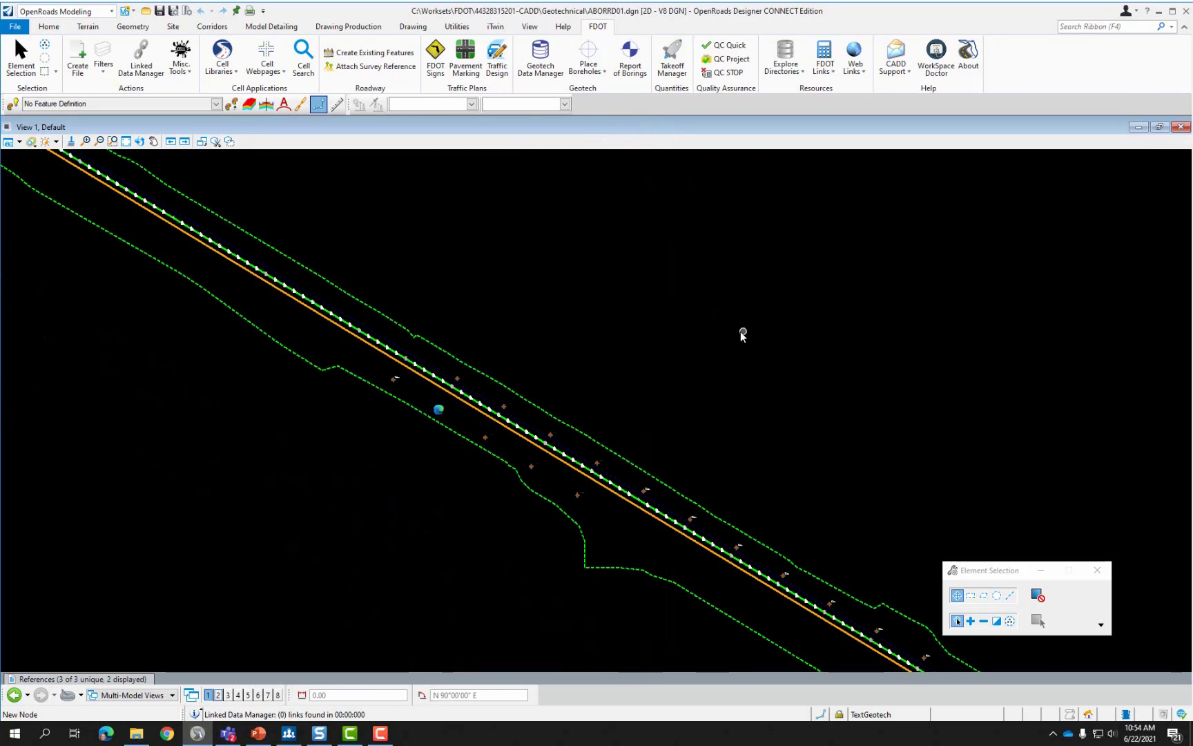
scroll(727, 420, down, 2)
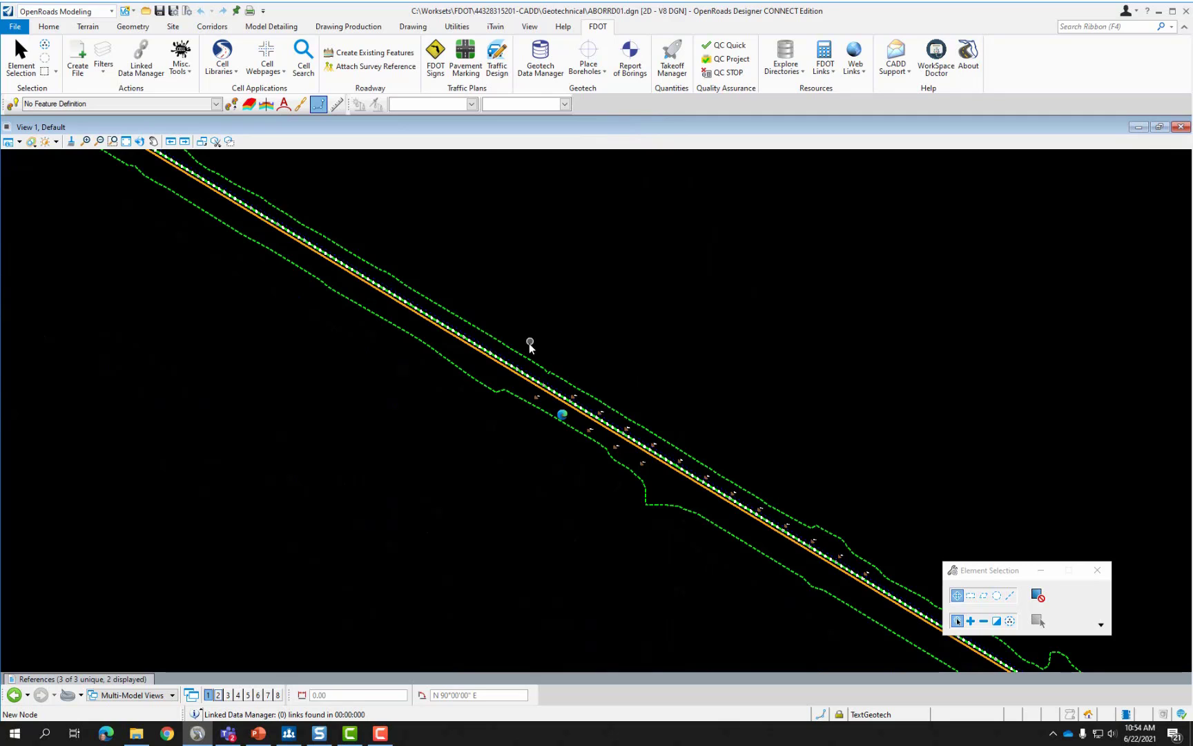
scroll(603, 468, down, 2)
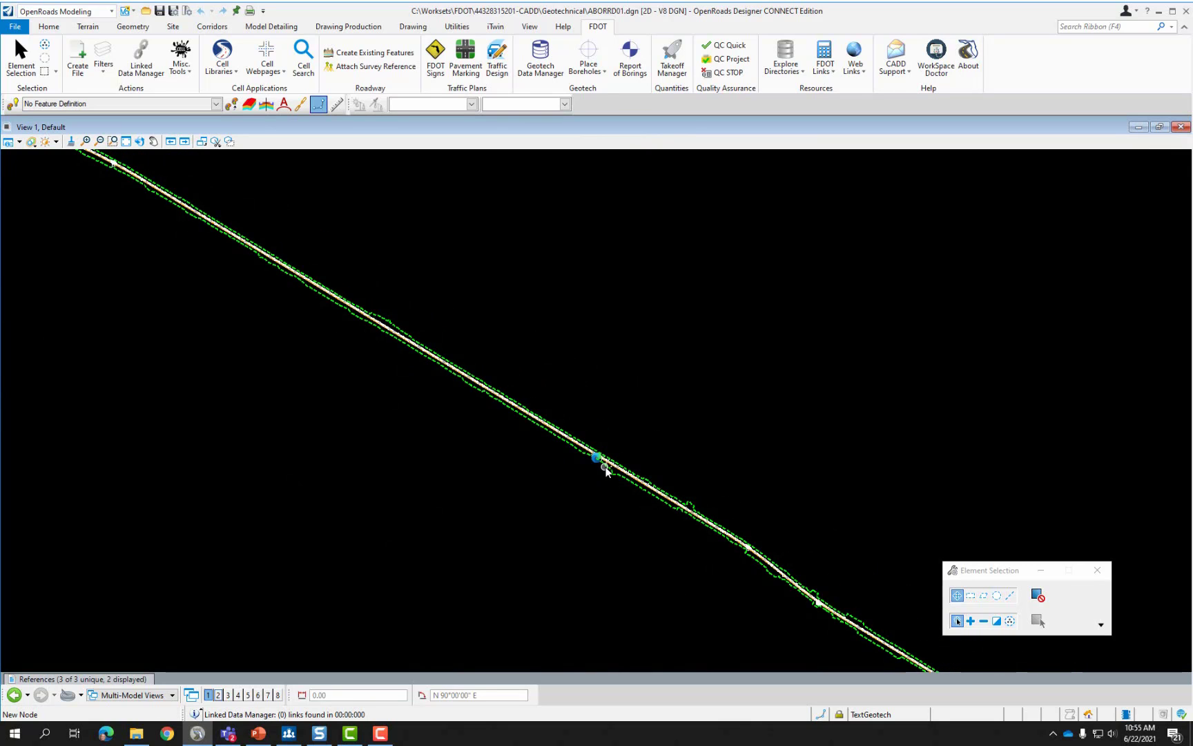
scroll(504, 404, up, 3)
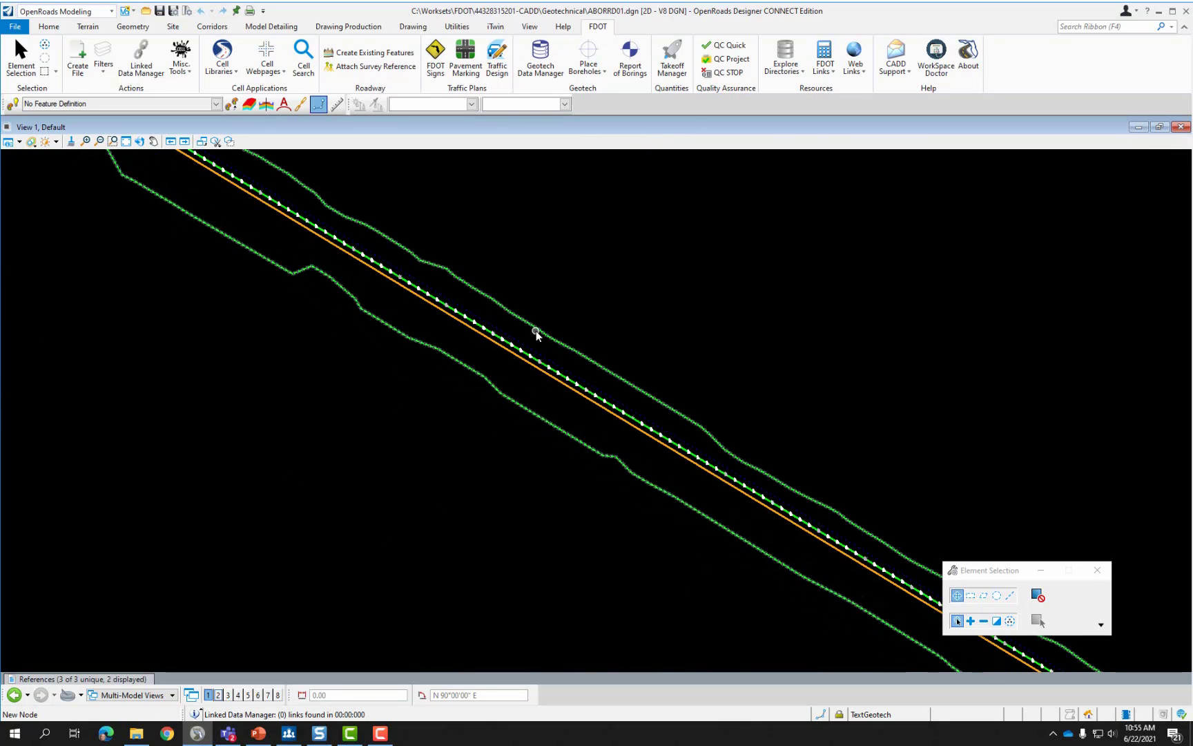
scroll(536, 331, up, 2)
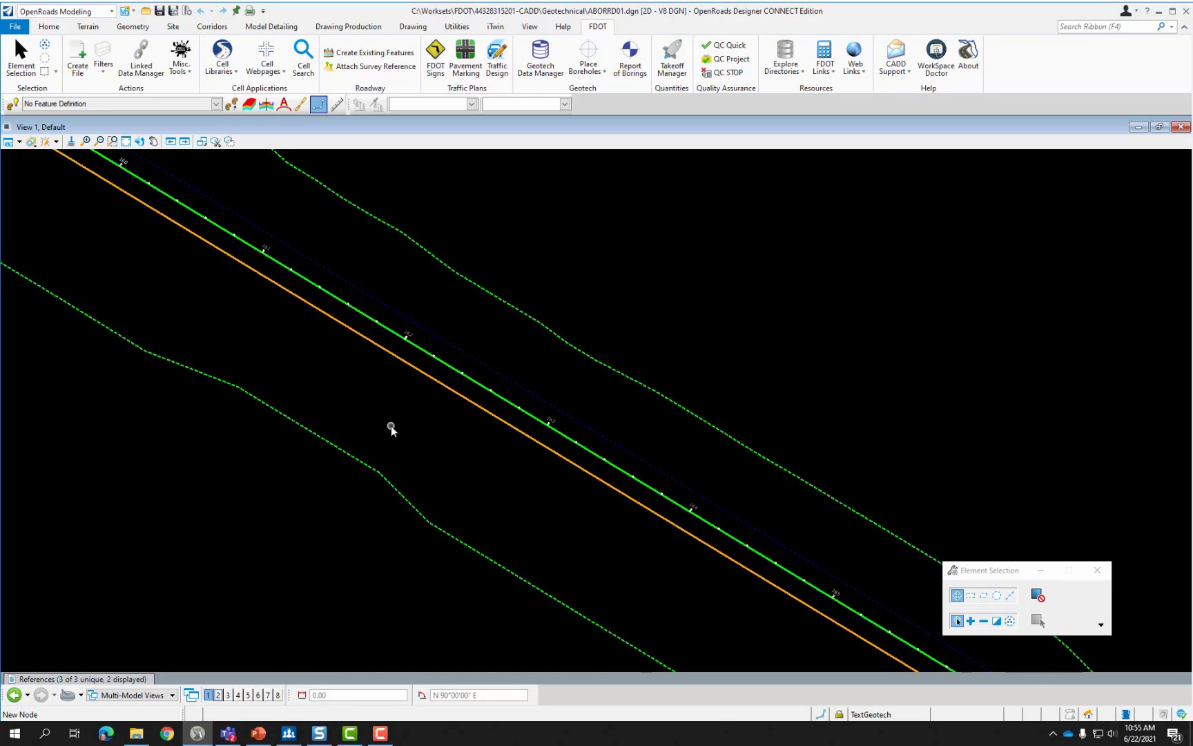
Review the ALGNRD01.dgn, GDTMRD01.dgn and ABORRD01 3D references, then hide the References list.
click(116, 676)
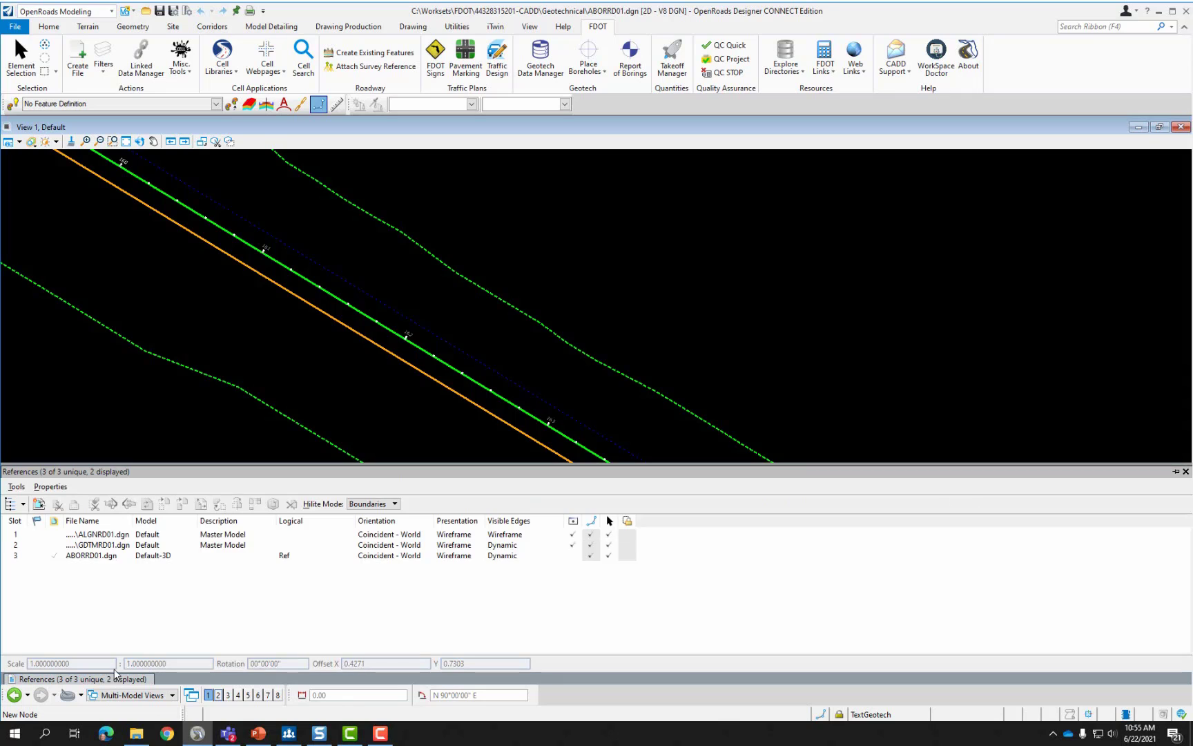
click(123, 538)
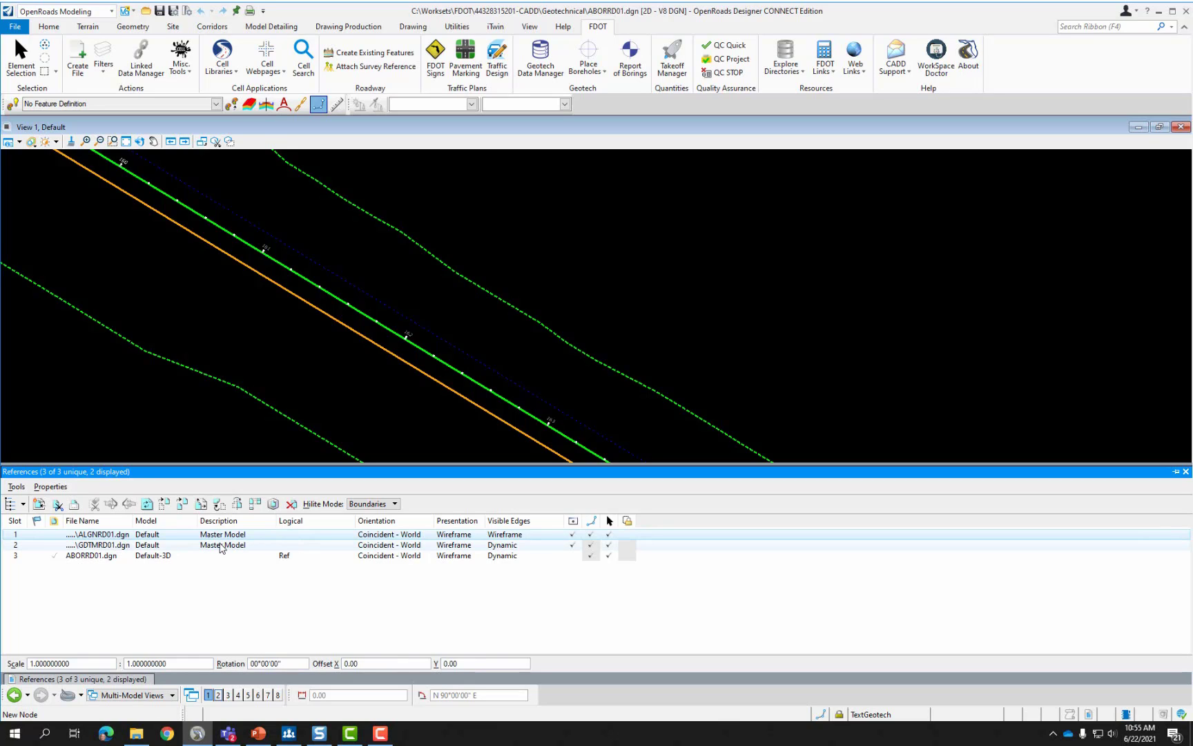
click(221, 546)
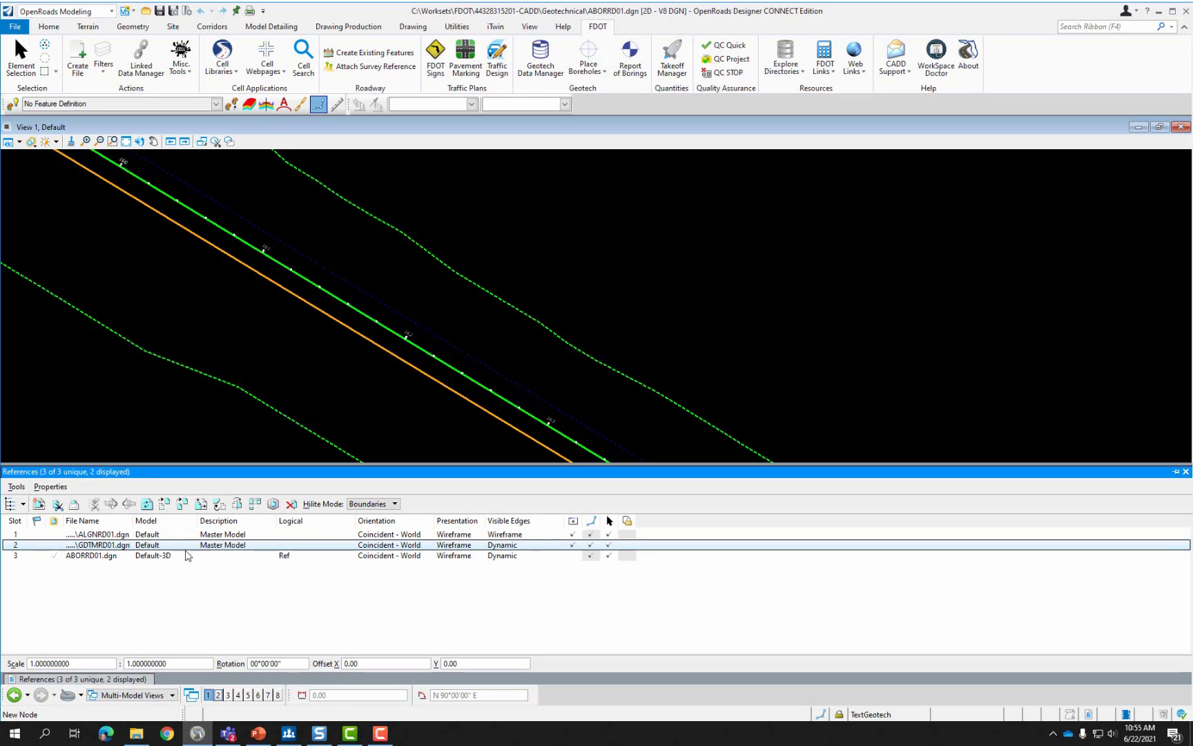
click(127, 557)
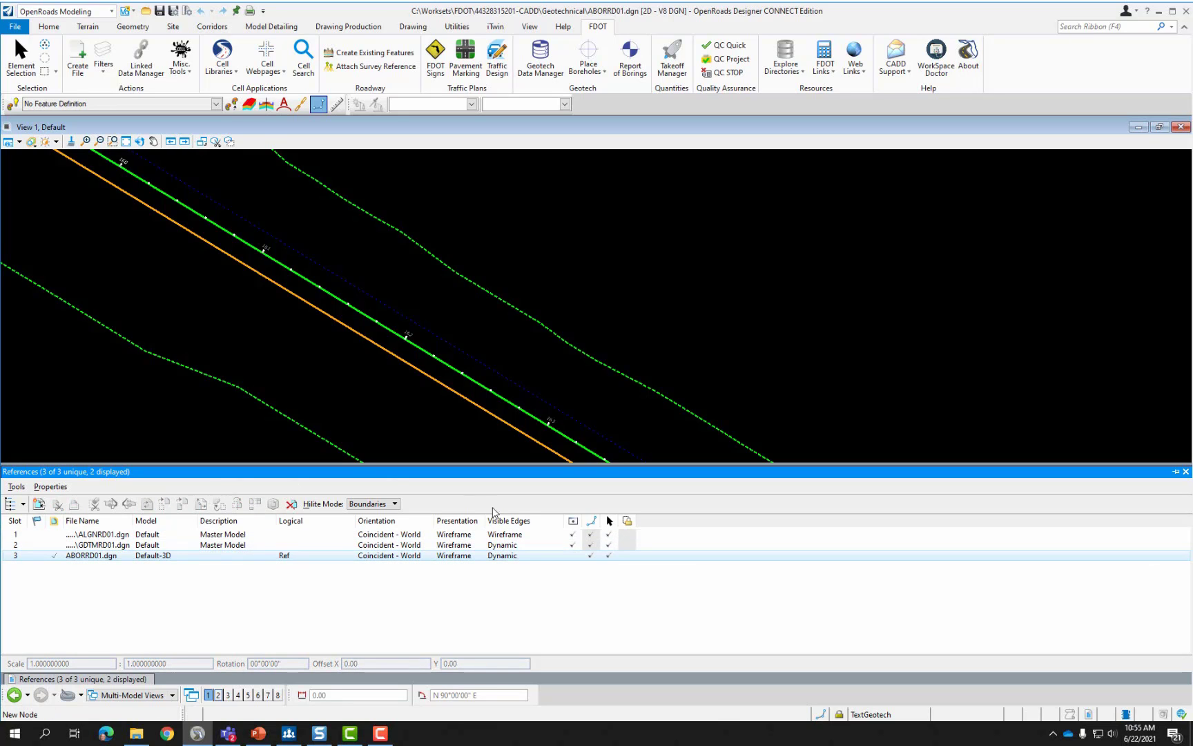
click(438, 410)
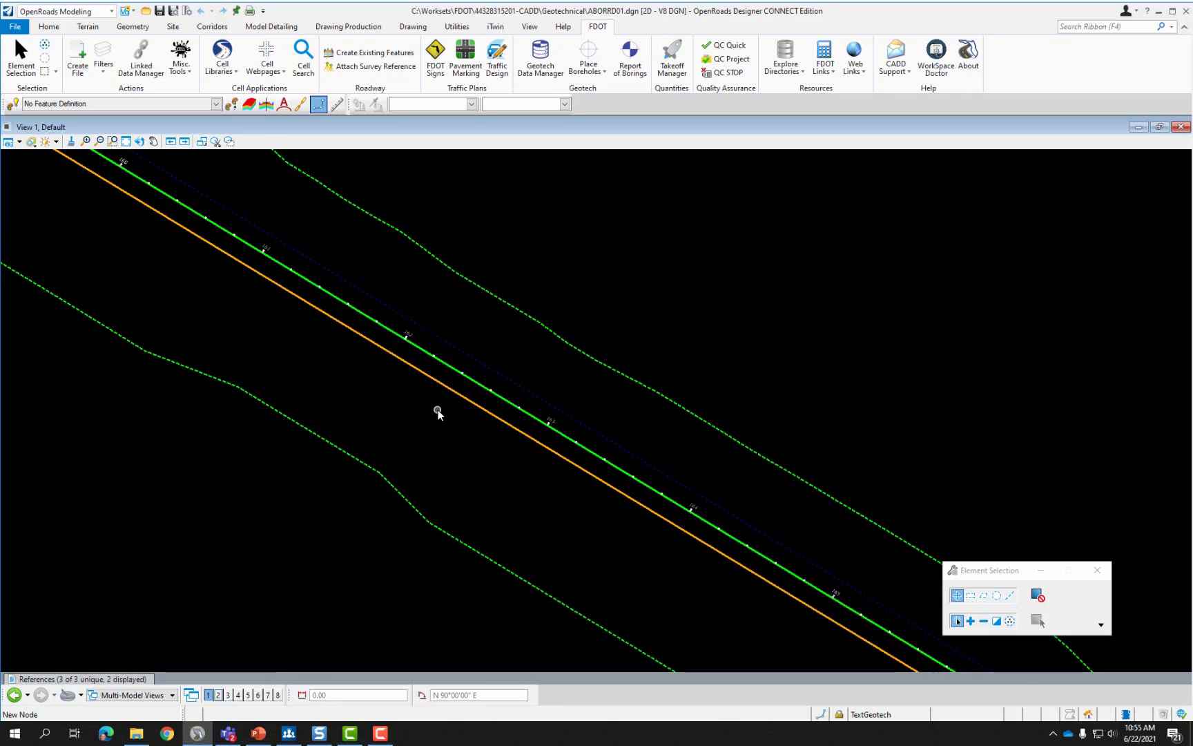
From the Geotechnical Data Manager's Borehole Navigator import browser, open BoreholeLayout.xlsx in Excel.
click(542, 64)
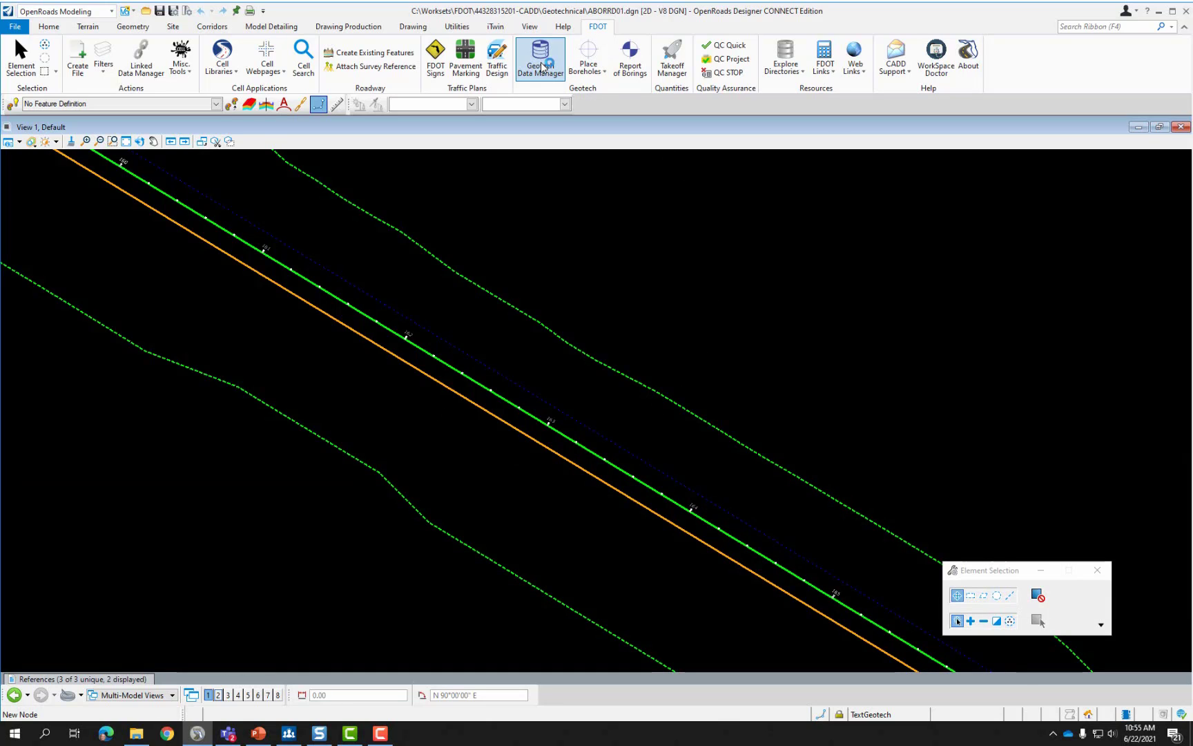
click(367, 138)
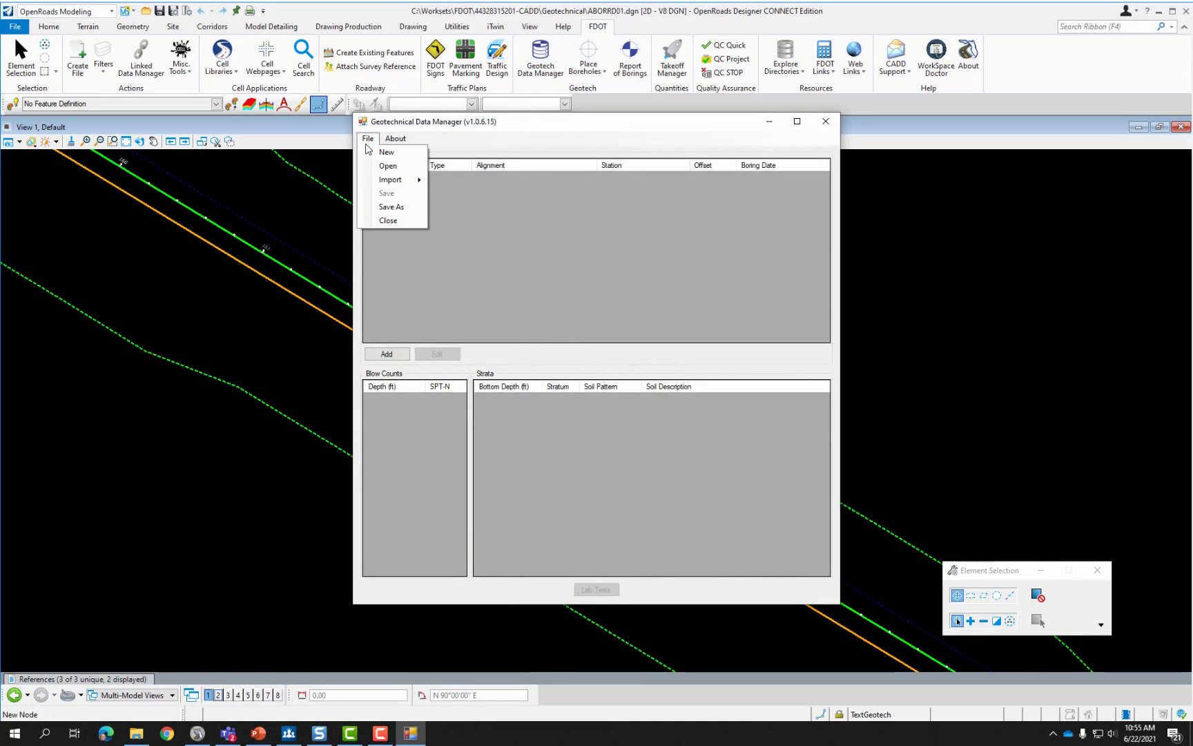
mouse_move(385, 185)
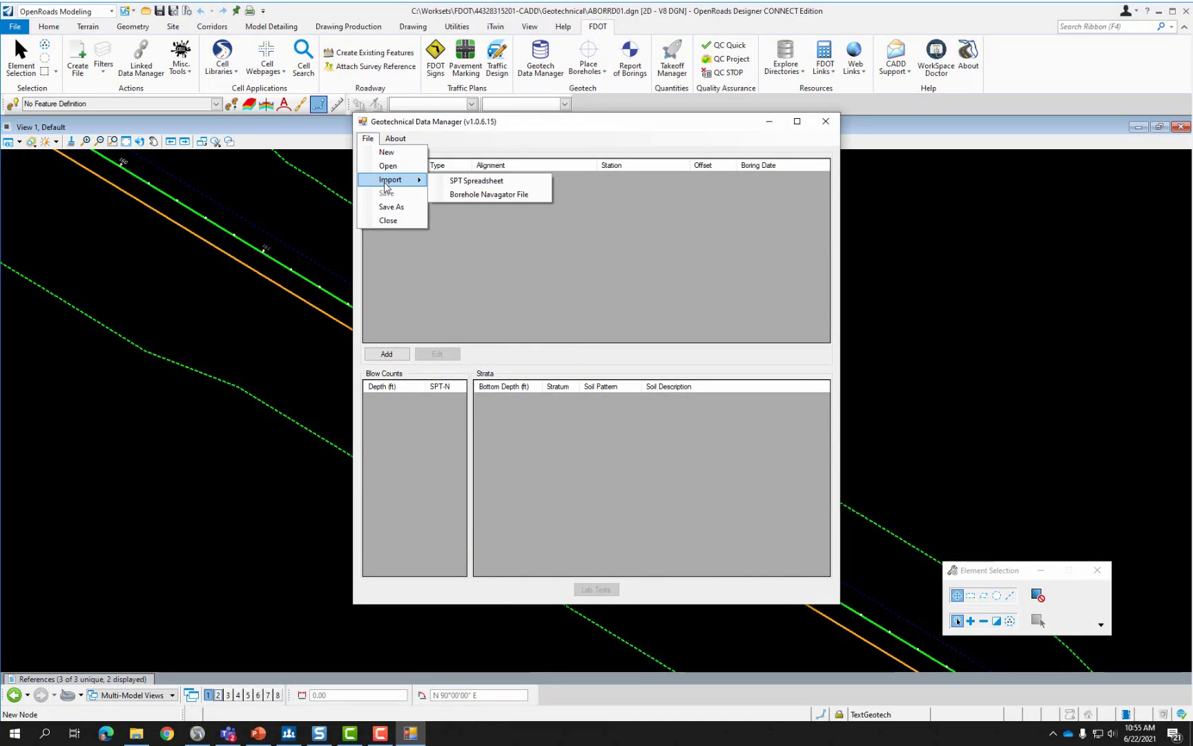
click(466, 195)
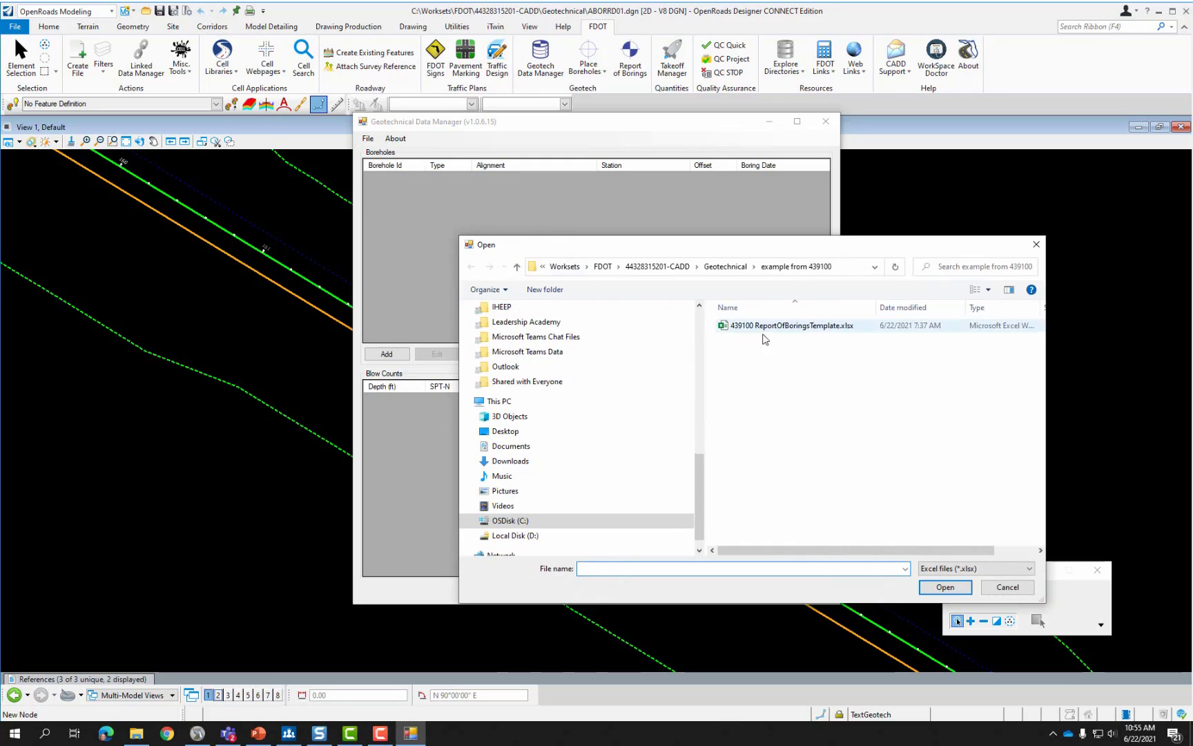
click(723, 267)
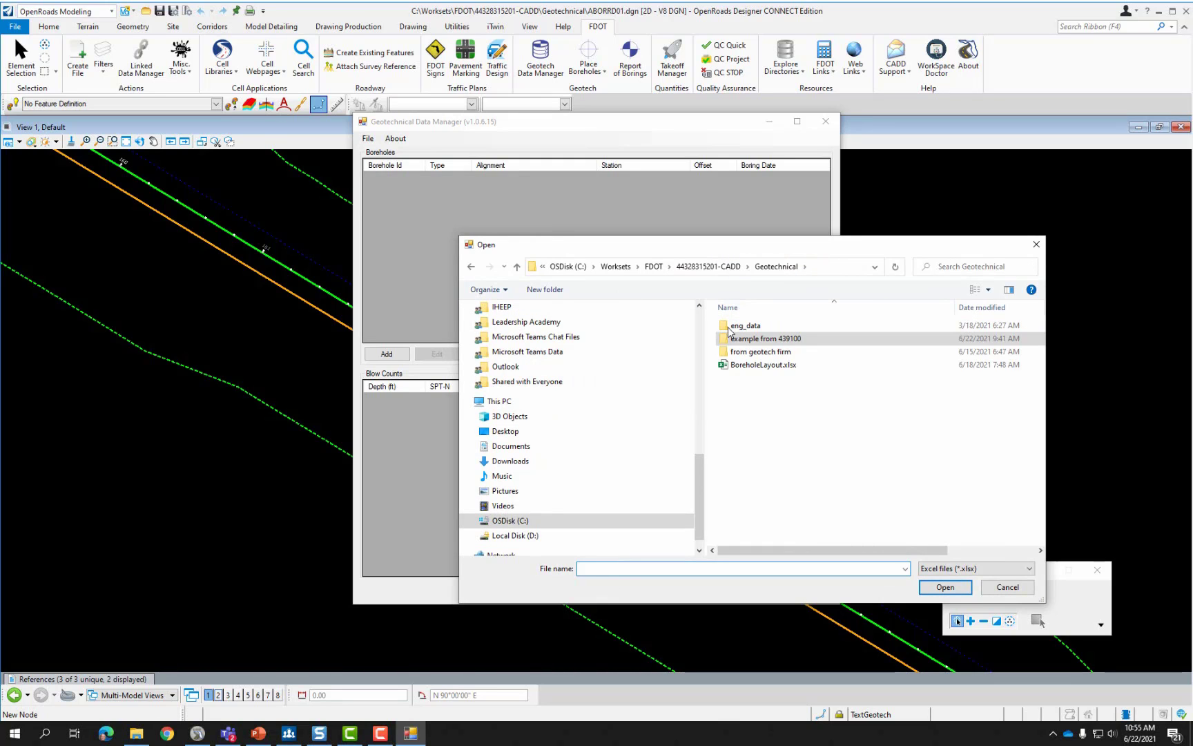
click(752, 366)
right_click(751, 367)
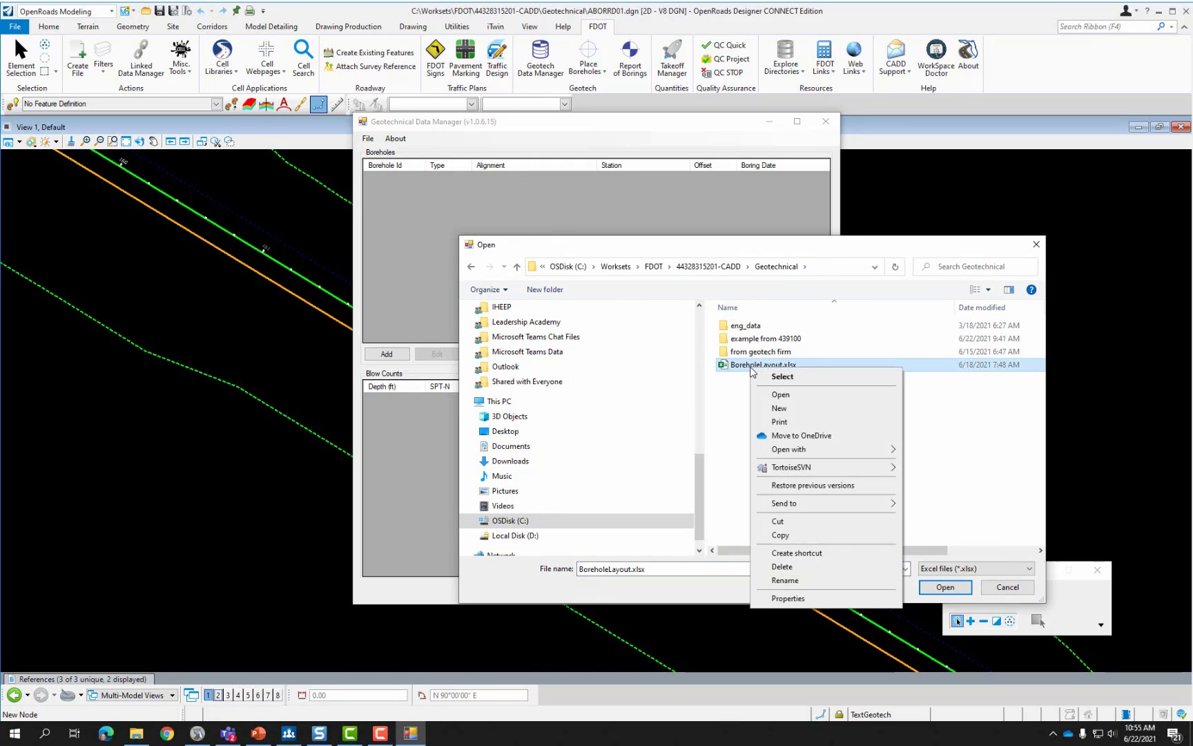
click(780, 395)
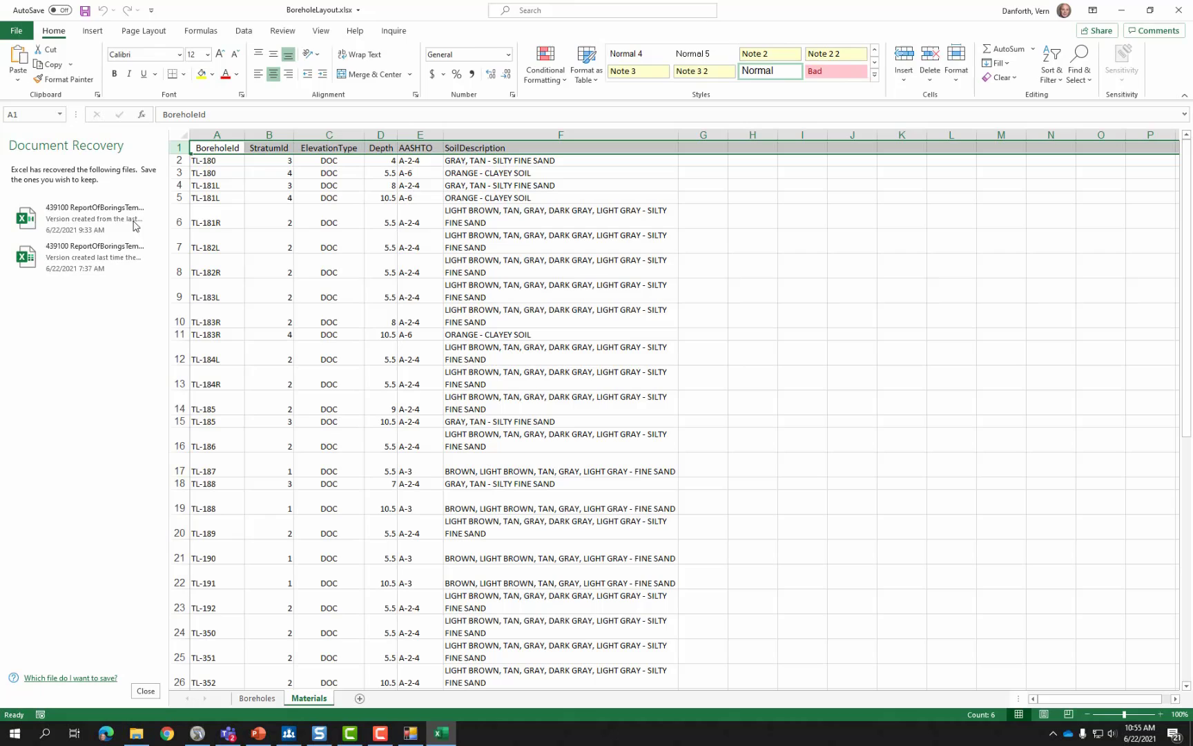
Discard the recovered documents and switch to the Boreholes sheet.
click(145, 690)
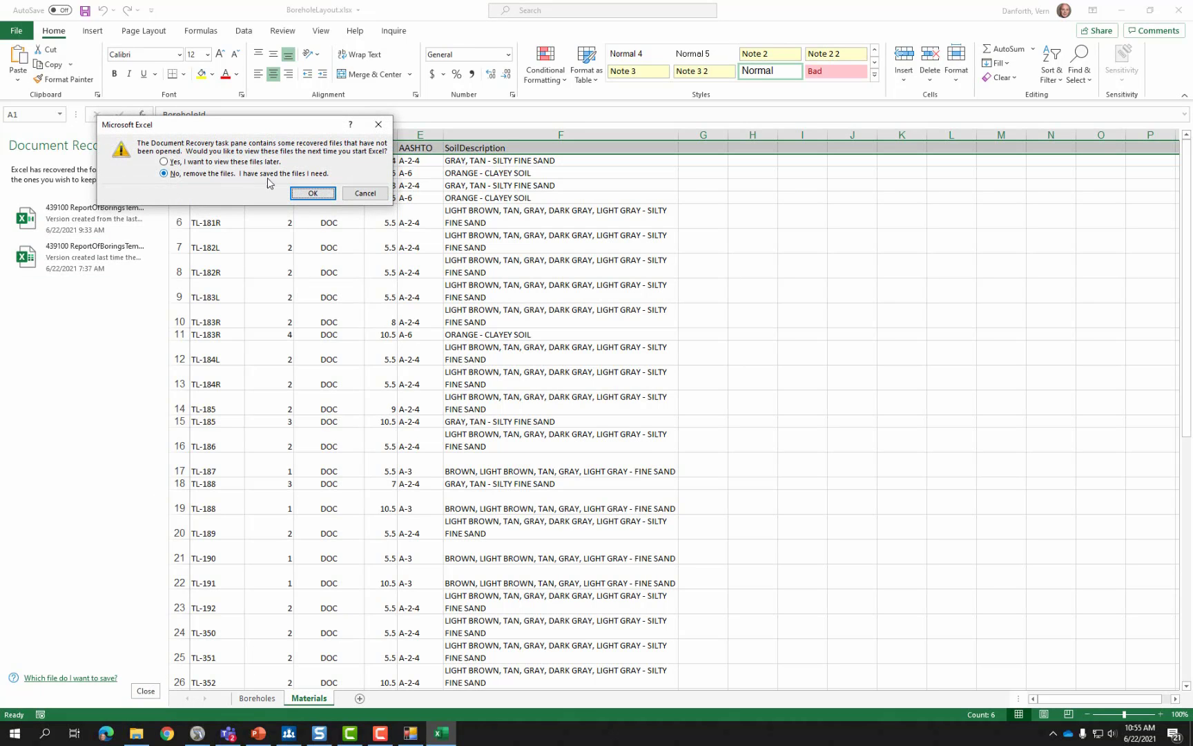
click(315, 194)
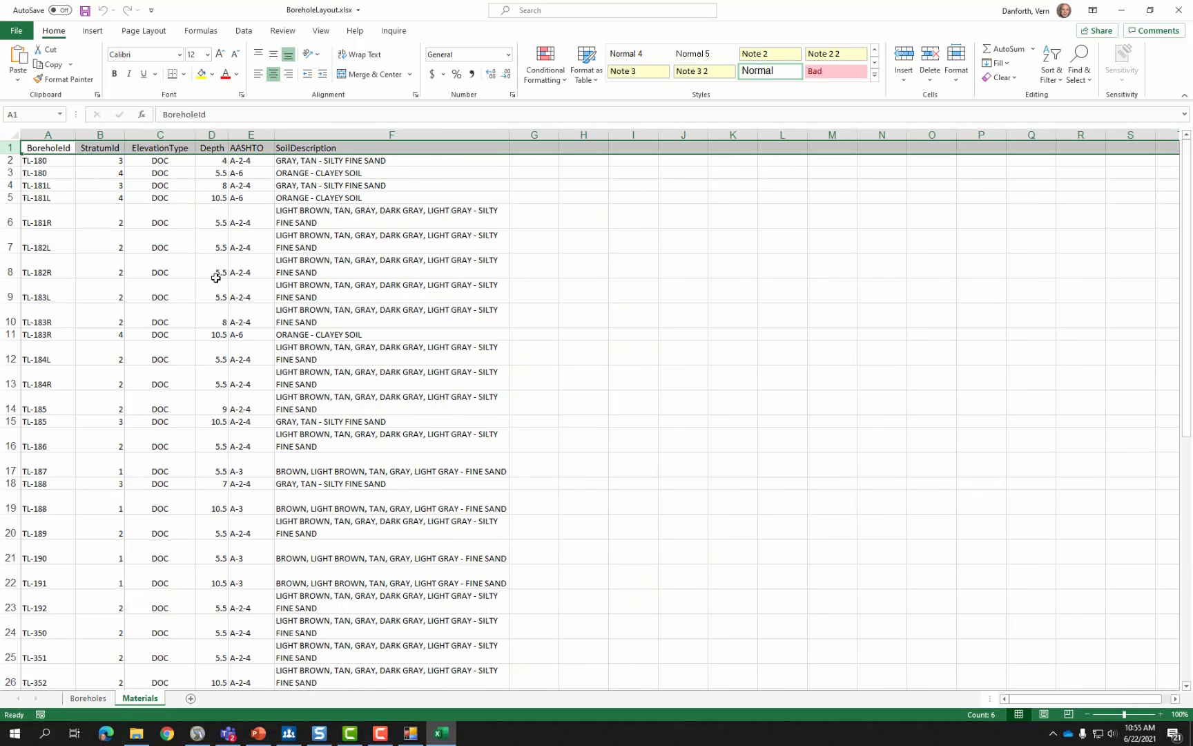
click(87, 698)
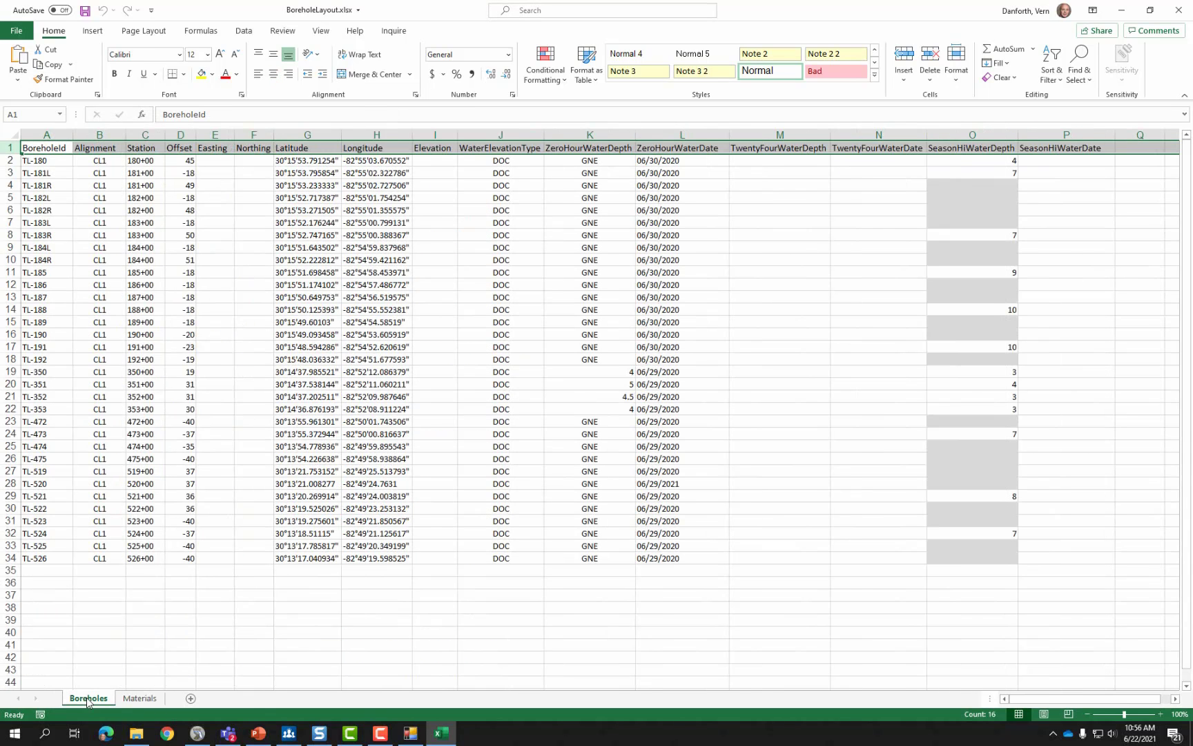
Review the first borehole's station, offset, latitude, longitude, empty Easting/Northing/Elevation and water-depth columns.
click(112, 163)
click(149, 162)
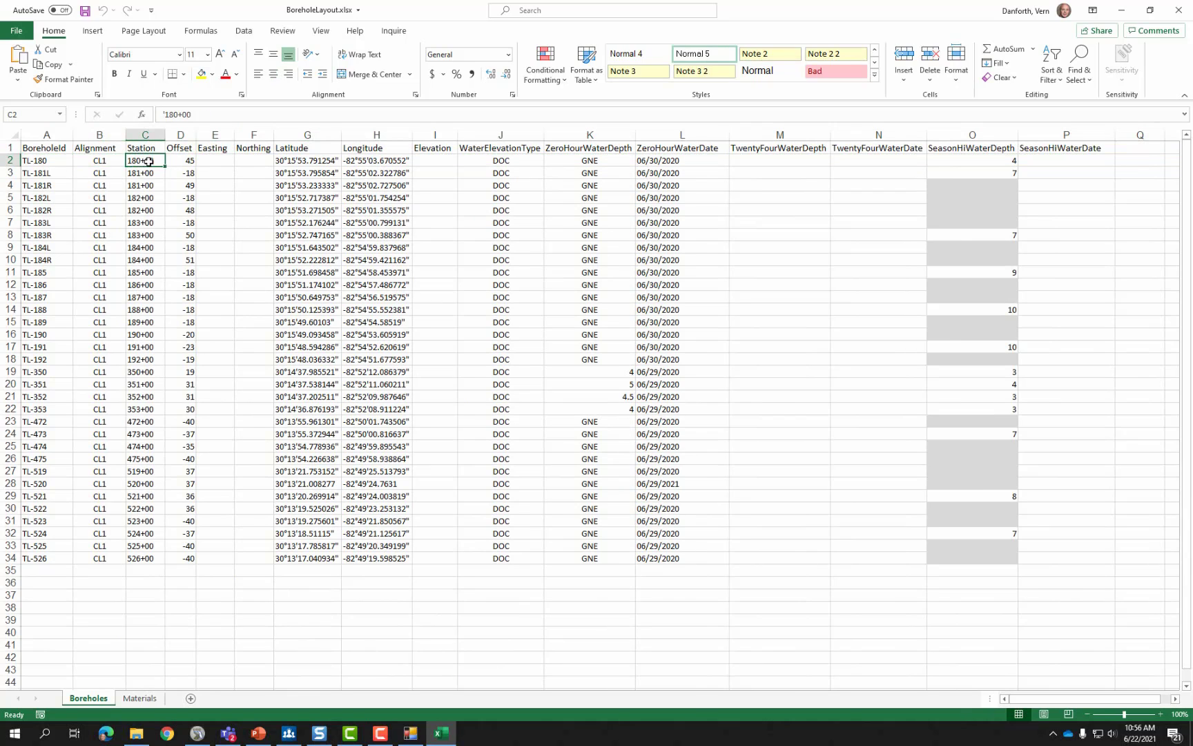
click(182, 162)
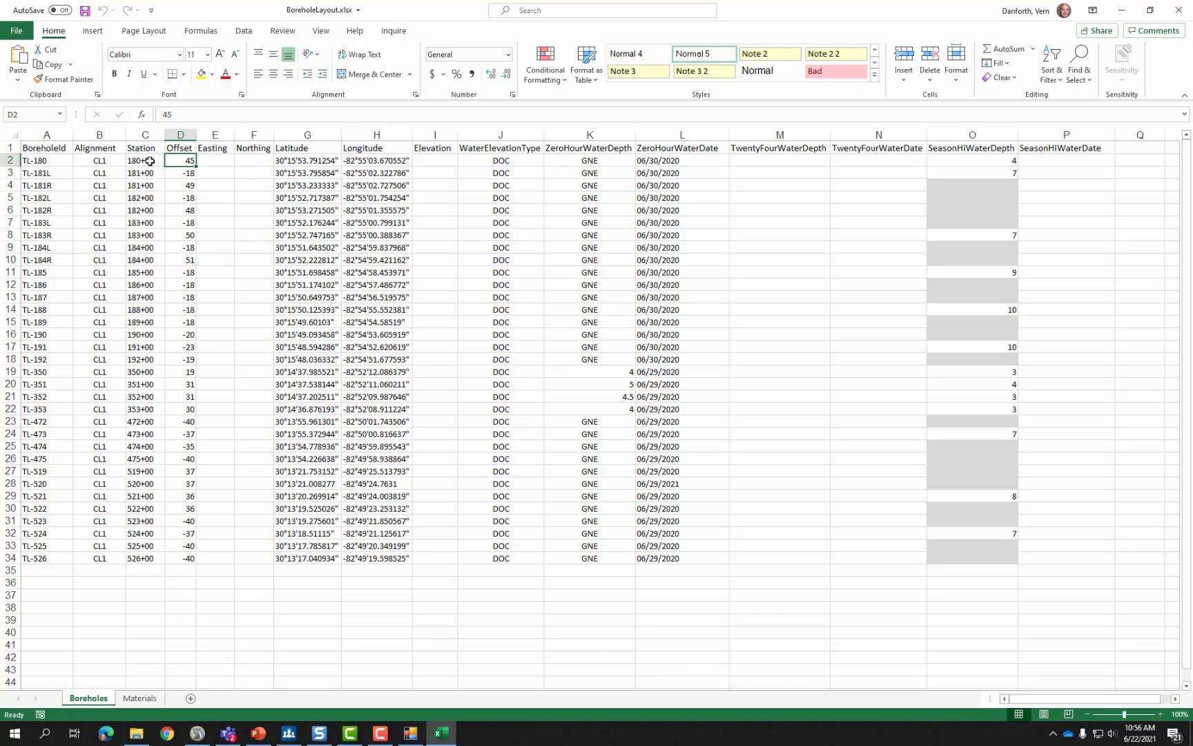
click(216, 161)
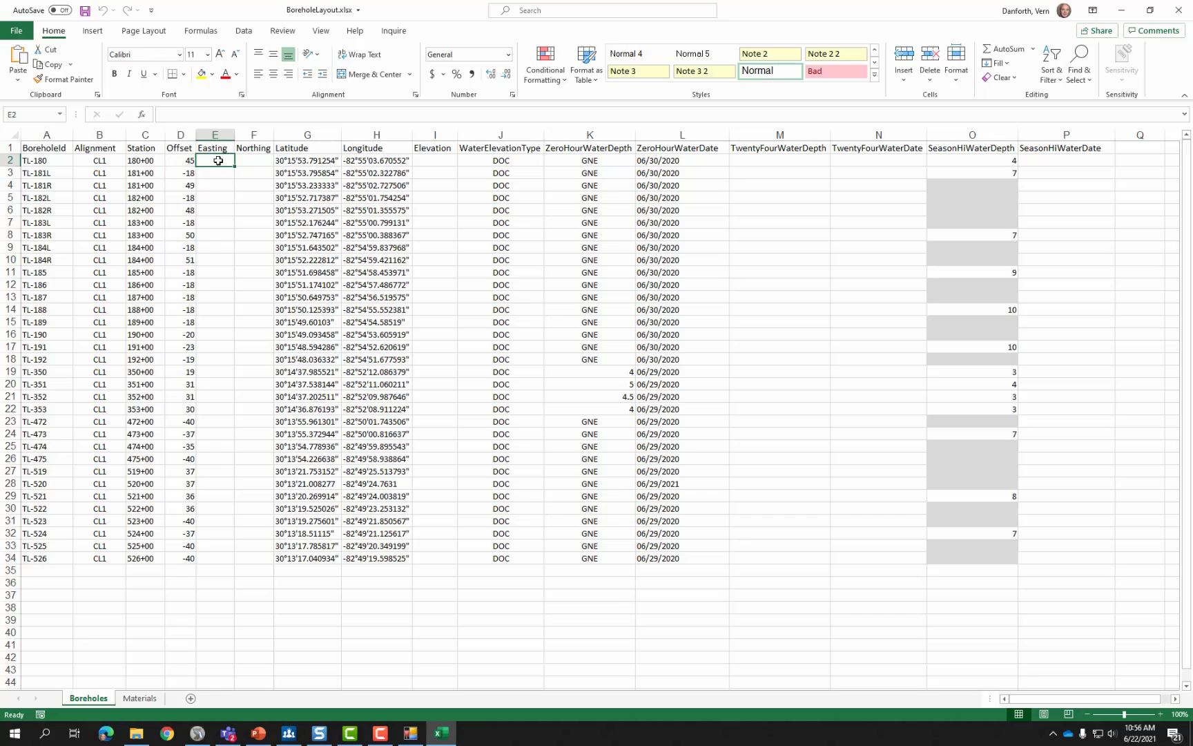
click(259, 160)
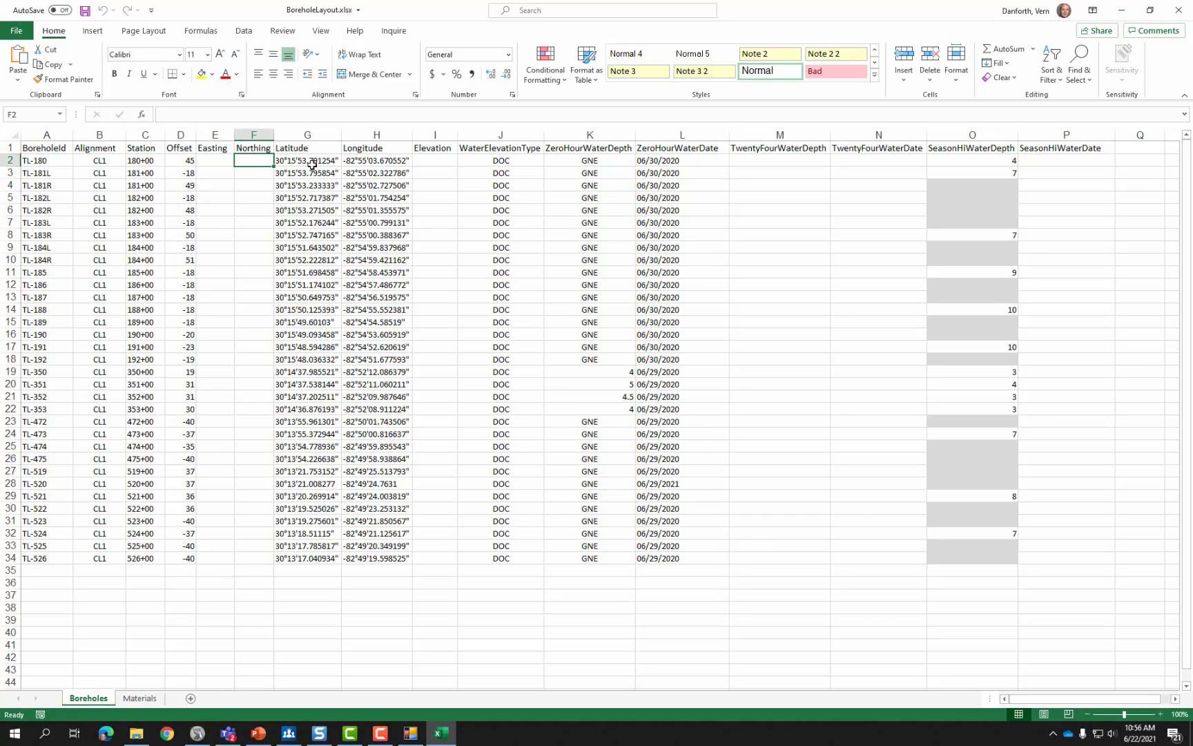
click(312, 163)
click(368, 163)
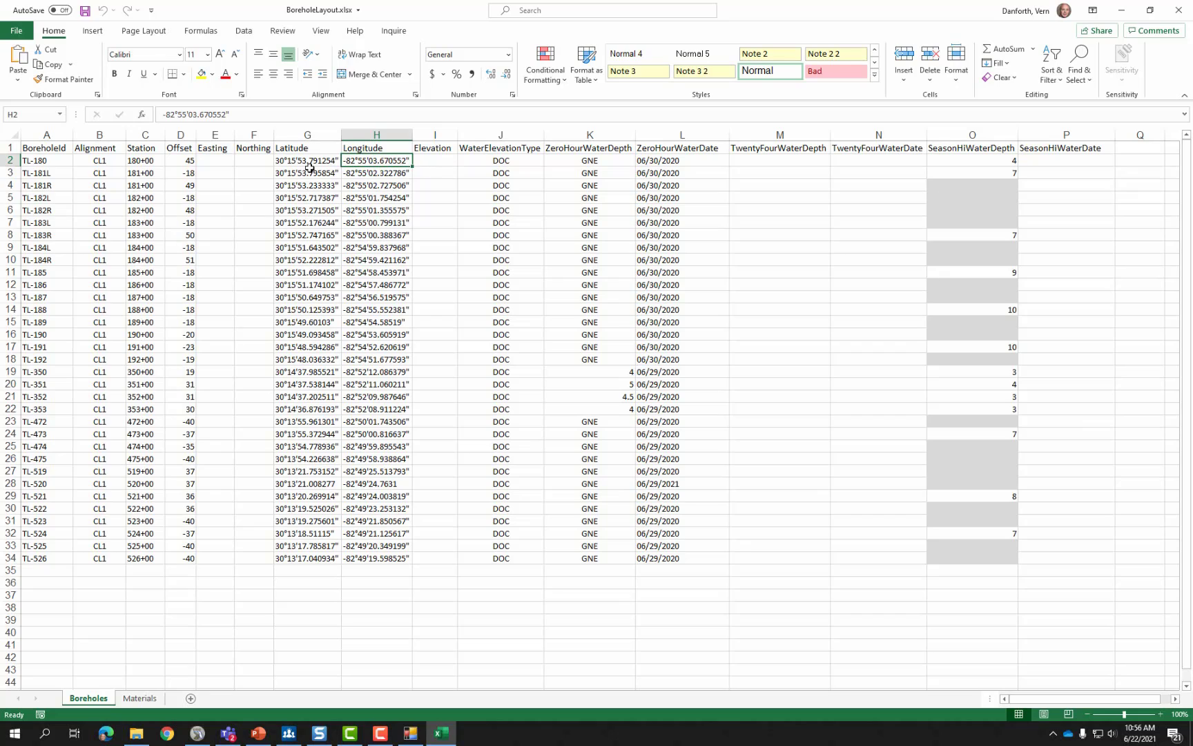
click(439, 163)
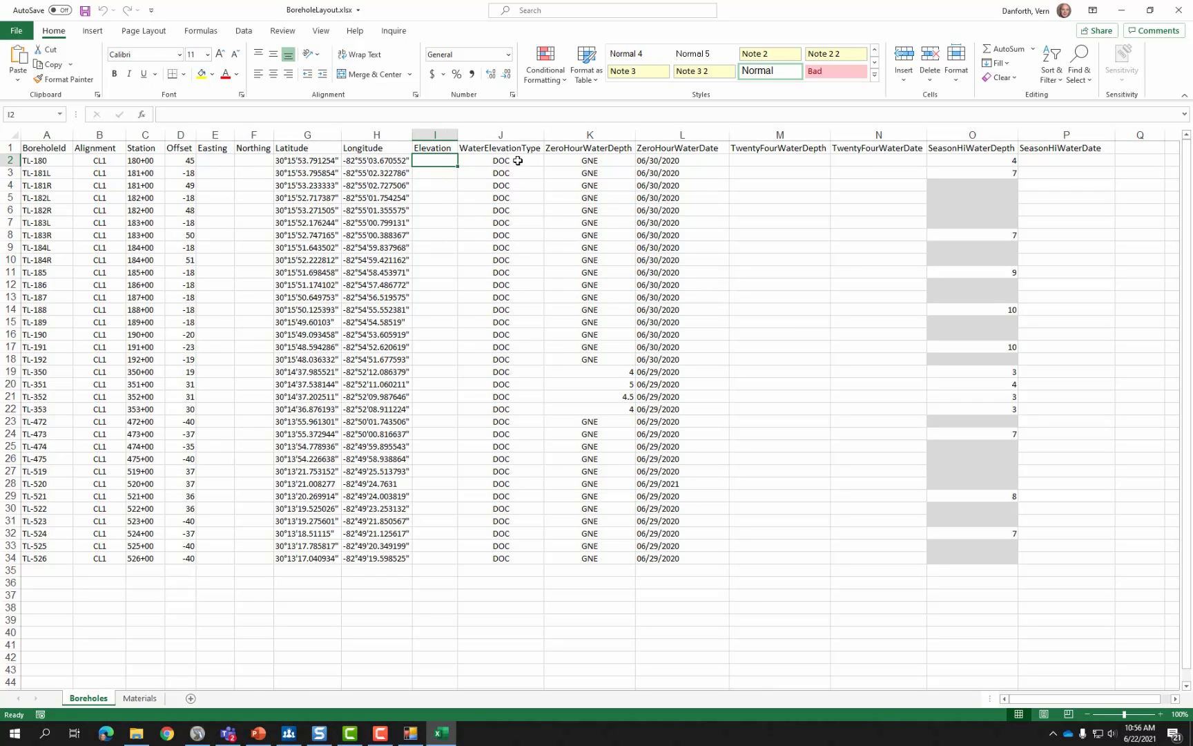
click(587, 149)
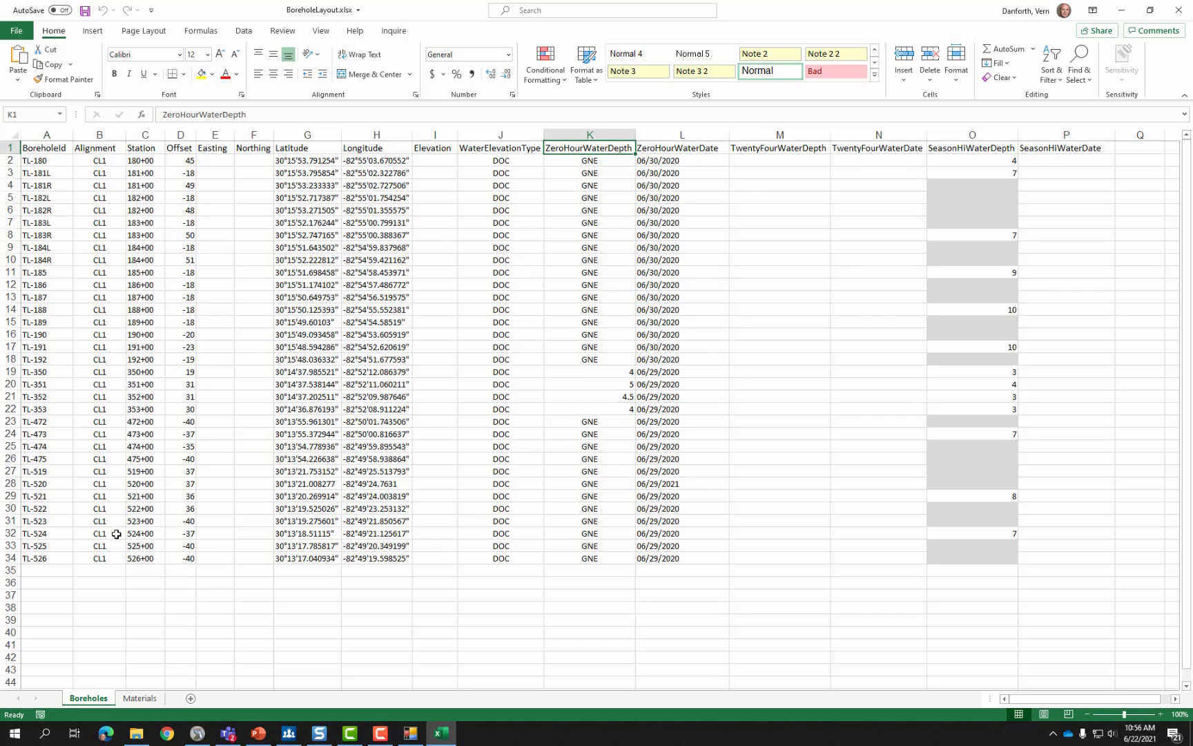
Review the Materials sheet's StratumId, AASHTO class and soil description, then close Excel.
click(146, 698)
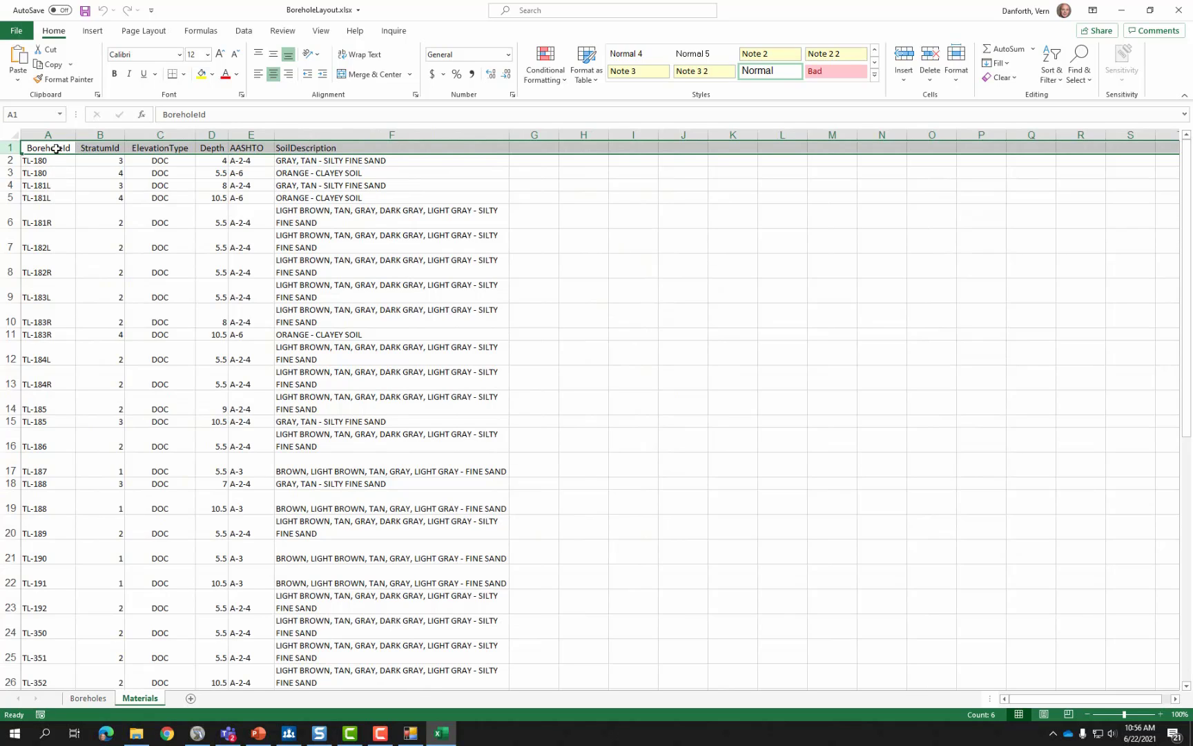
click(105, 149)
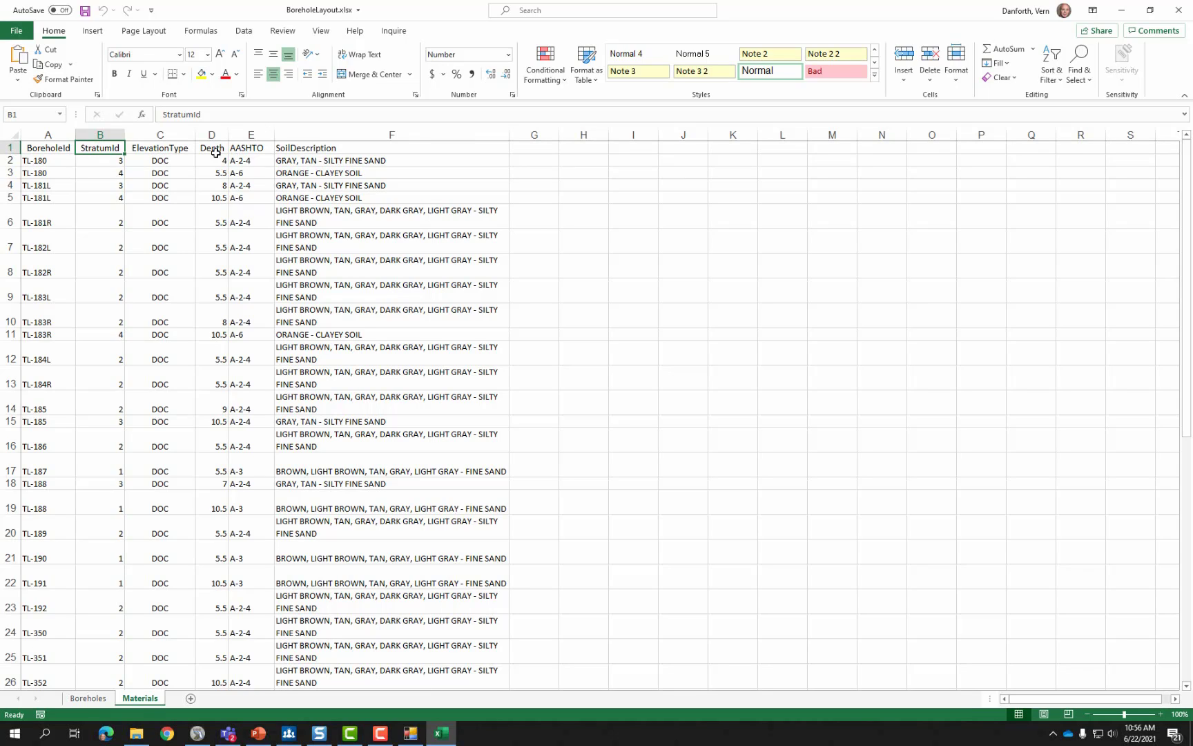
click(252, 161)
click(293, 162)
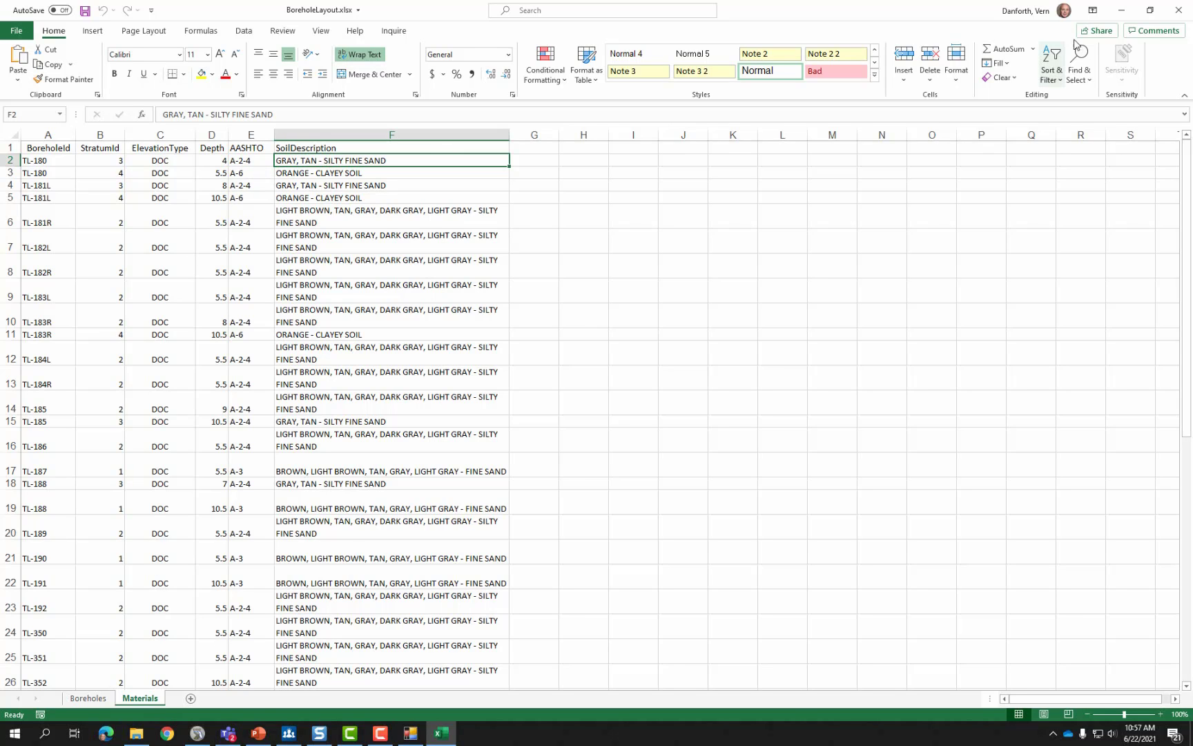
click(1177, 10)
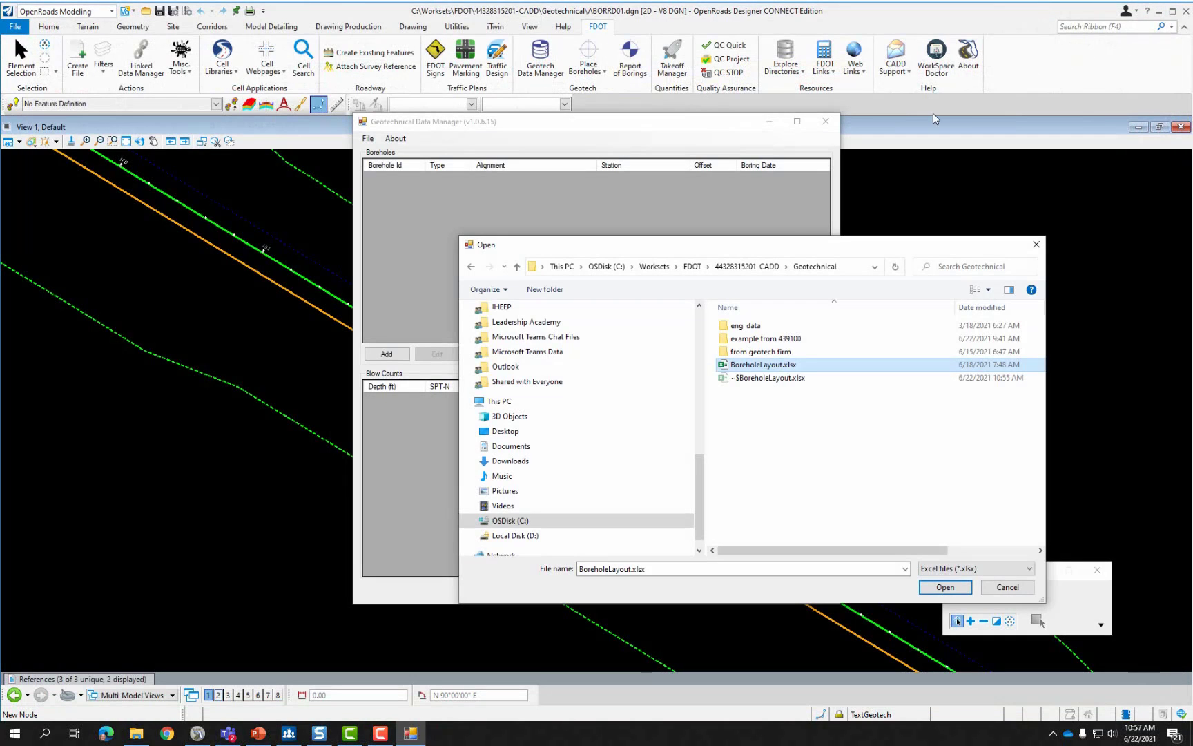
Import BoreholeLayout.xlsx, then review TL-180's strata (A-2-4) and cancel without changes.
click(944, 587)
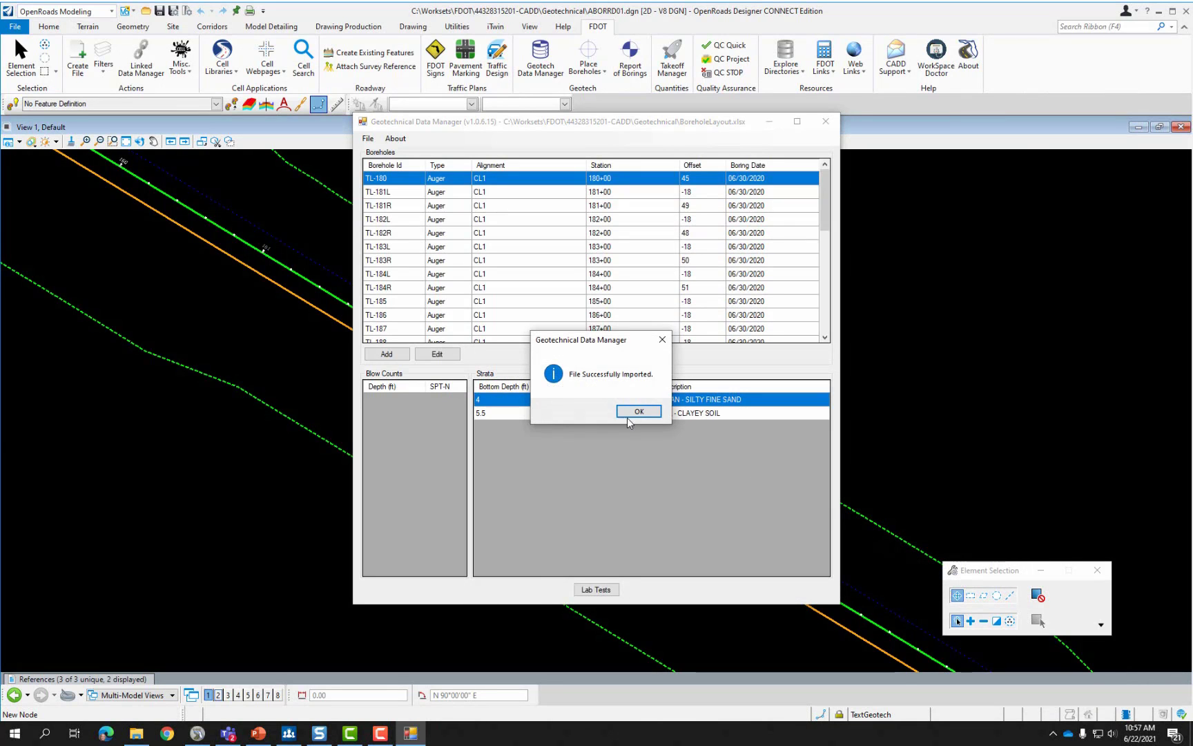
click(637, 413)
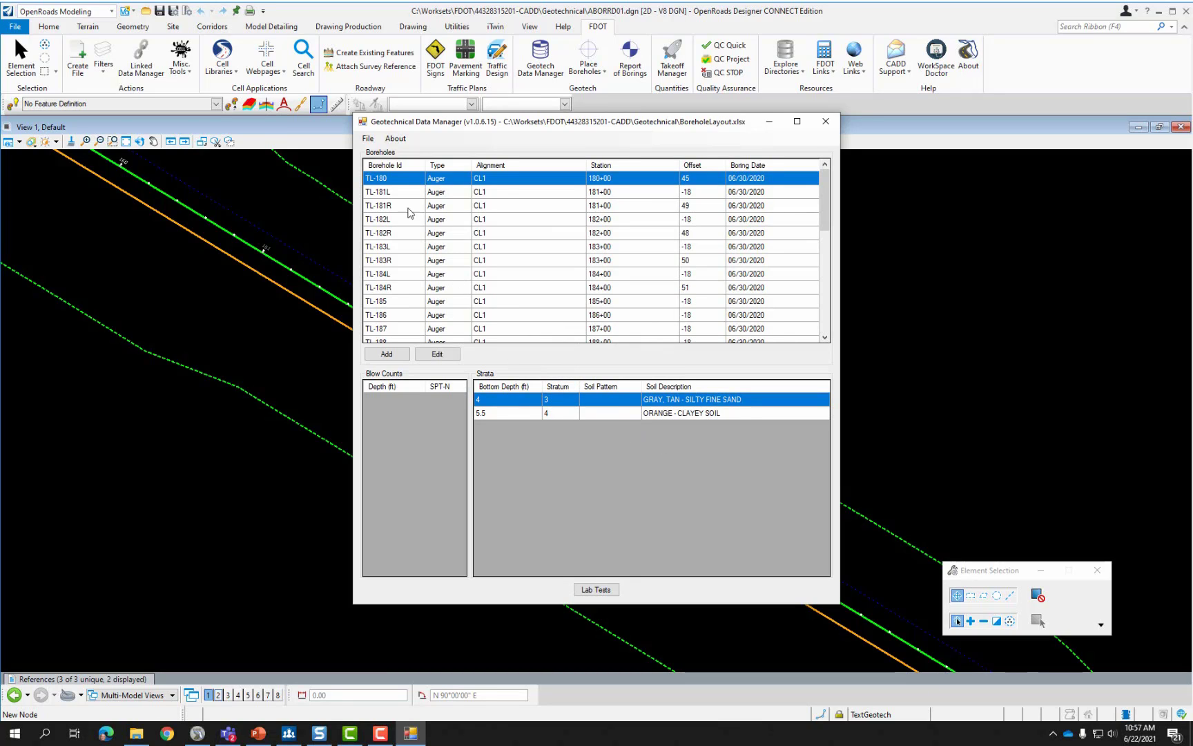
click(439, 354)
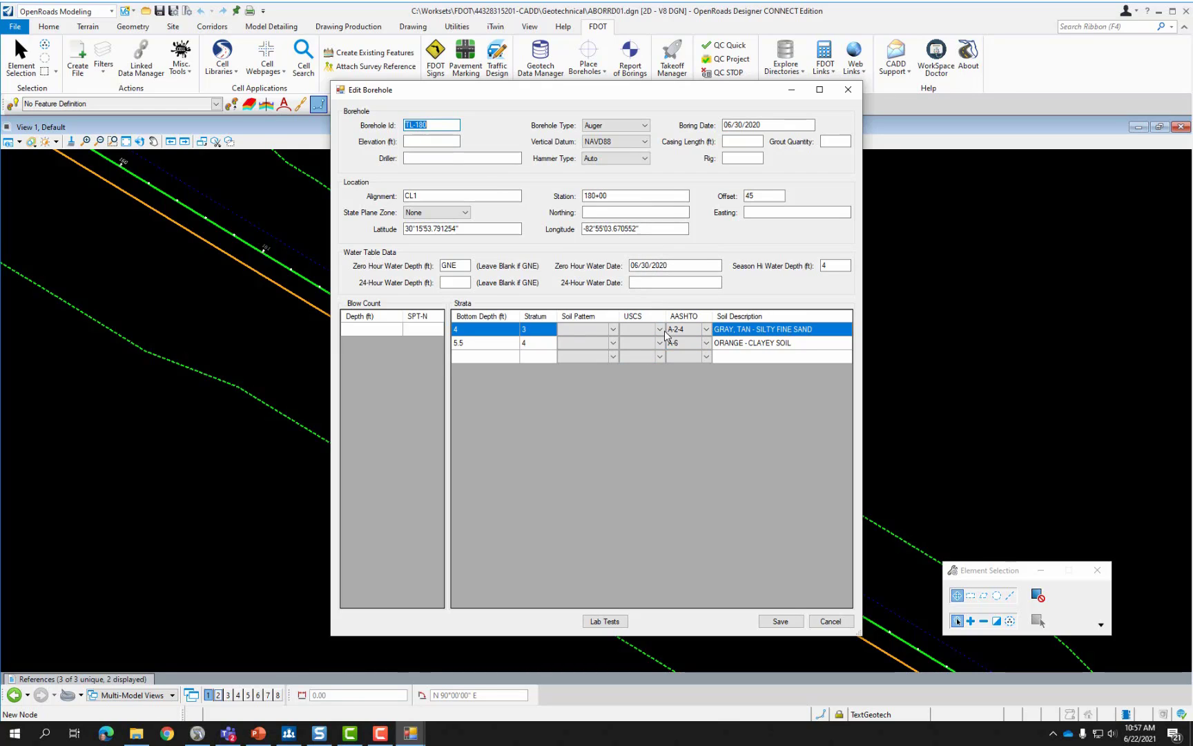
click(706, 329)
click(706, 330)
click(817, 334)
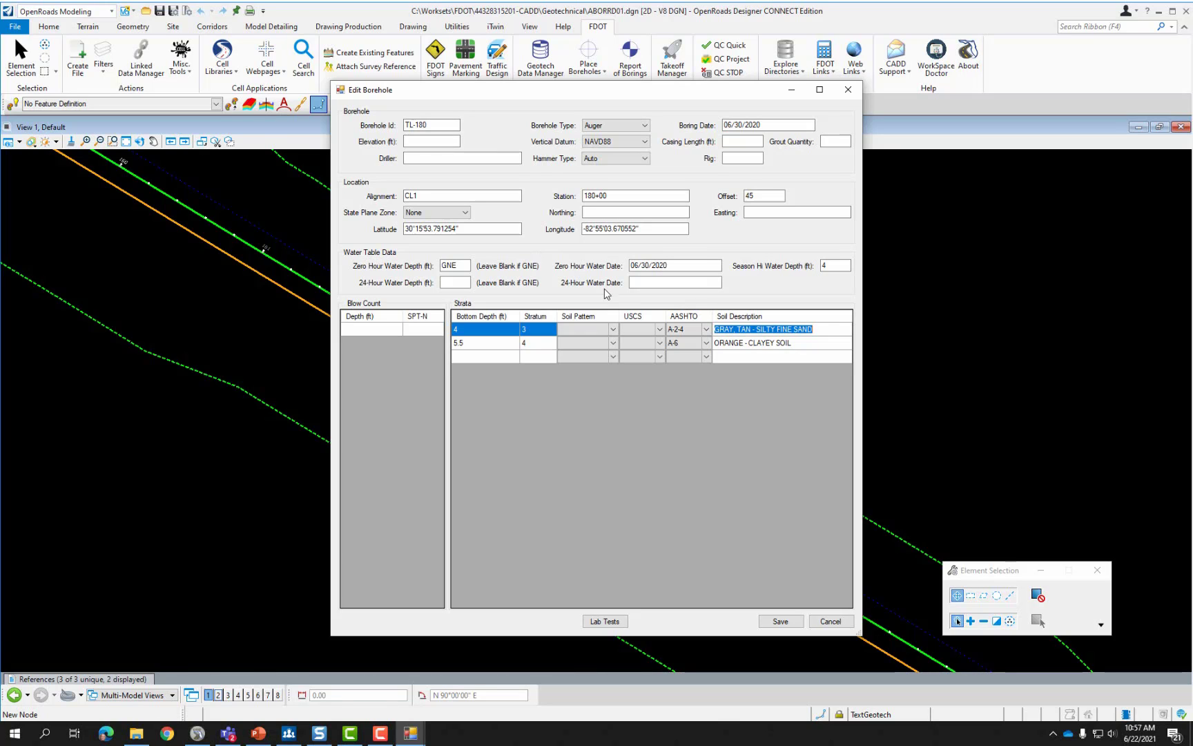
click(838, 623)
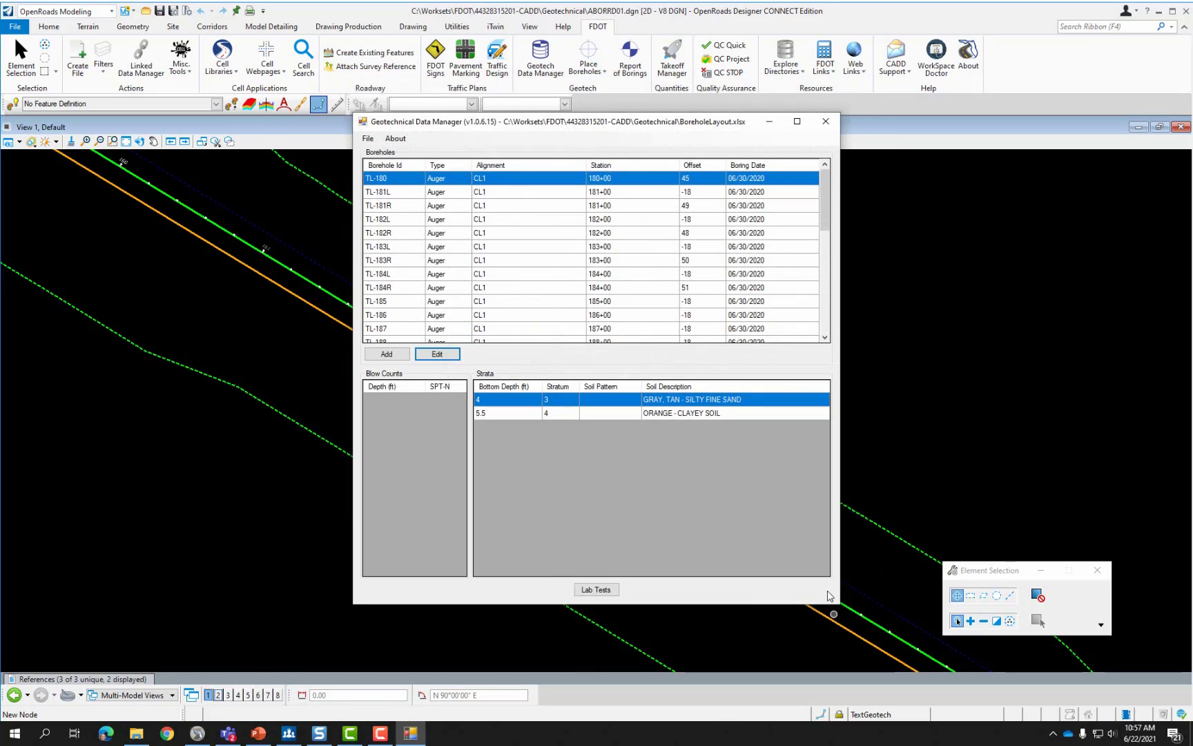
click(368, 139)
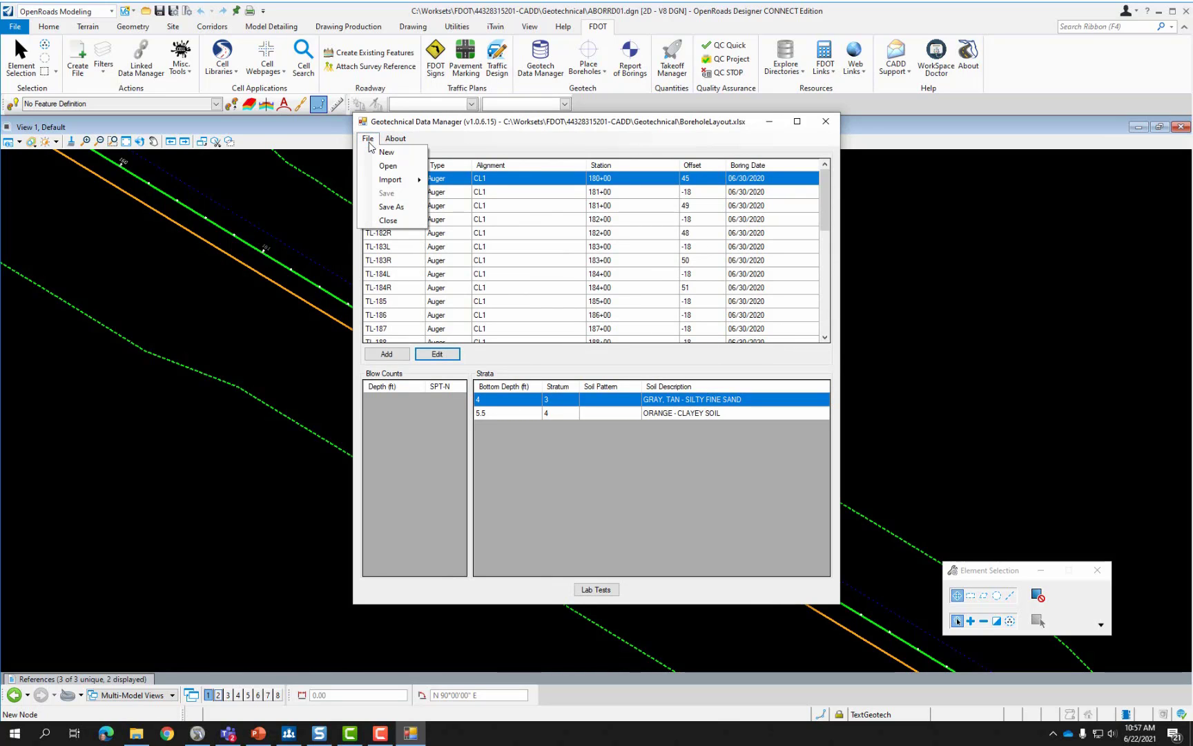
click(389, 208)
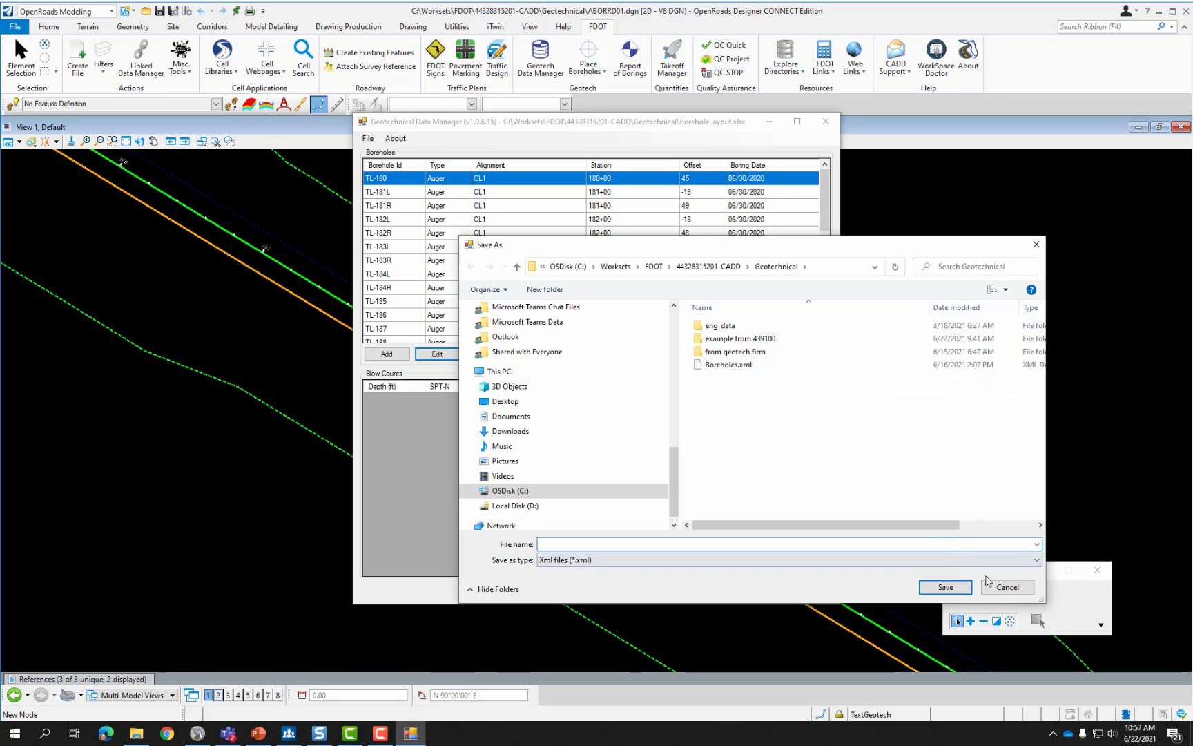
click(1011, 586)
Place boreholes in 2D plan from Boreholes.xml with cell scale 1 and ExistingSurface elevations.
click(826, 123)
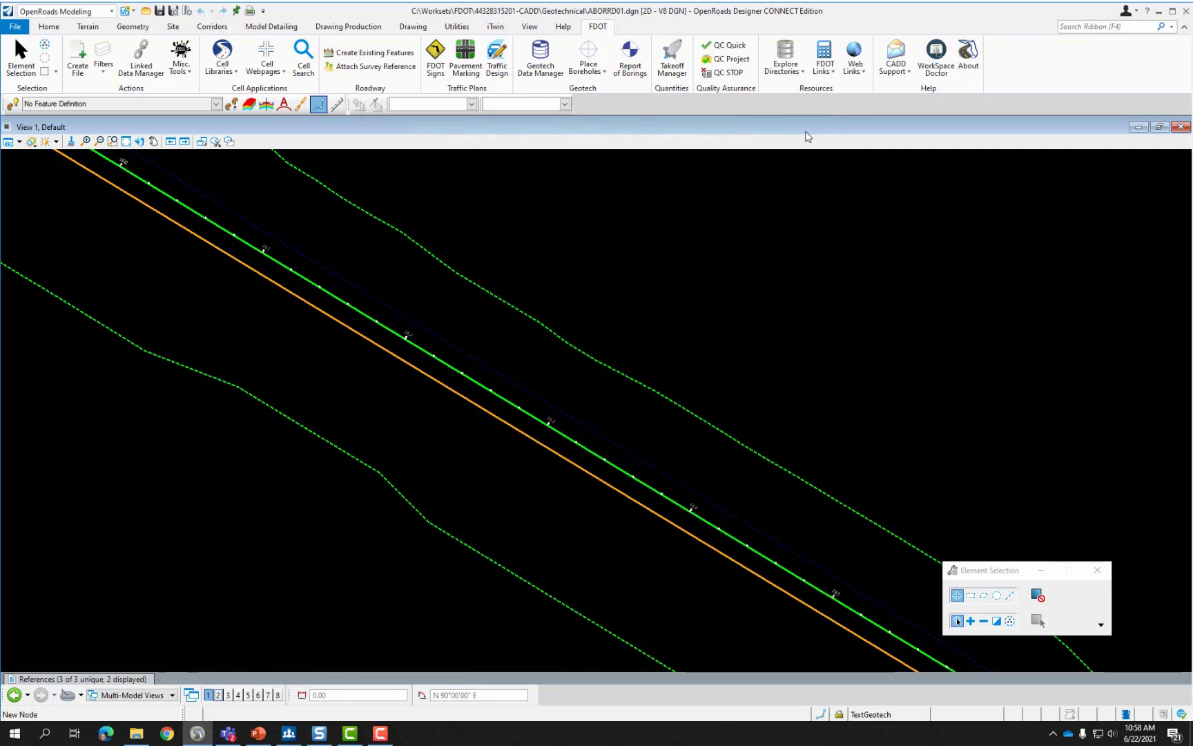
click(604, 72)
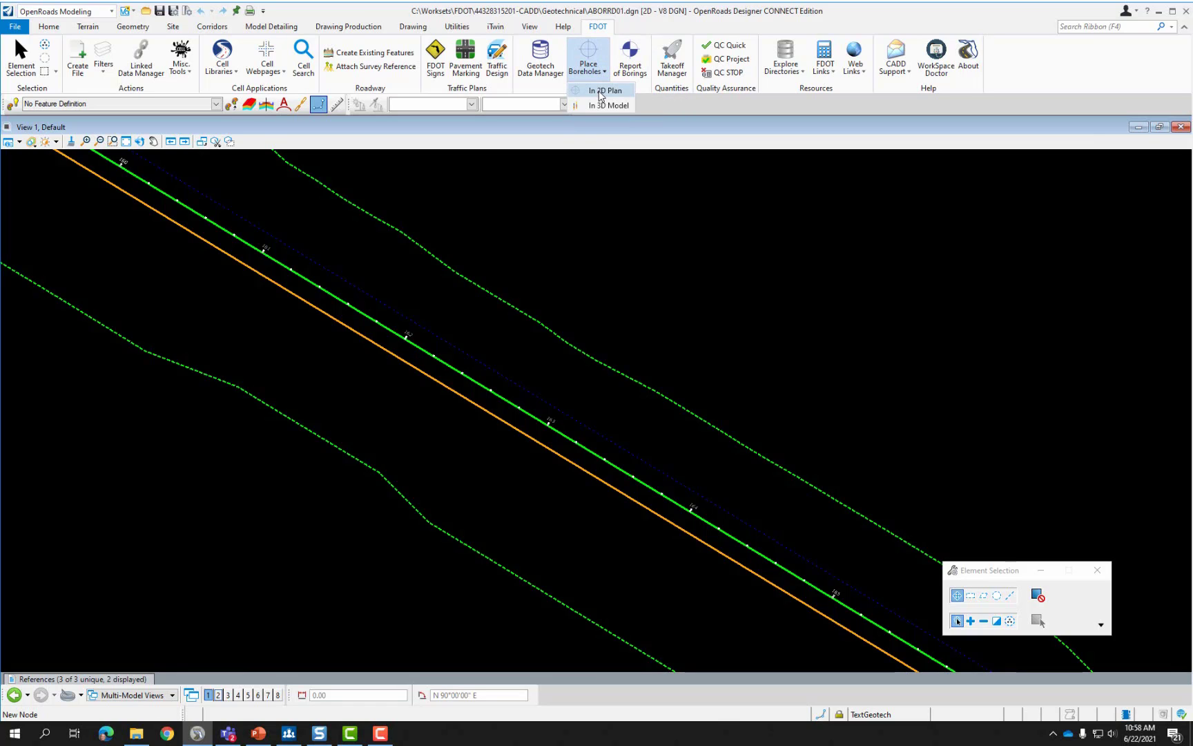
click(601, 92)
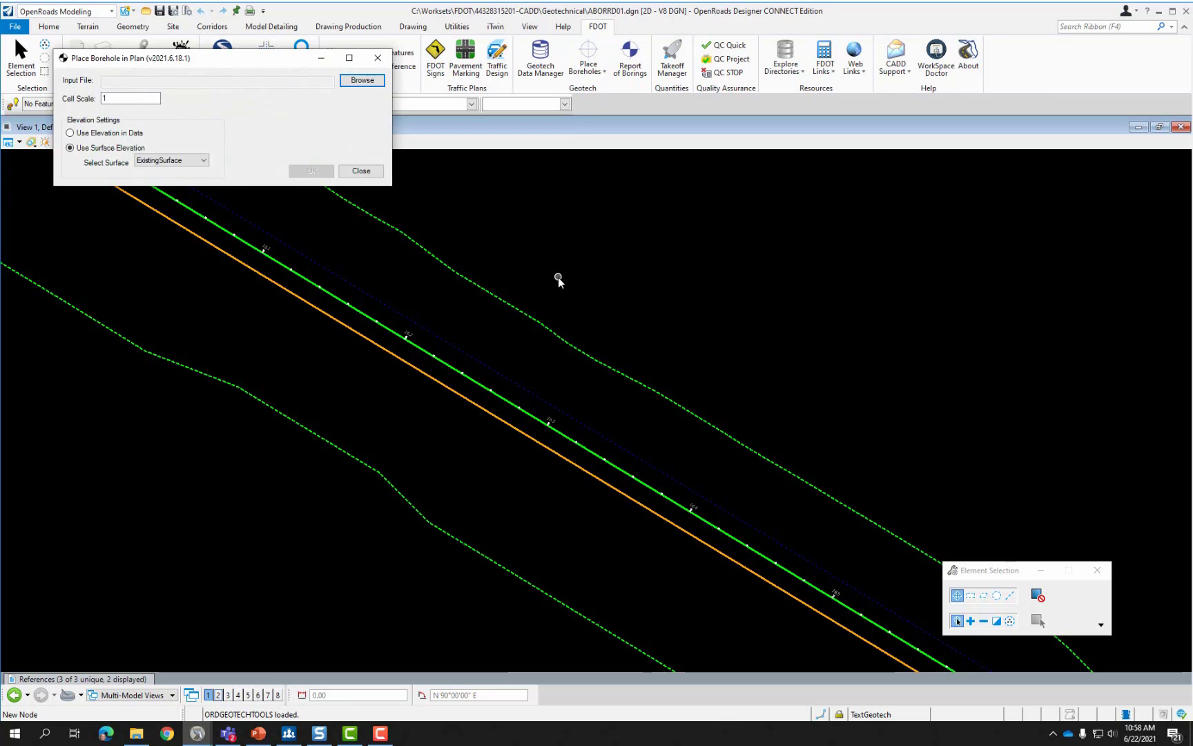
drag(220, 62, 535, 212)
click(678, 230)
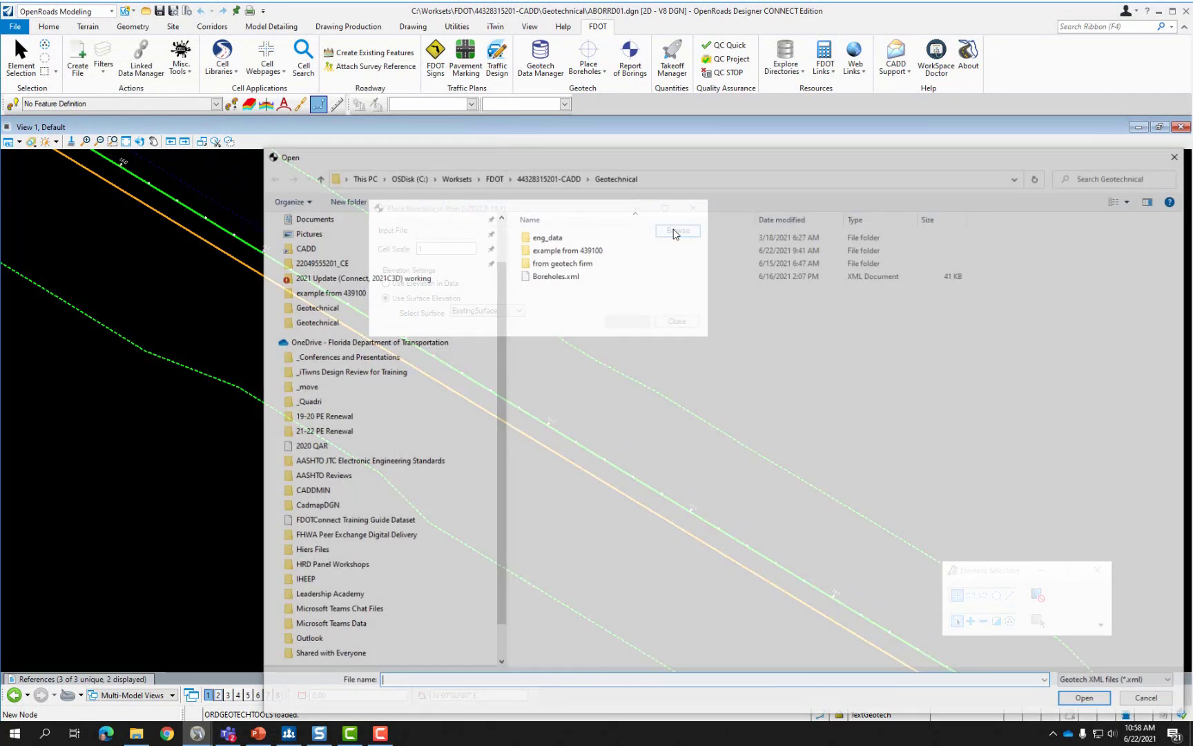
click(554, 274)
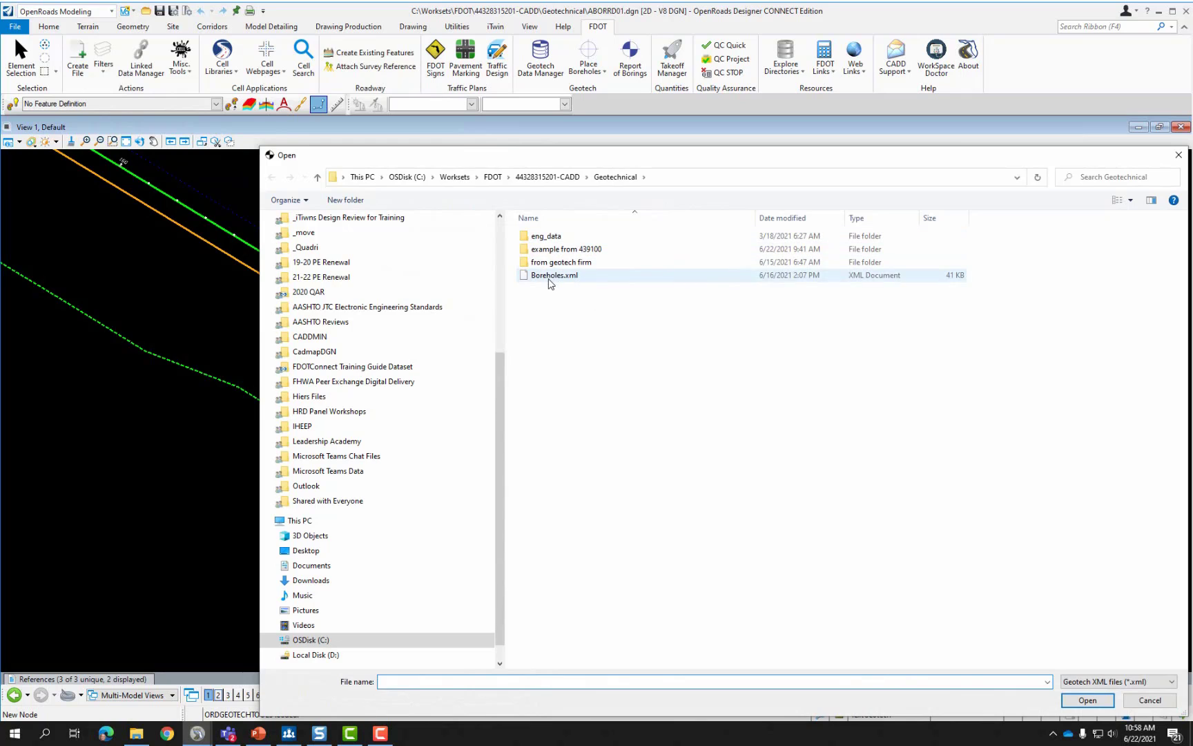
click(1087, 699)
click(419, 251)
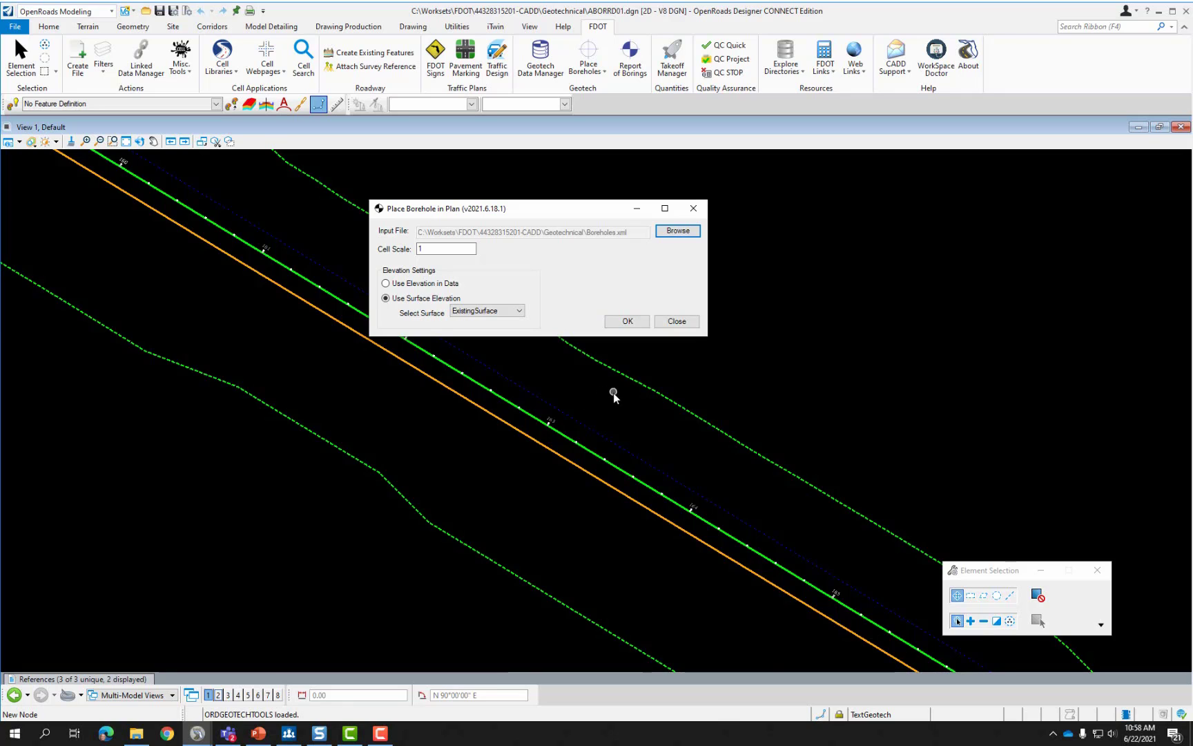
scroll(614, 397, down, 3)
Zoom to borehole TL-180 and select it to show its Auger type, station 180+00, offset 45.
click(676, 321)
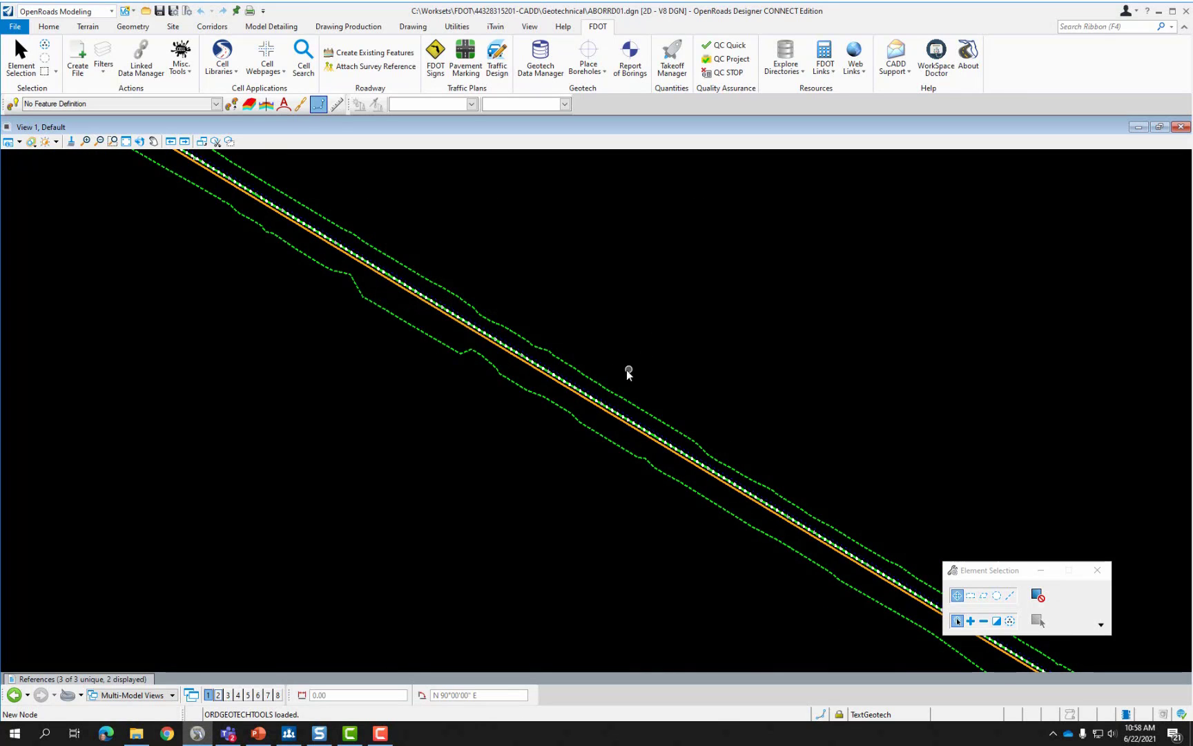
scroll(407, 335, down, 2)
scroll(617, 464, up, 5)
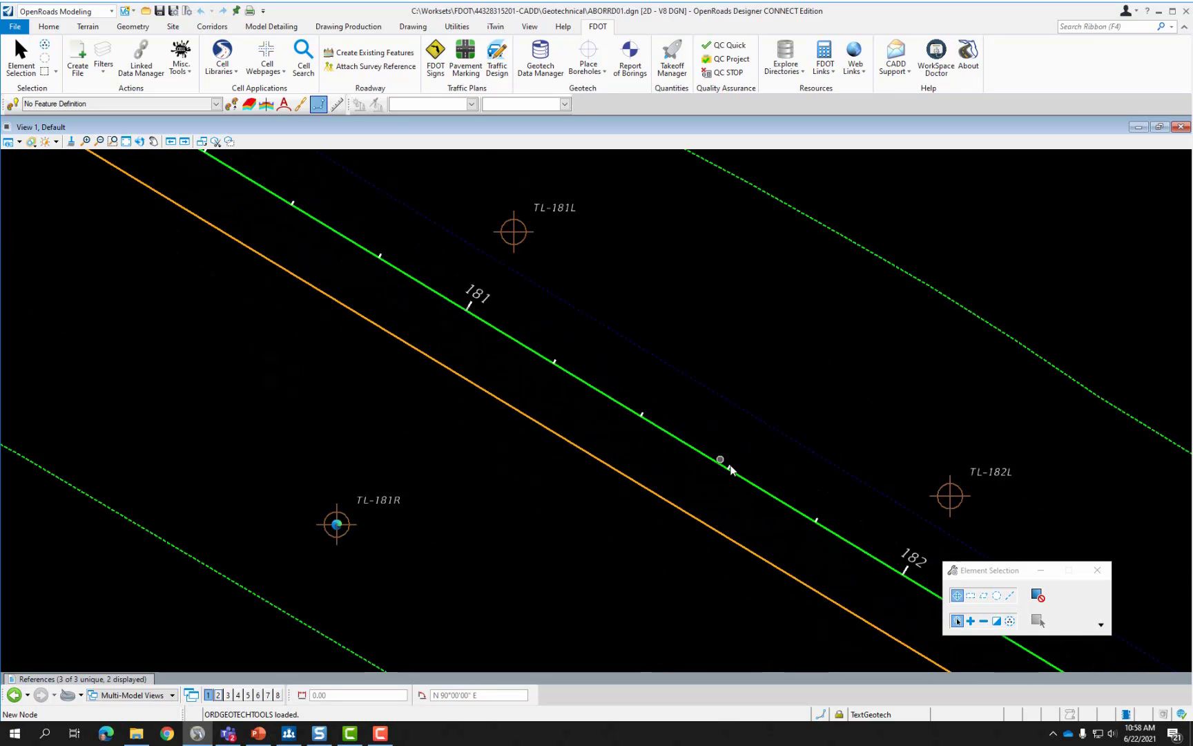
scroll(731, 470, down, 2)
scroll(230, 270, up, 2)
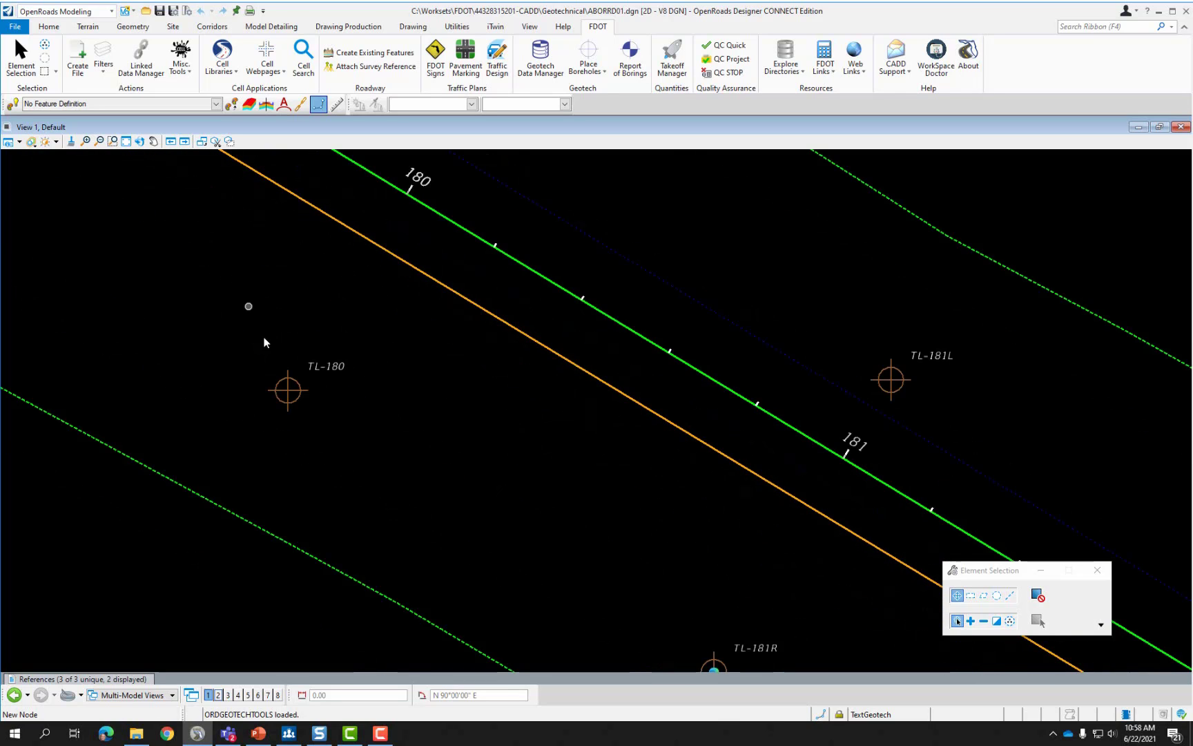
mouse_move(298, 406)
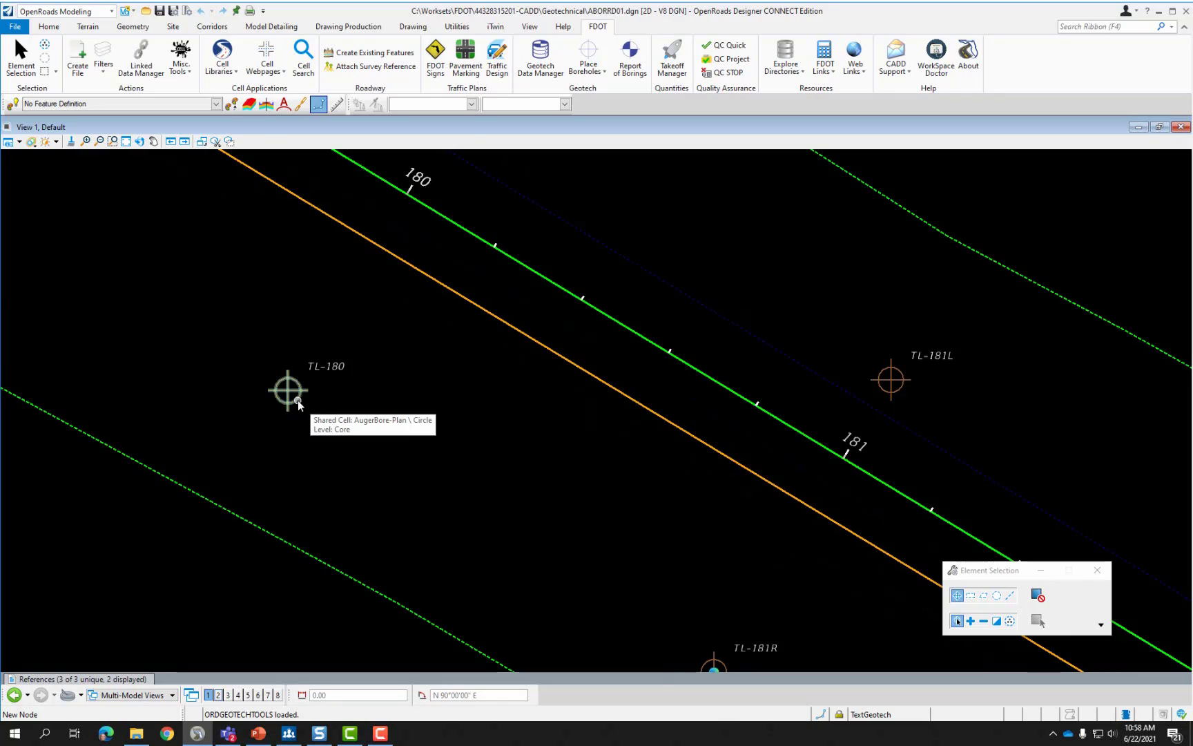
click(298, 399)
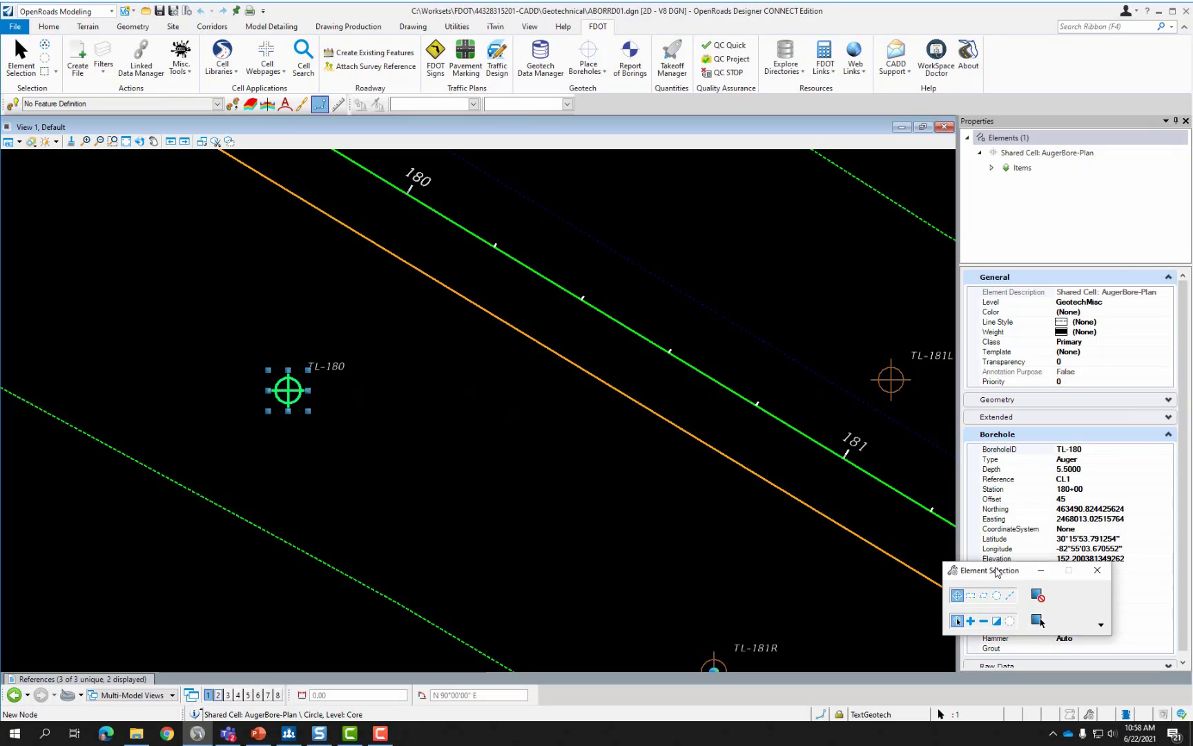
Inspect TL-180's BoreholeID and Type properties, collapsing and re-expanding the Borehole group.
drag(999, 572, 764, 554)
scroll(1031, 357, down, 1)
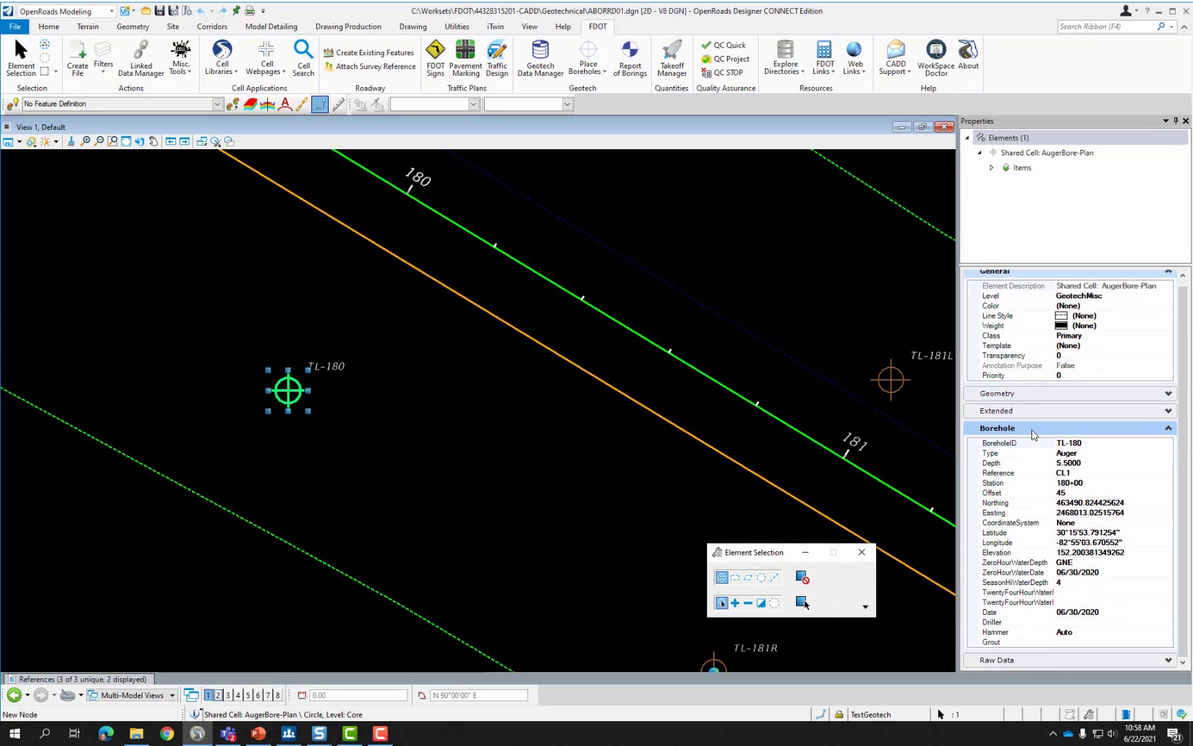
click(1091, 443)
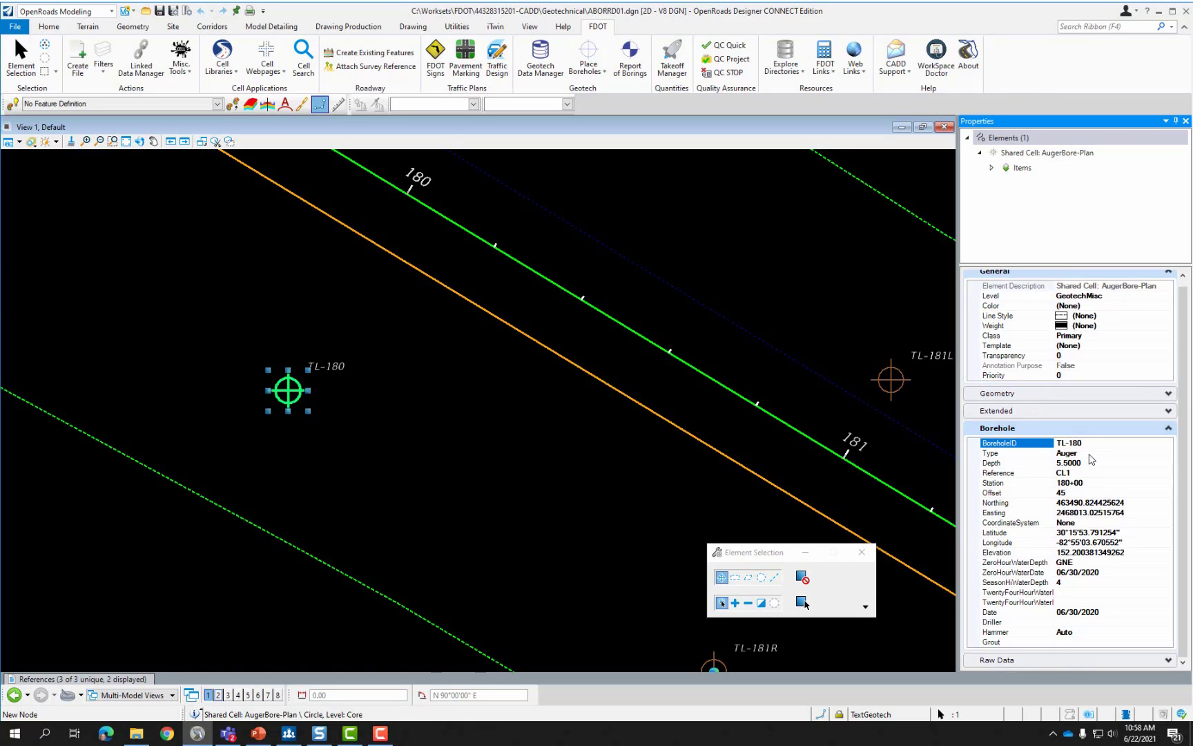
click(1089, 455)
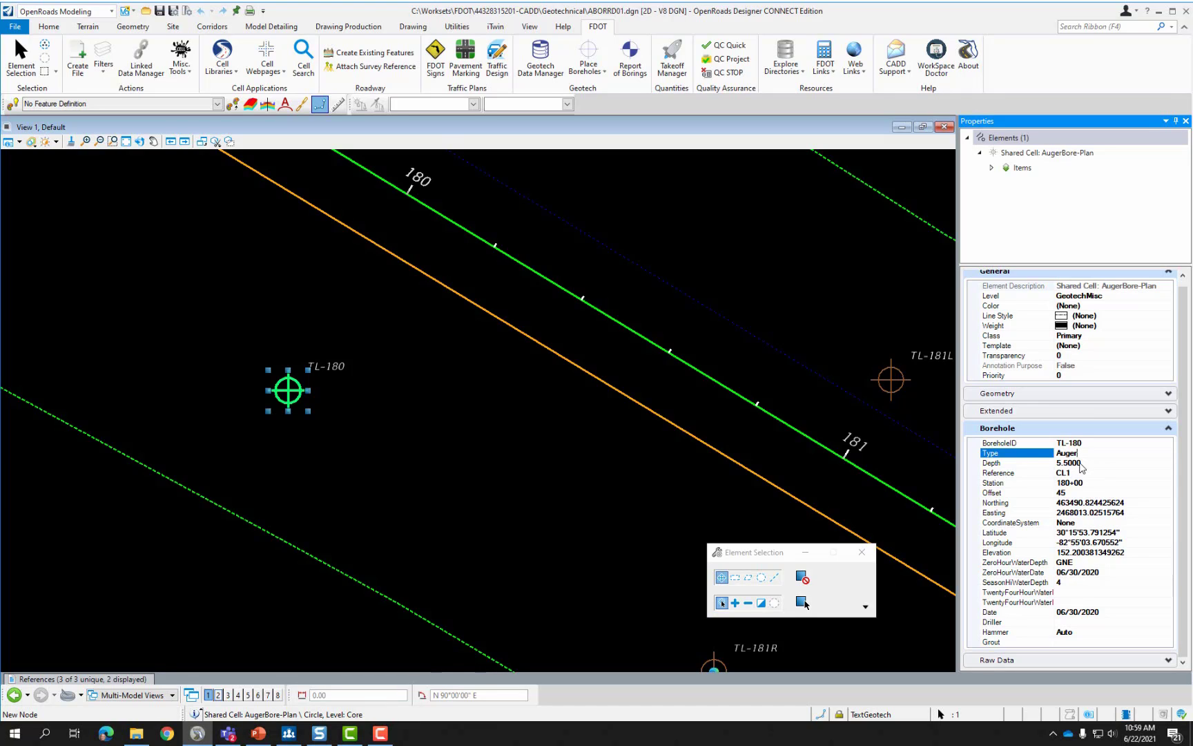
click(1061, 428)
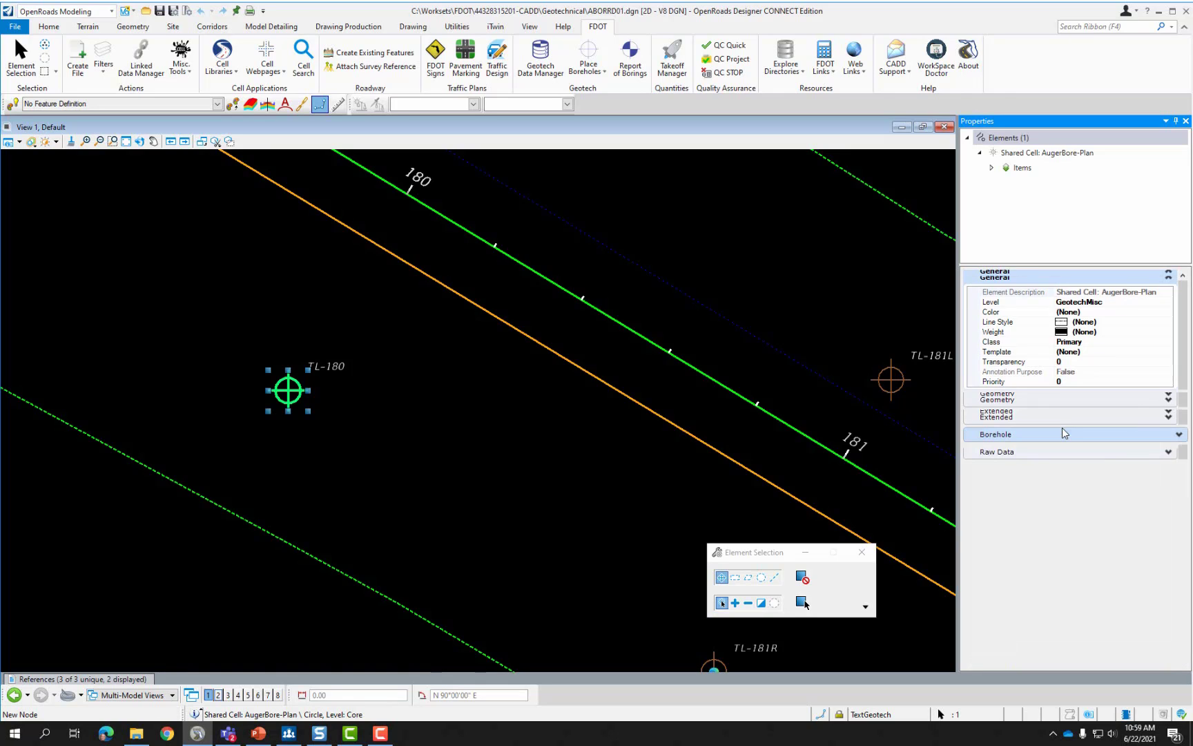
click(1062, 434)
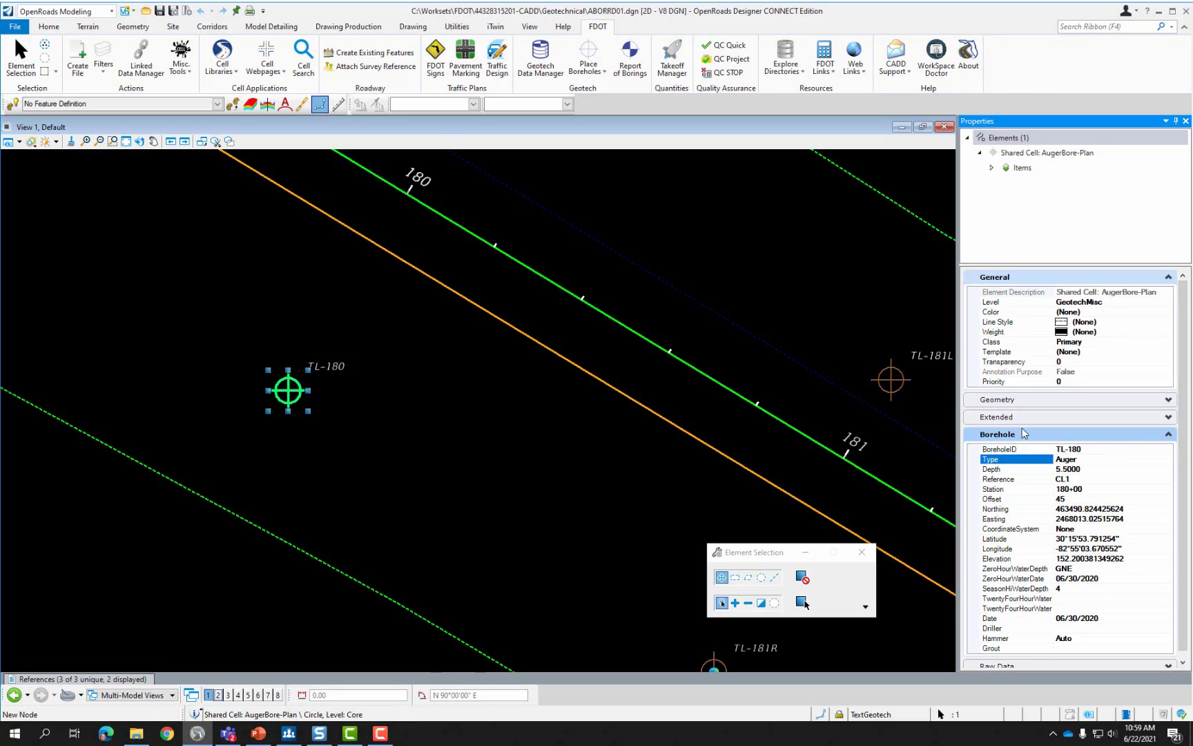
Clear TL-180's selection and bring up the 'Place Boreholes – In 2D Plan' PowerPoint slide.
click(536, 410)
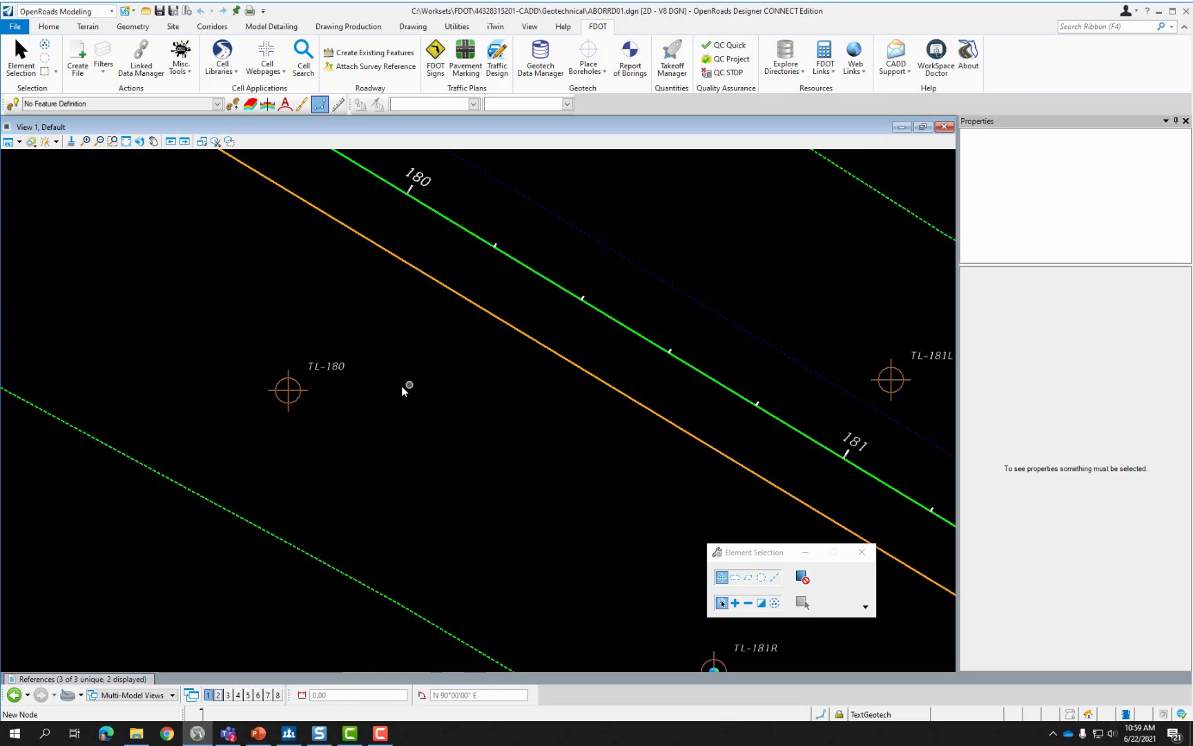
click(301, 396)
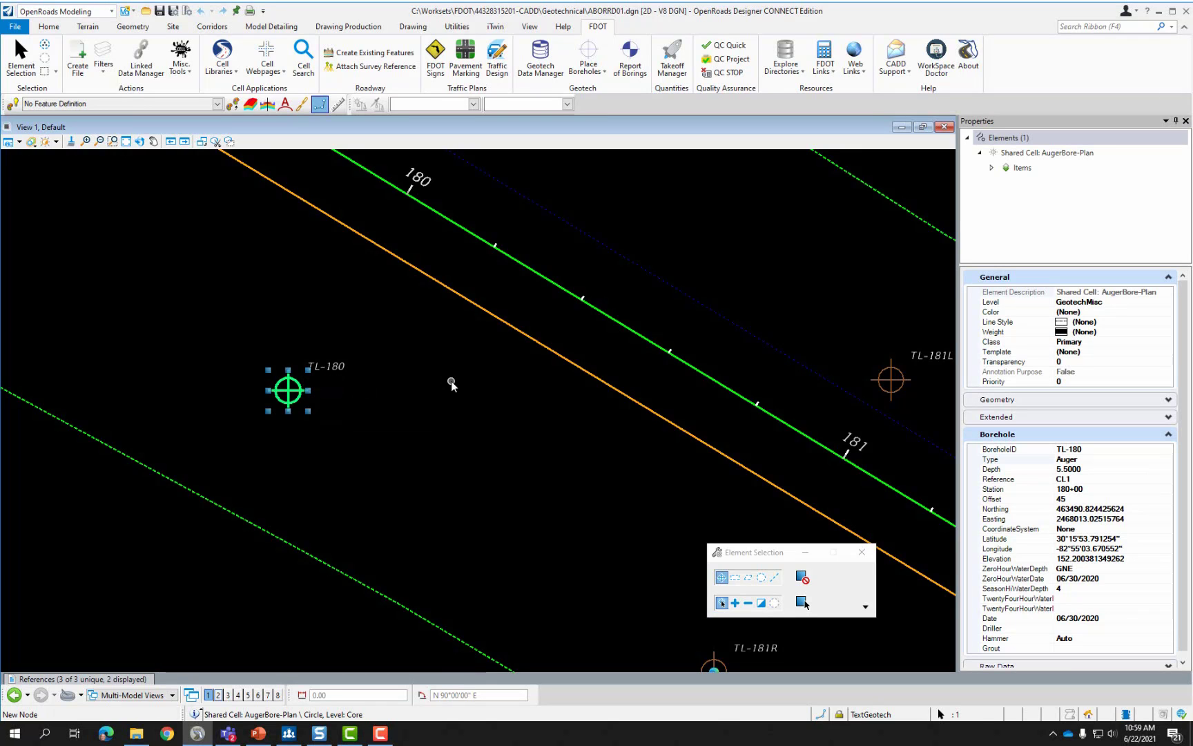
click(353, 364)
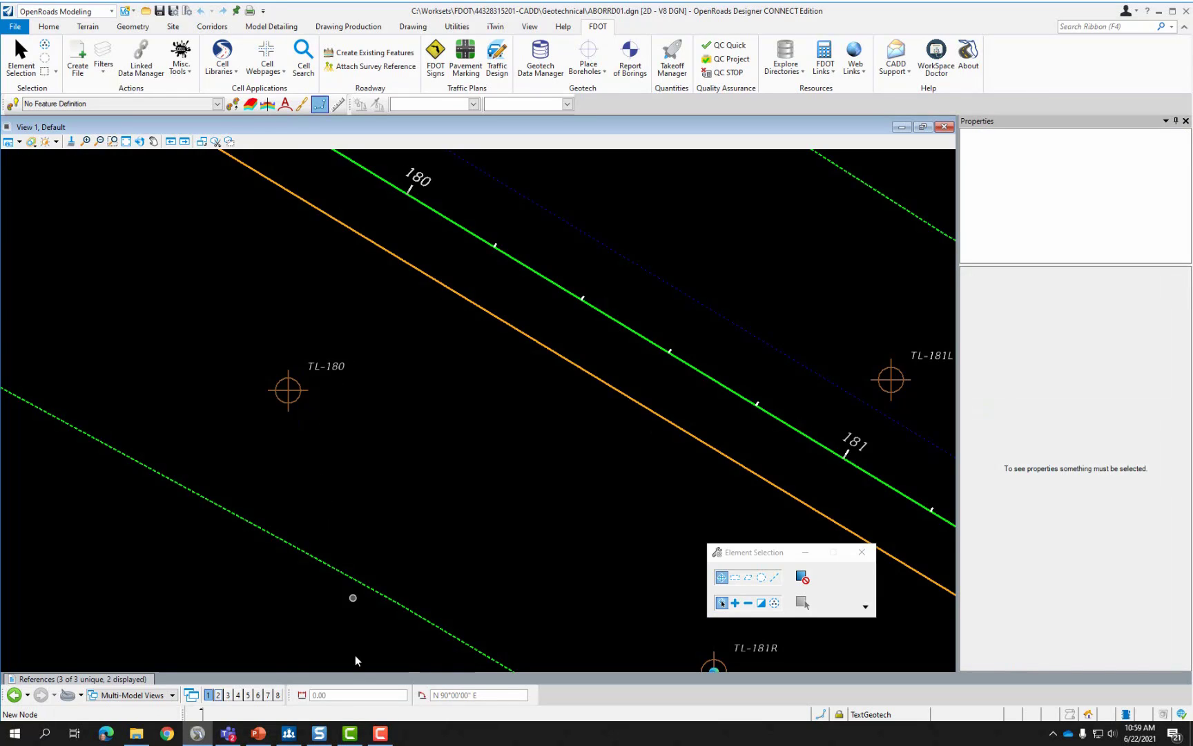
click(258, 733)
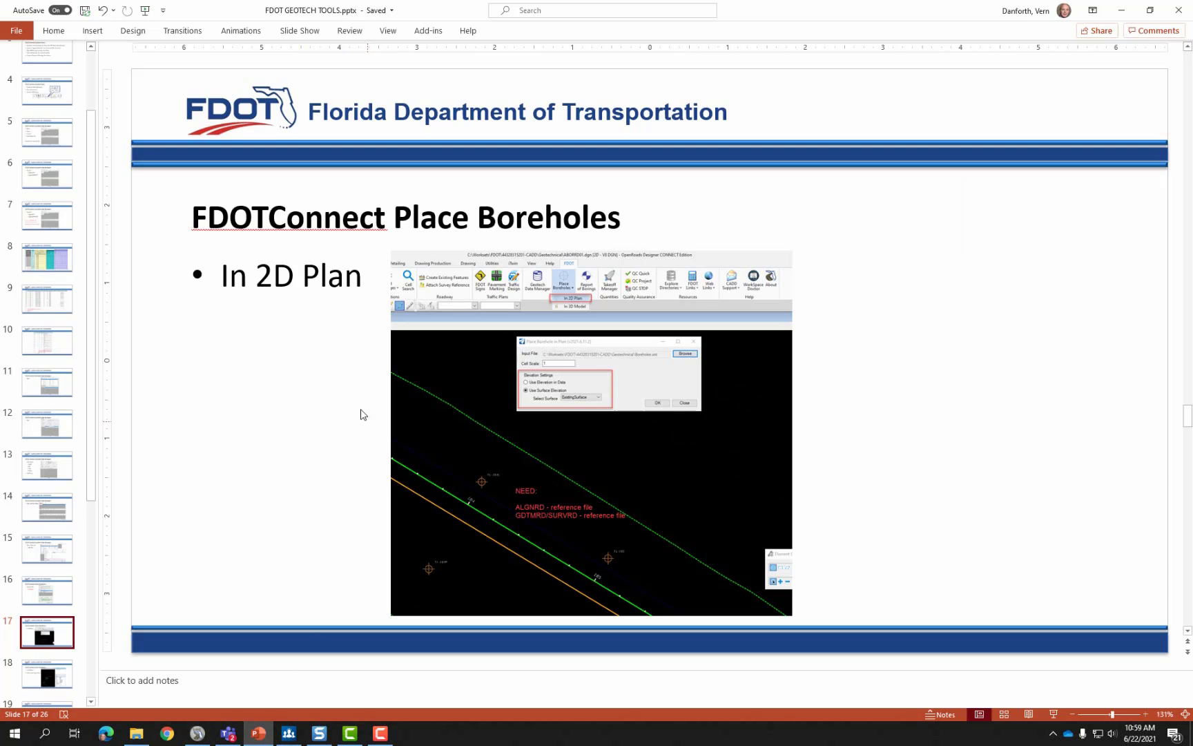
Go through slides 18 (item type data) and 19 (3D model placement), then return to OpenRoads Designer.
click(305, 374)
scroll(46, 432, down, 4)
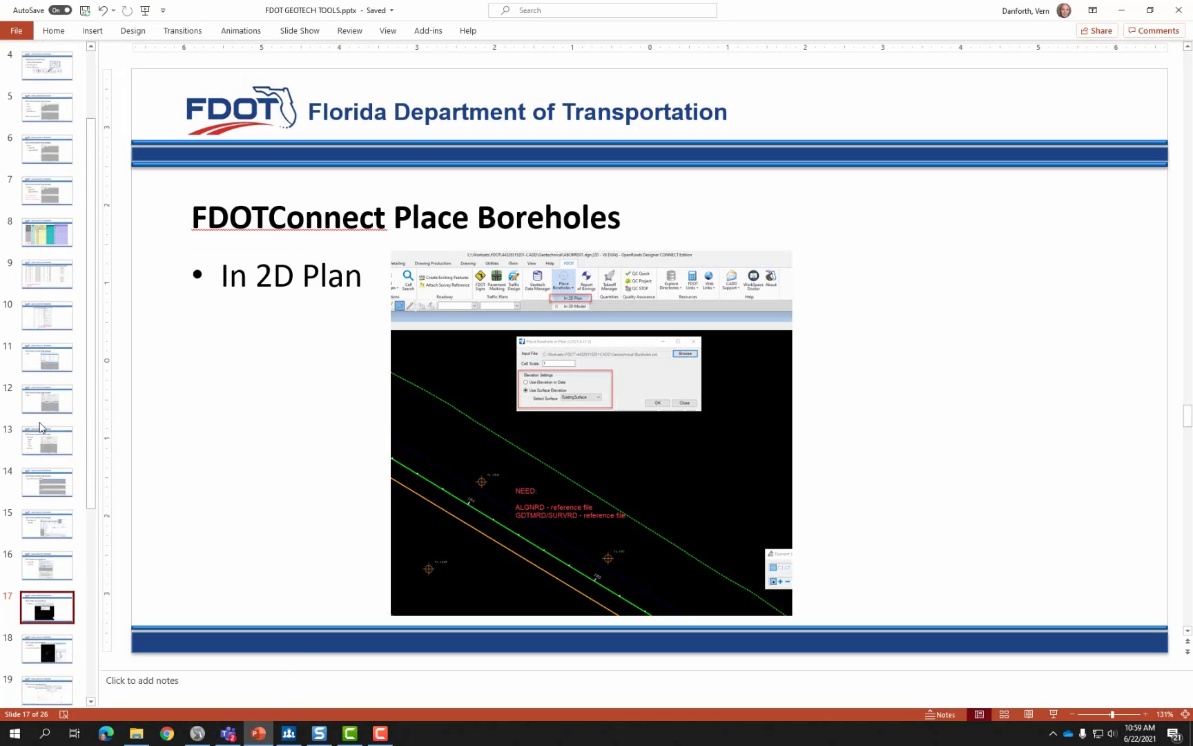
click(46, 602)
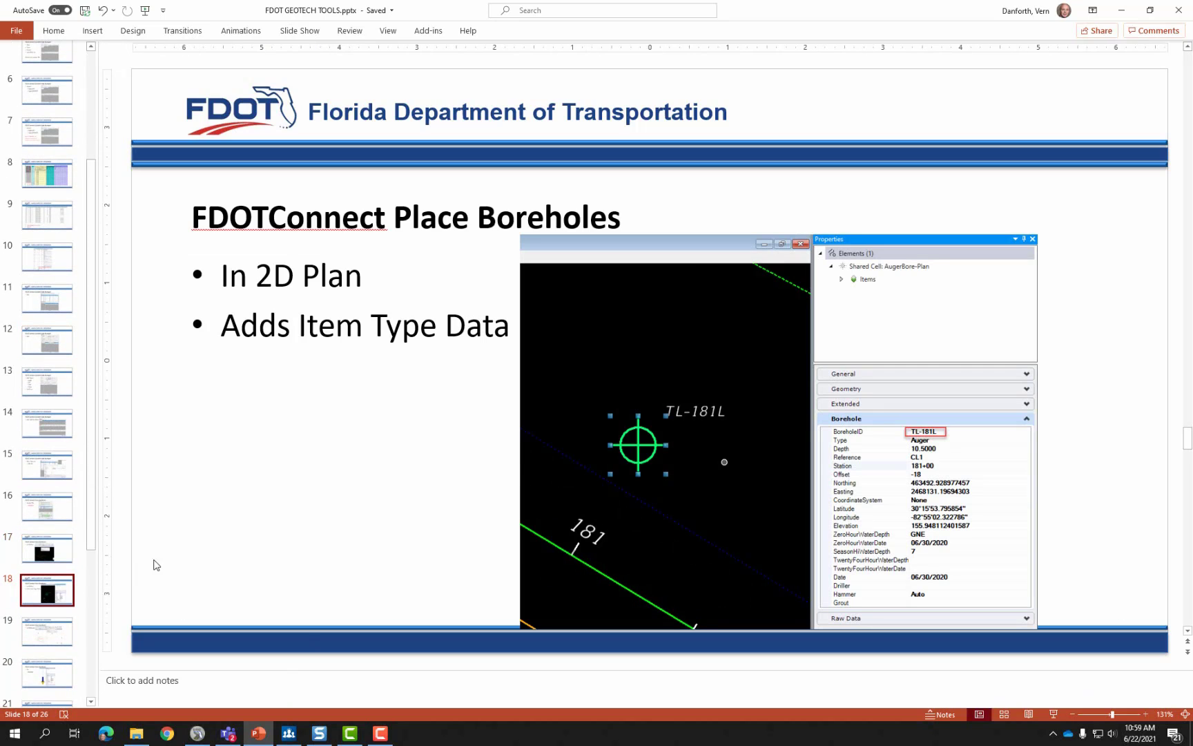
click(42, 636)
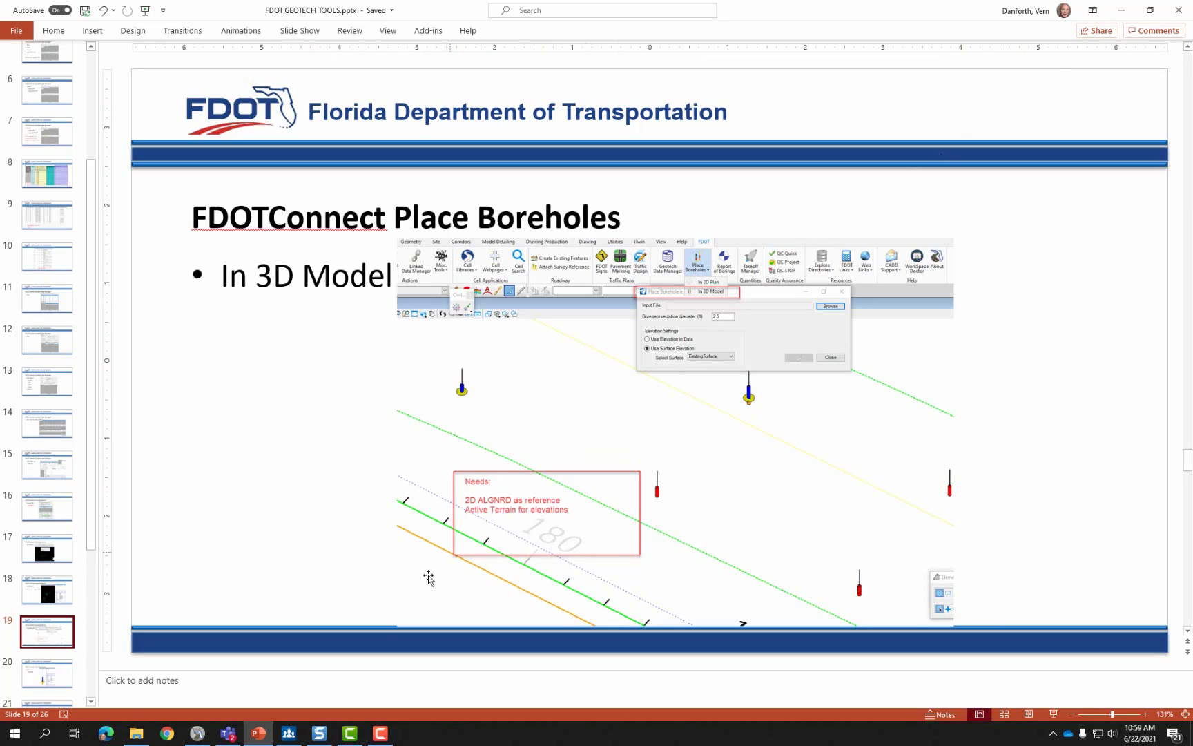
click(198, 733)
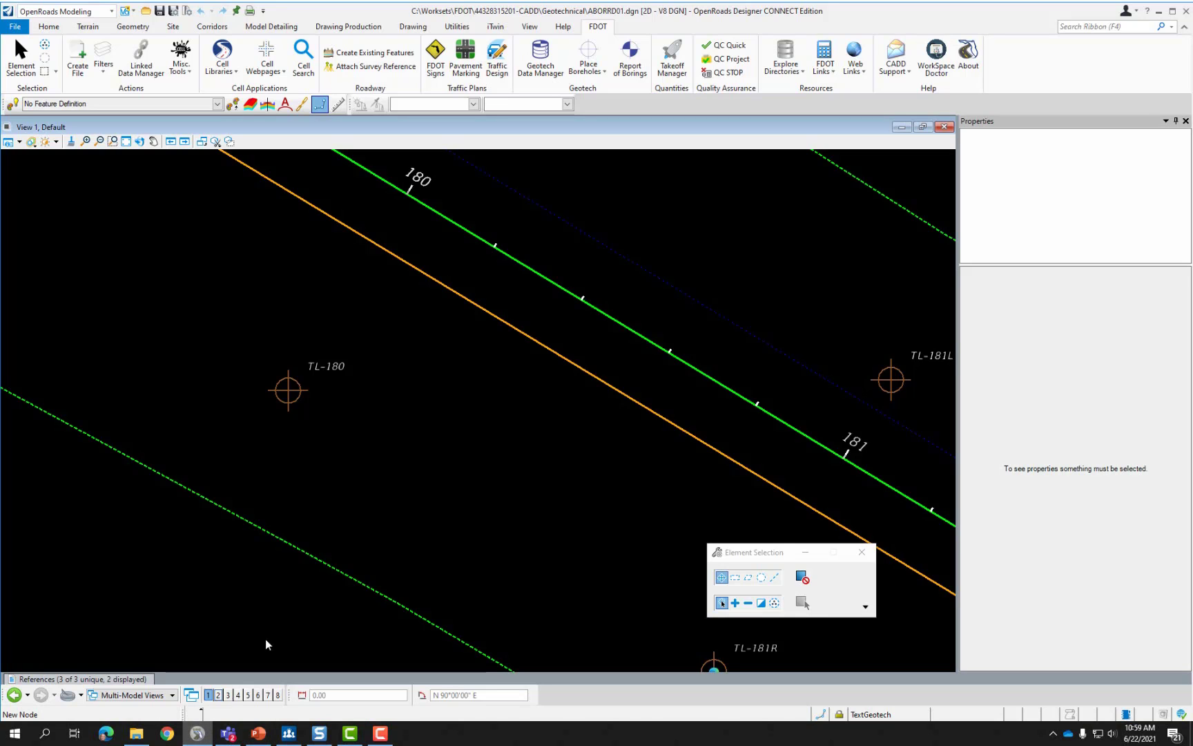
Swap the plan view for a zoomed-in Default-3D view and list the FDOT Place Boreholes options.
click(218, 694)
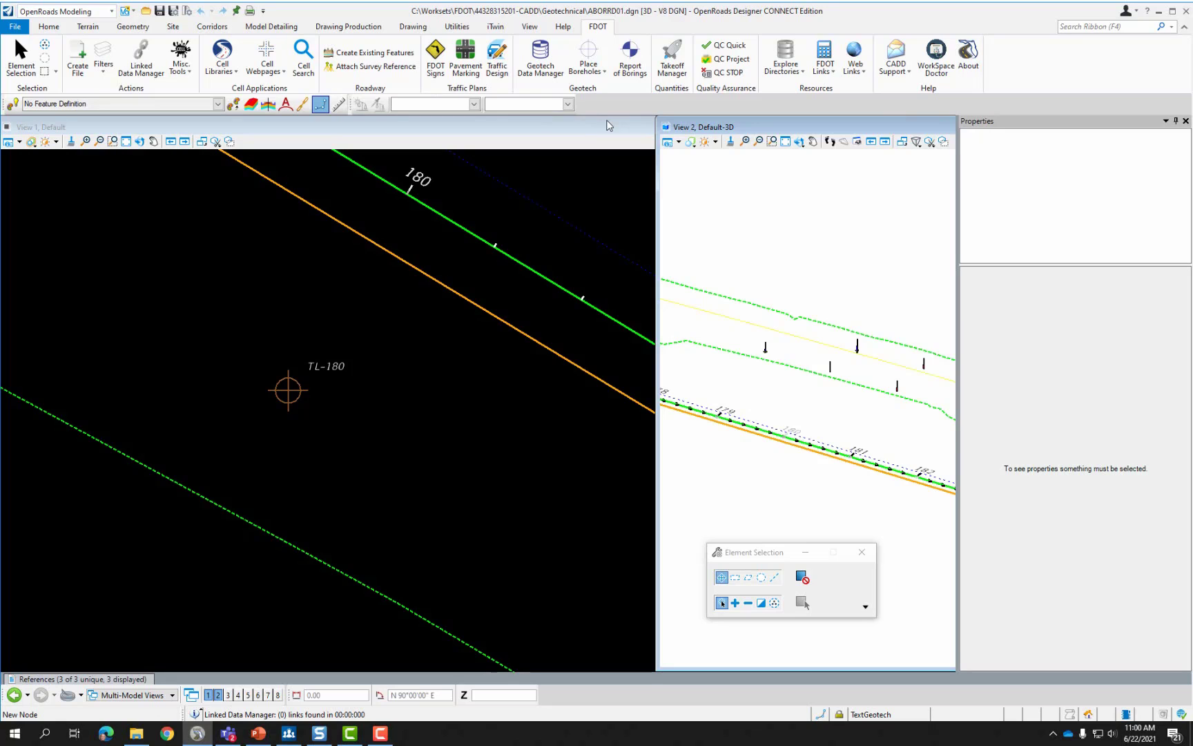
double_click(607, 123)
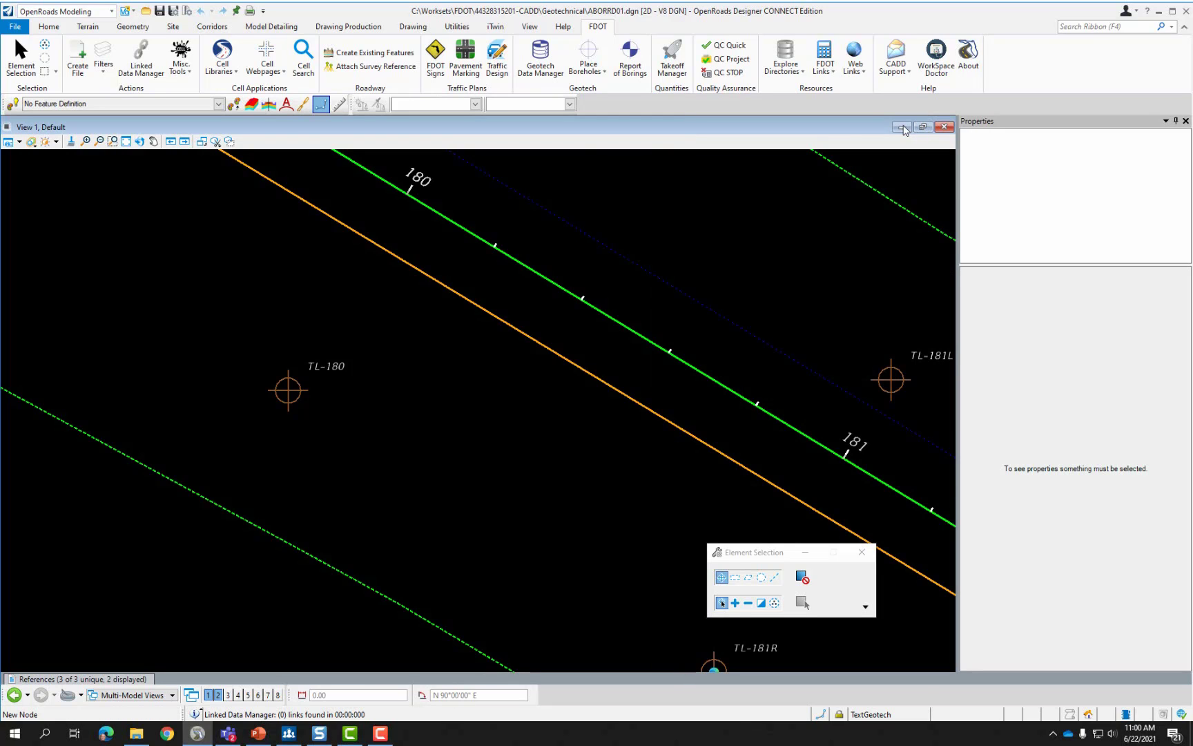
click(903, 128)
click(918, 127)
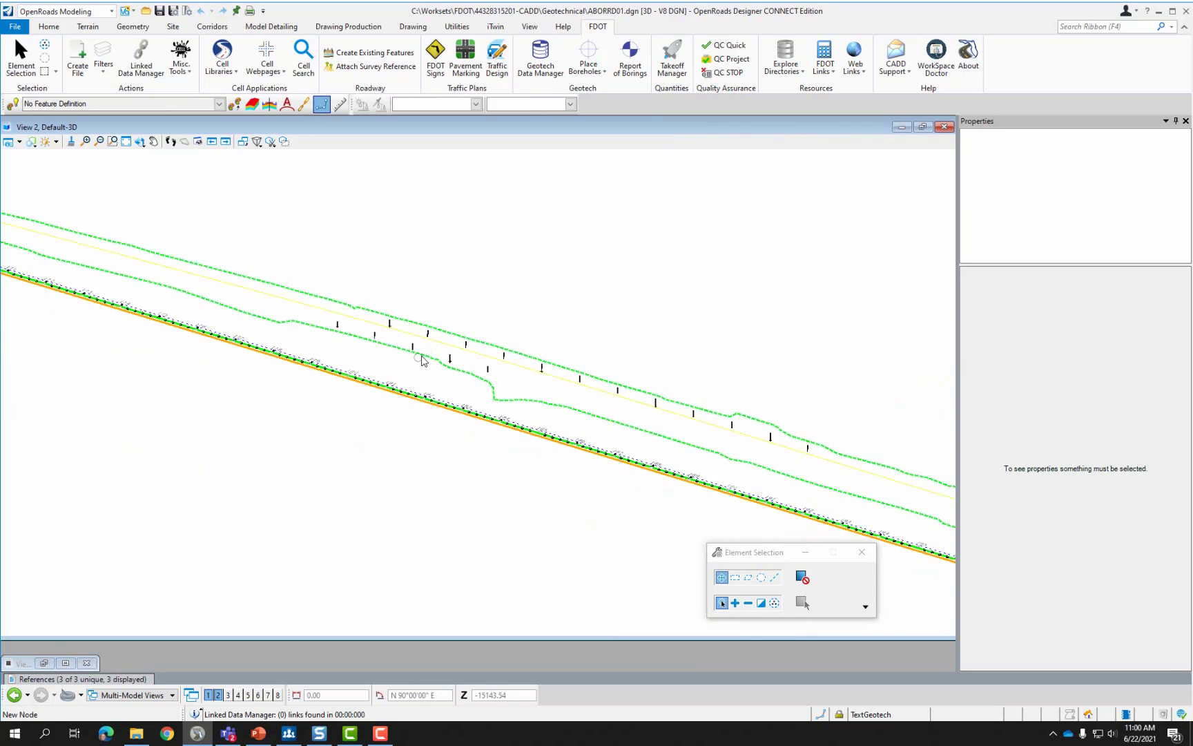
scroll(424, 352, up, 2)
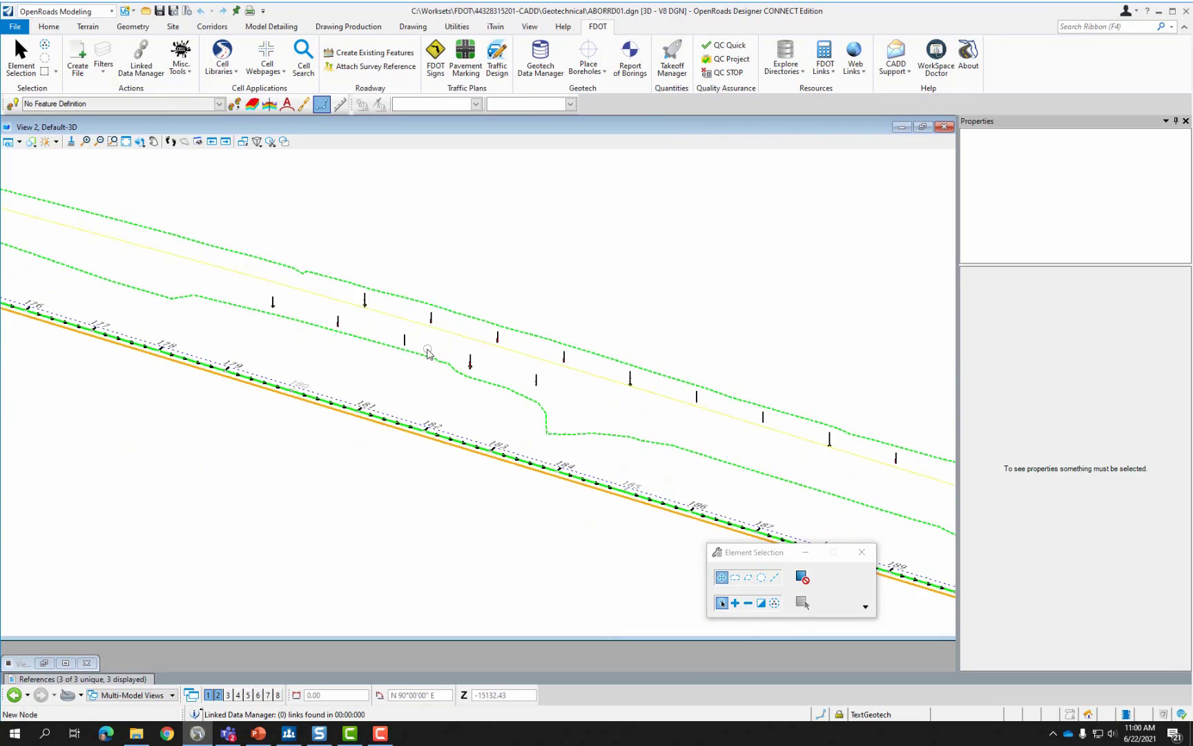
click(606, 73)
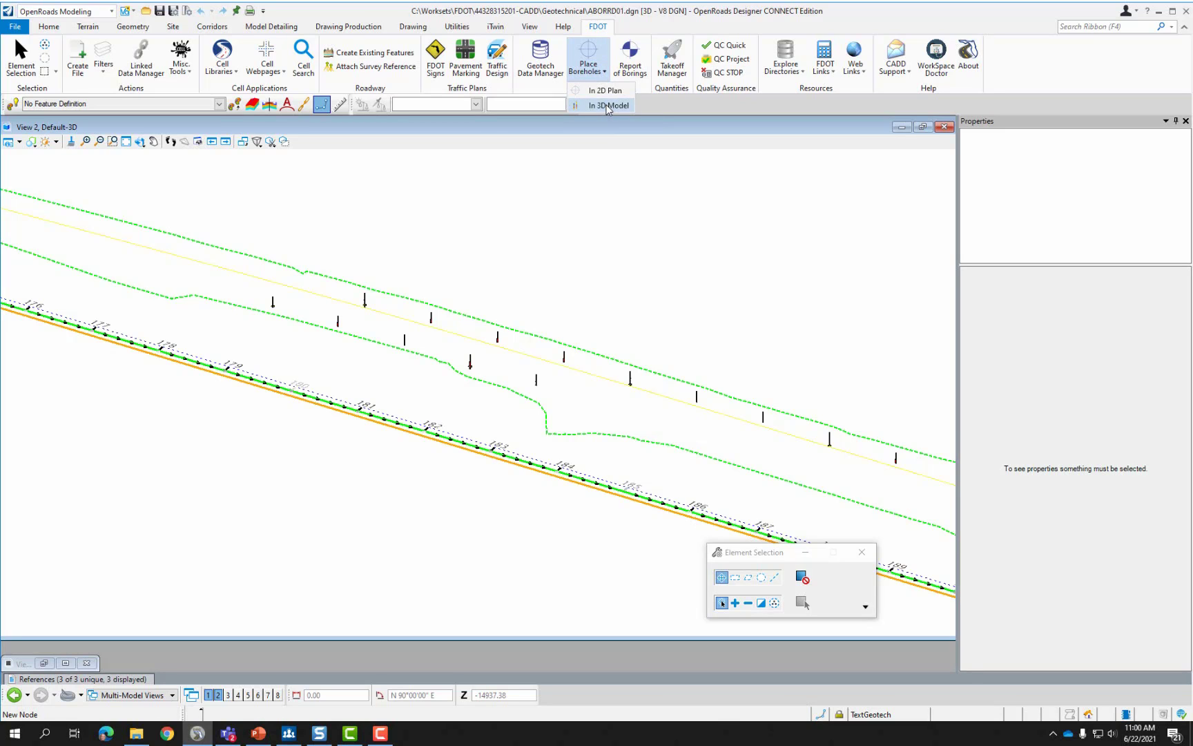
Choose Place Boreholes In 3D Model, zoom in, and check the third reference file's path.
click(608, 106)
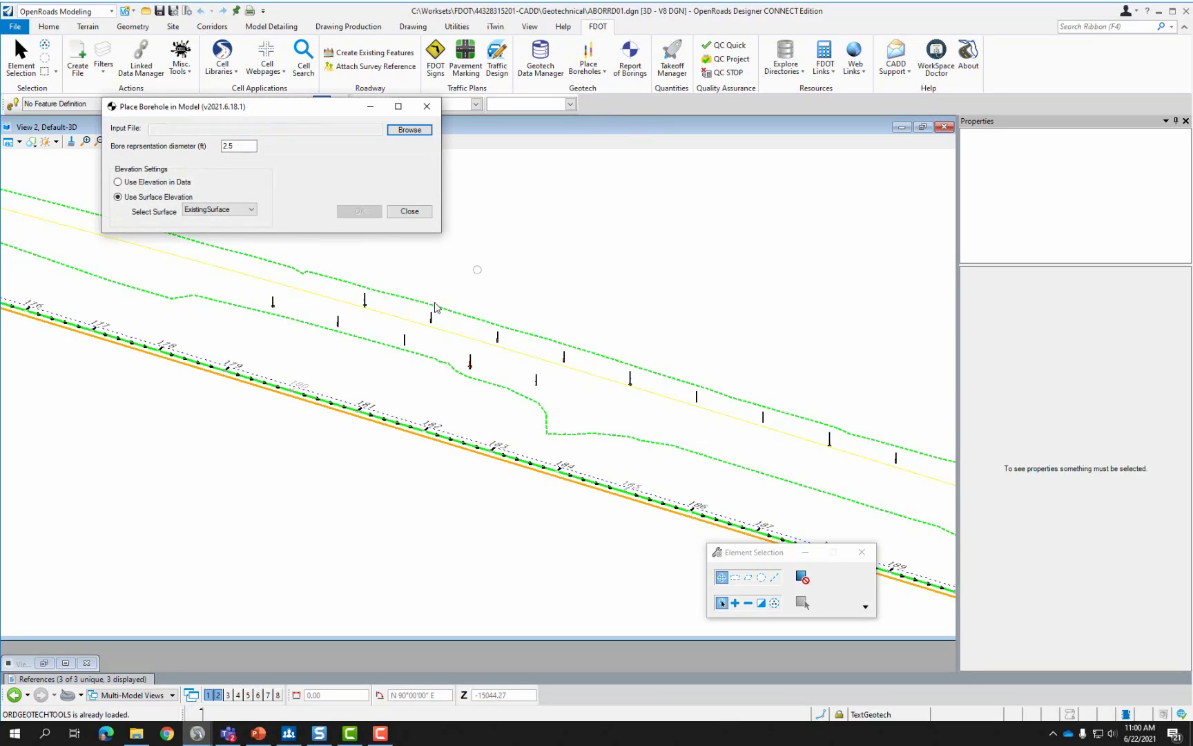
scroll(353, 418, up, 2)
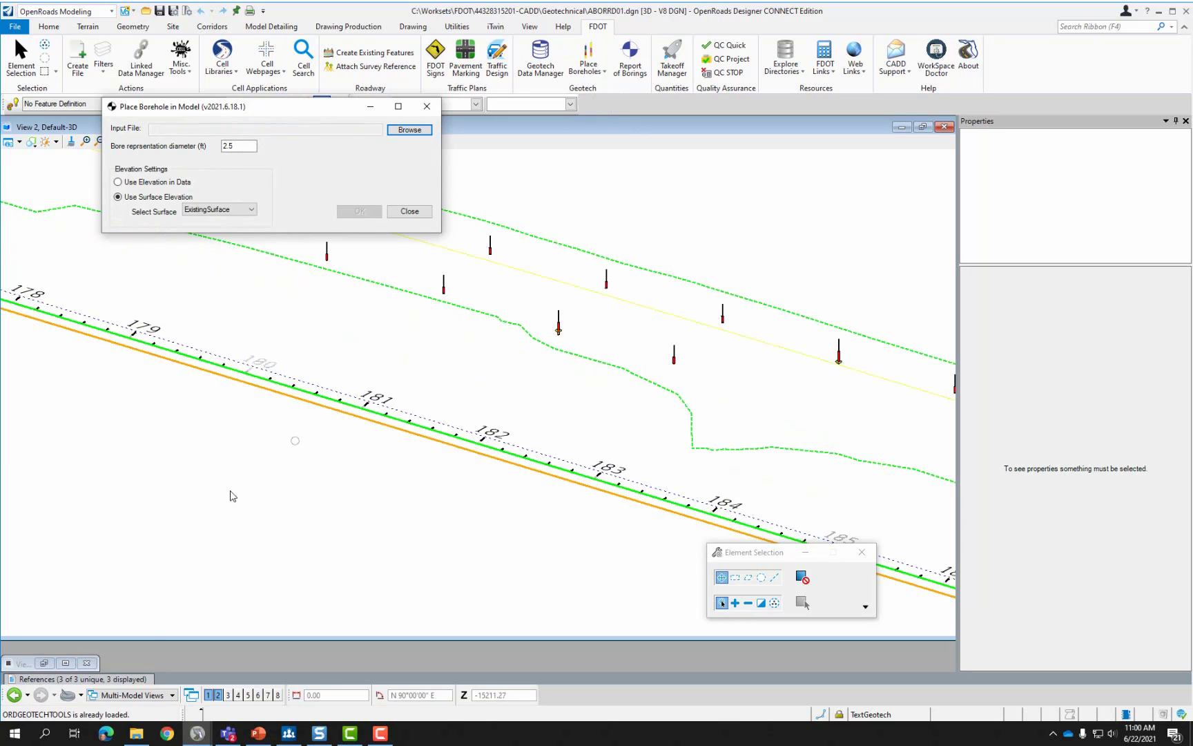
click(122, 680)
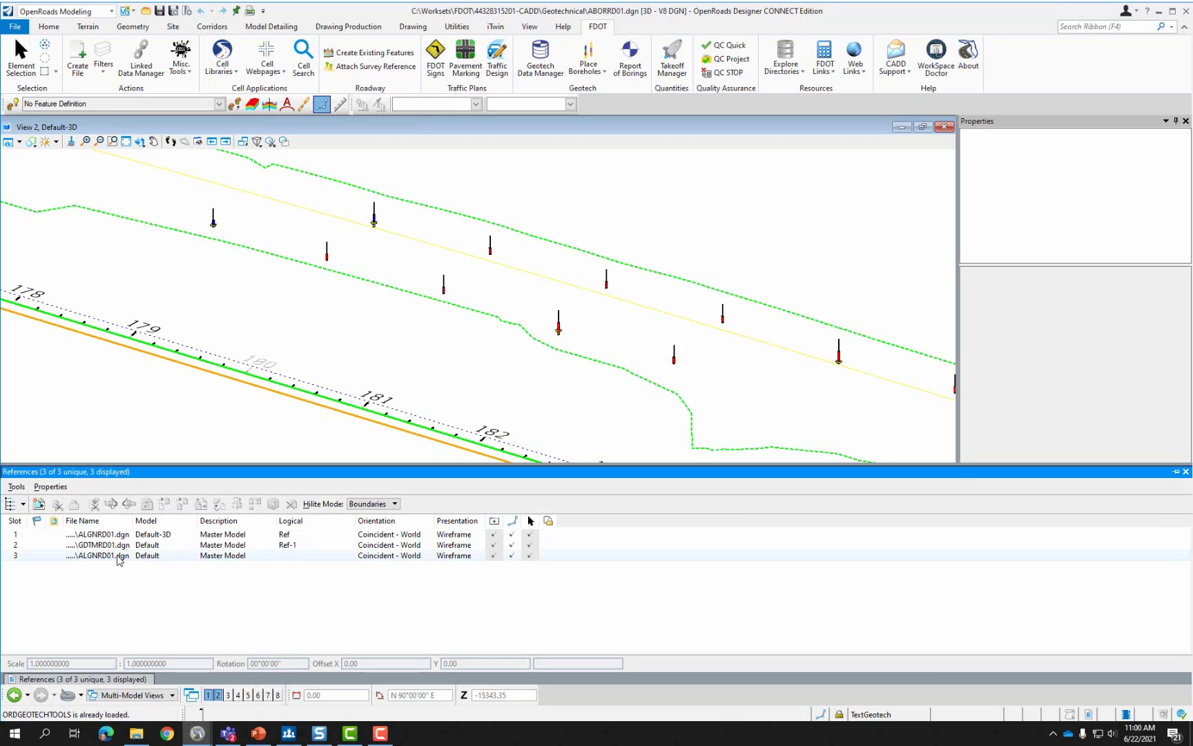
click(118, 557)
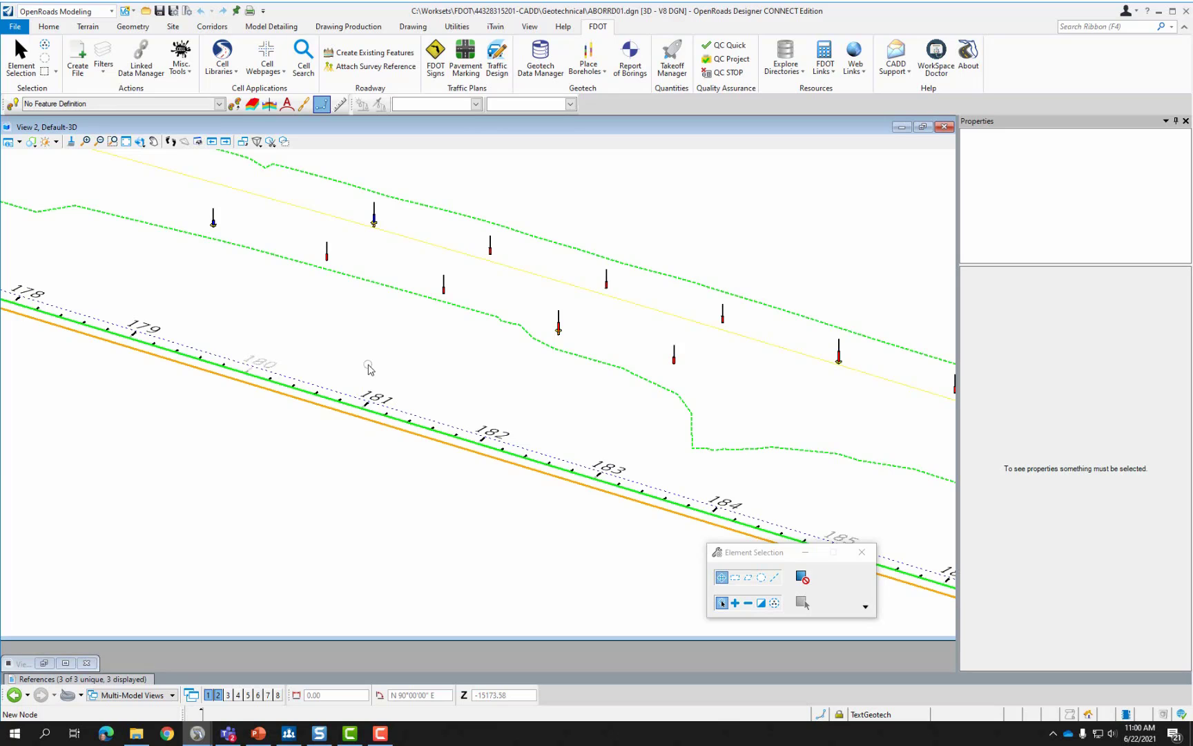
Start In 3D Model borehole placement and load Boreholes.xml as the input file.
click(590, 69)
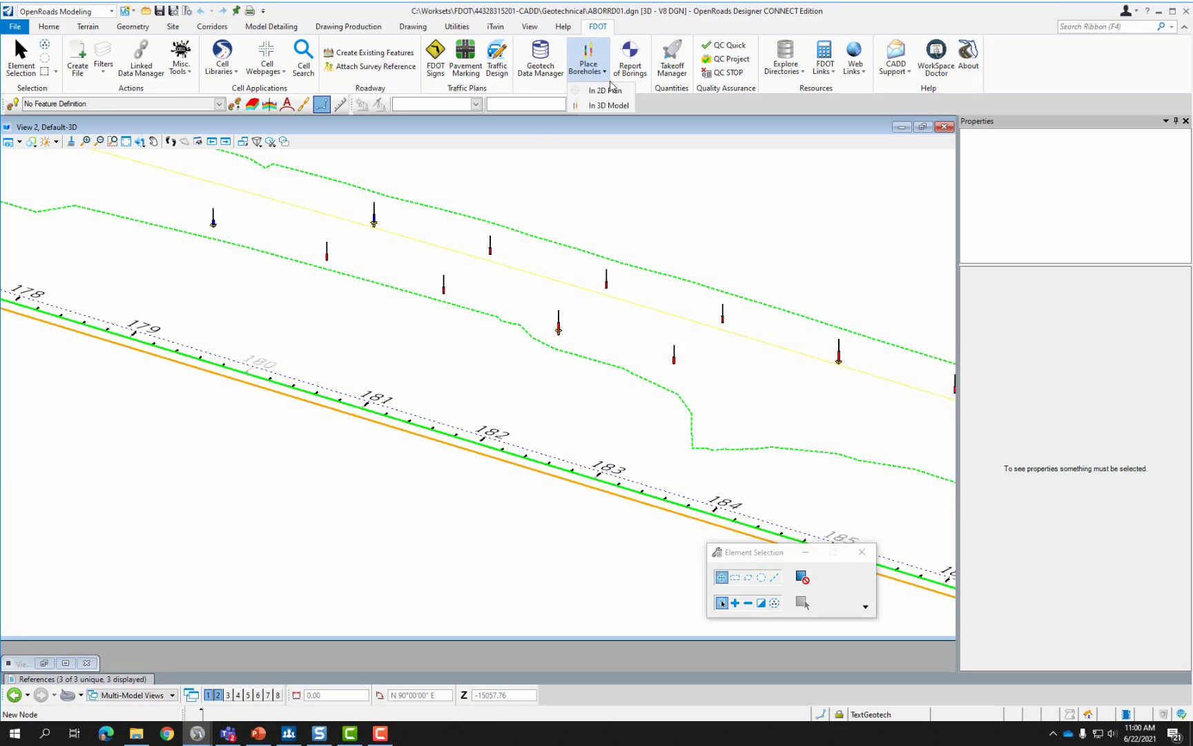
click(609, 105)
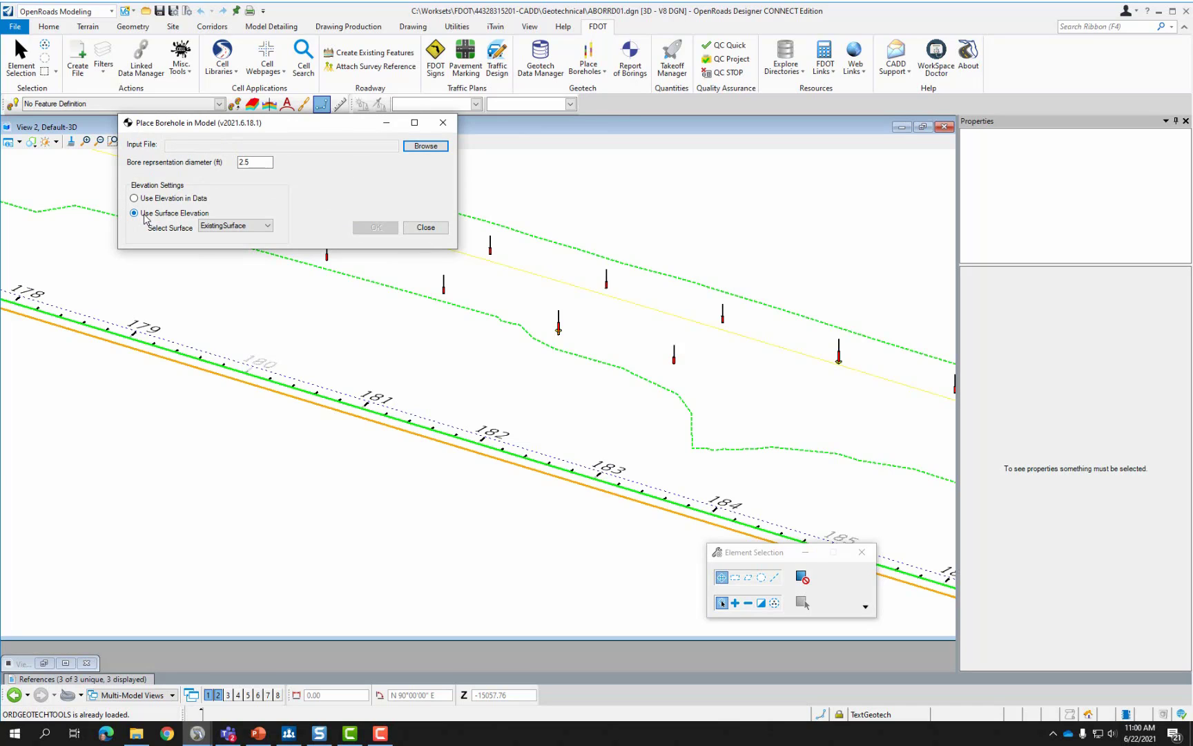
click(425, 145)
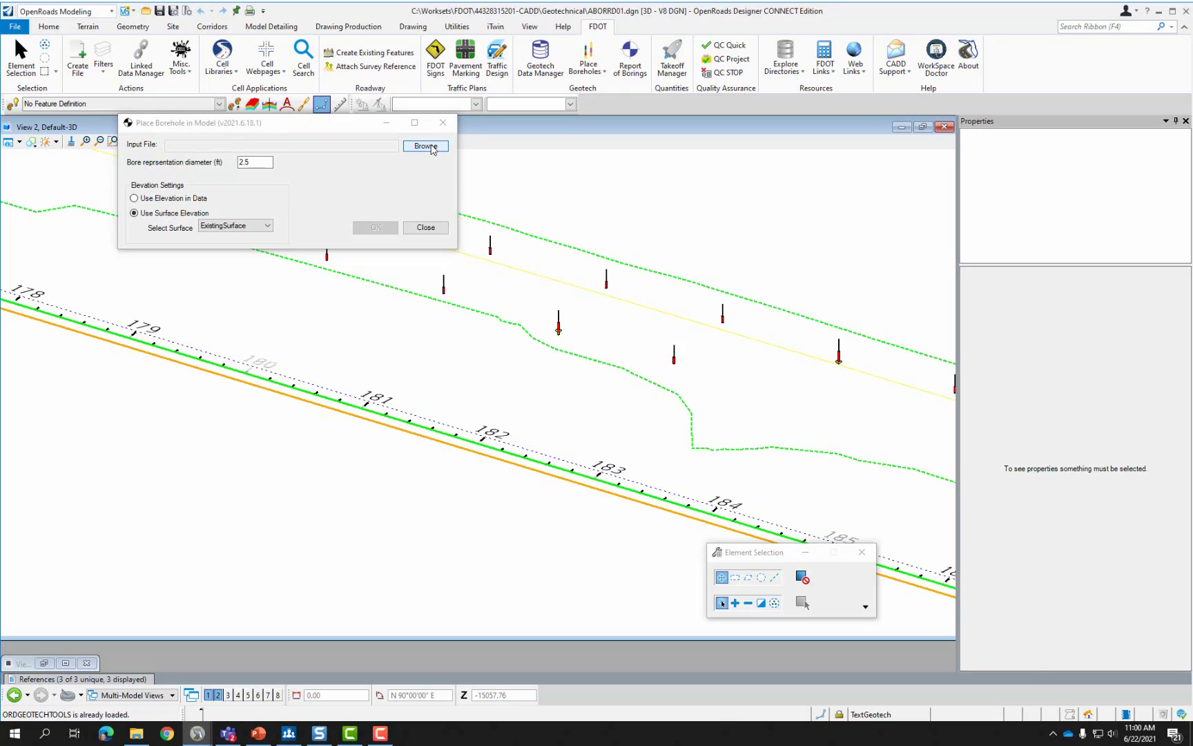
click(425, 268)
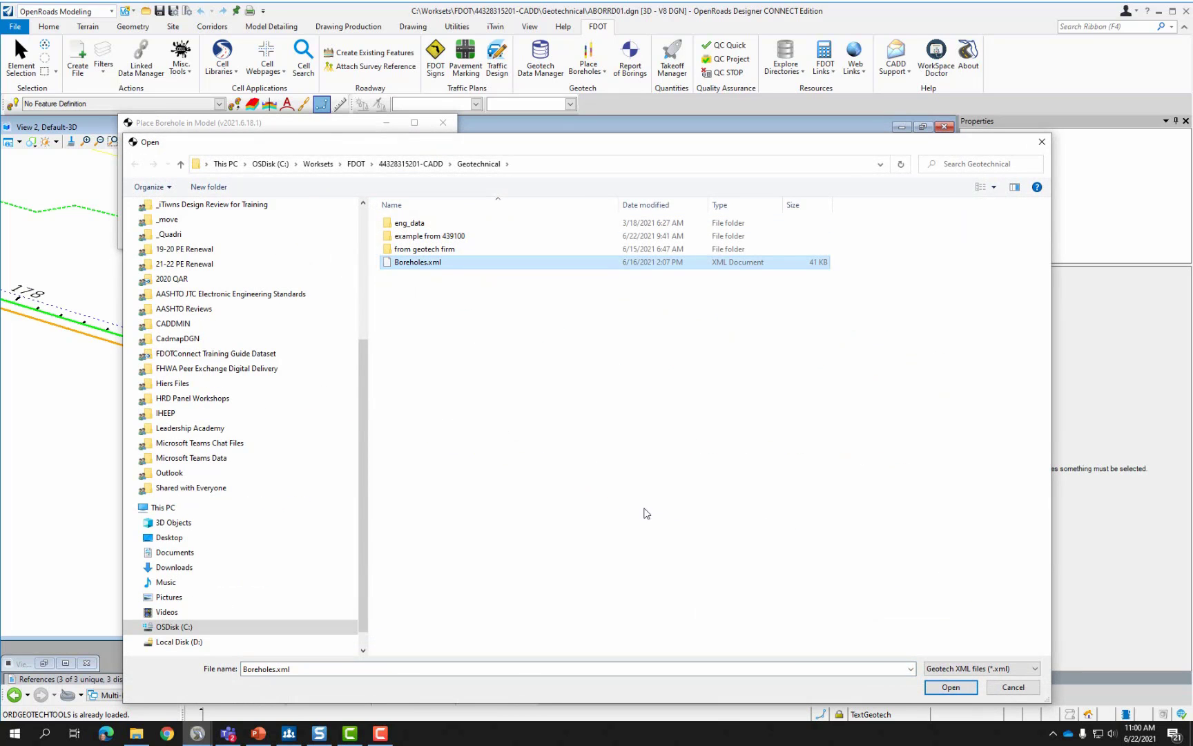
click(966, 690)
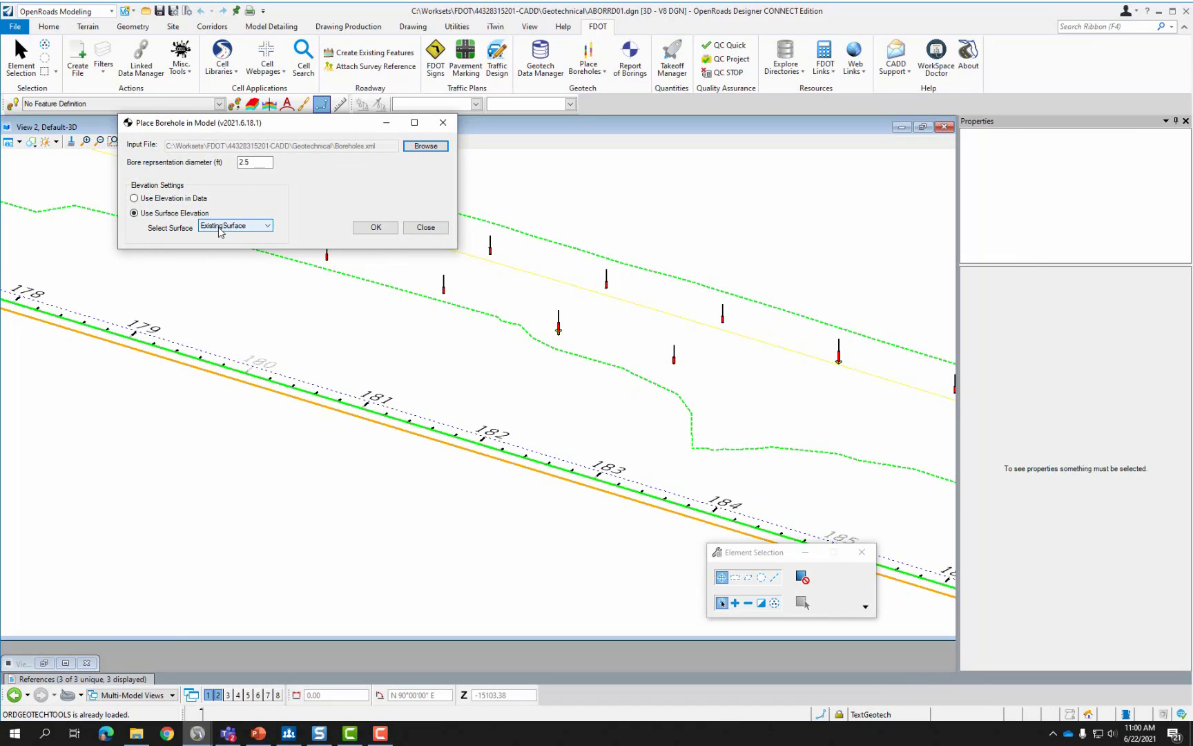
Confirm the 2.5 ft bore diameter at ExistingSurface elevation and zoom in on the model.
click(255, 161)
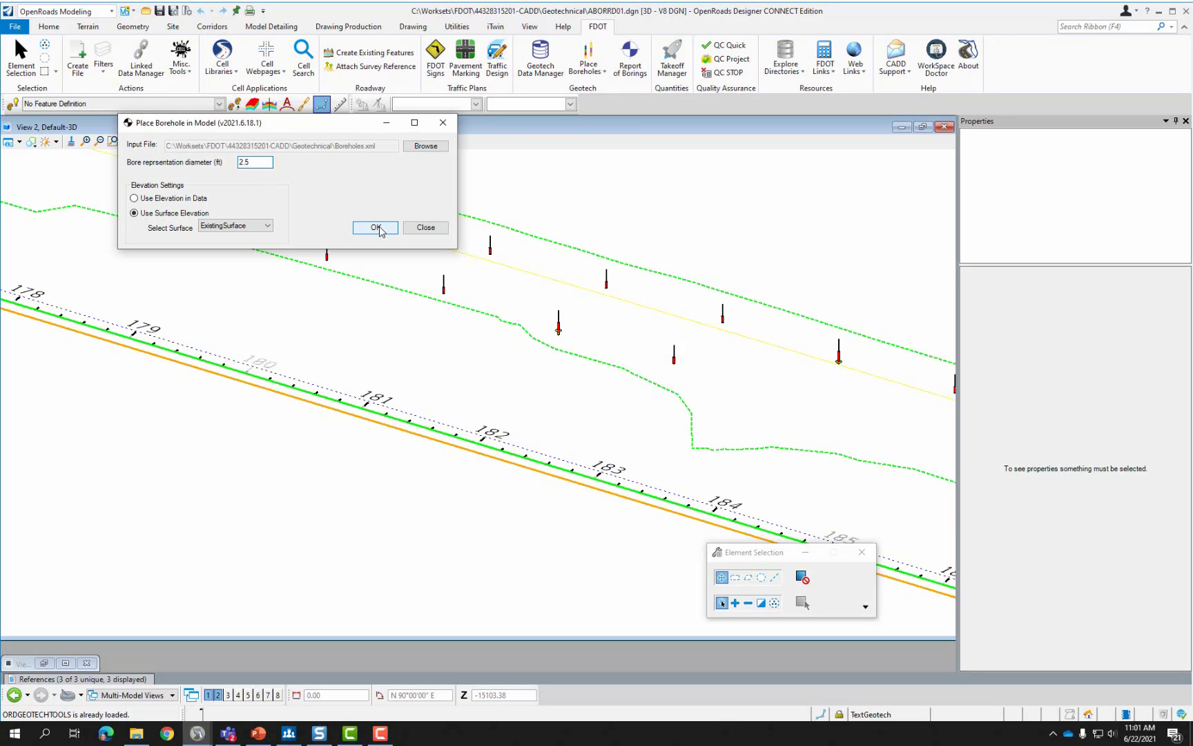
scroll(442, 297, up, 2)
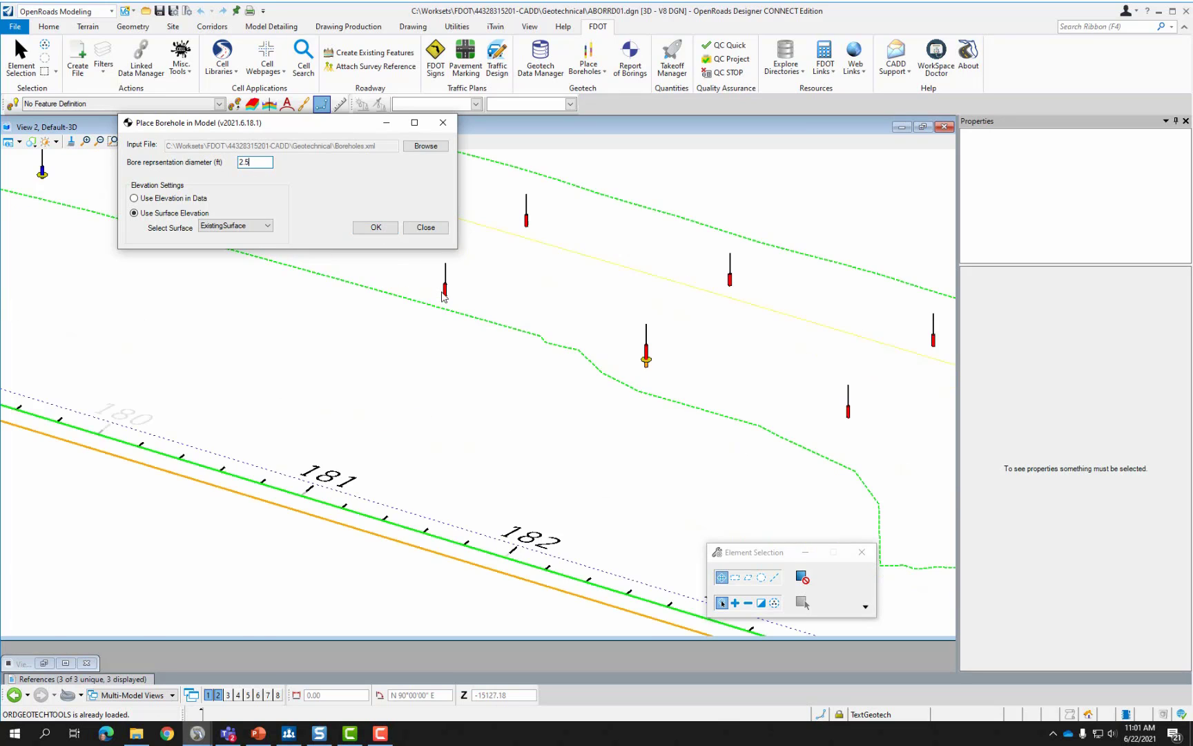
scroll(443, 296, up, 1)
scroll(439, 279, up, 2)
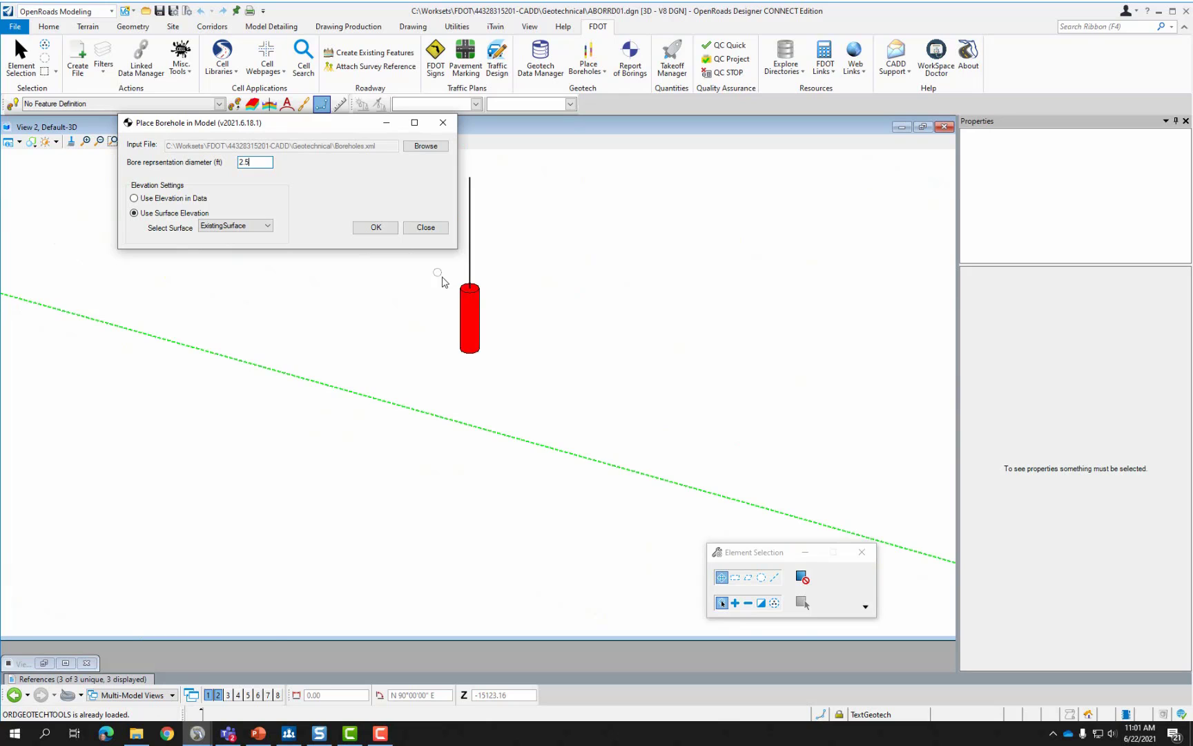
scroll(443, 279, down, 4)
scroll(646, 352, up, 3)
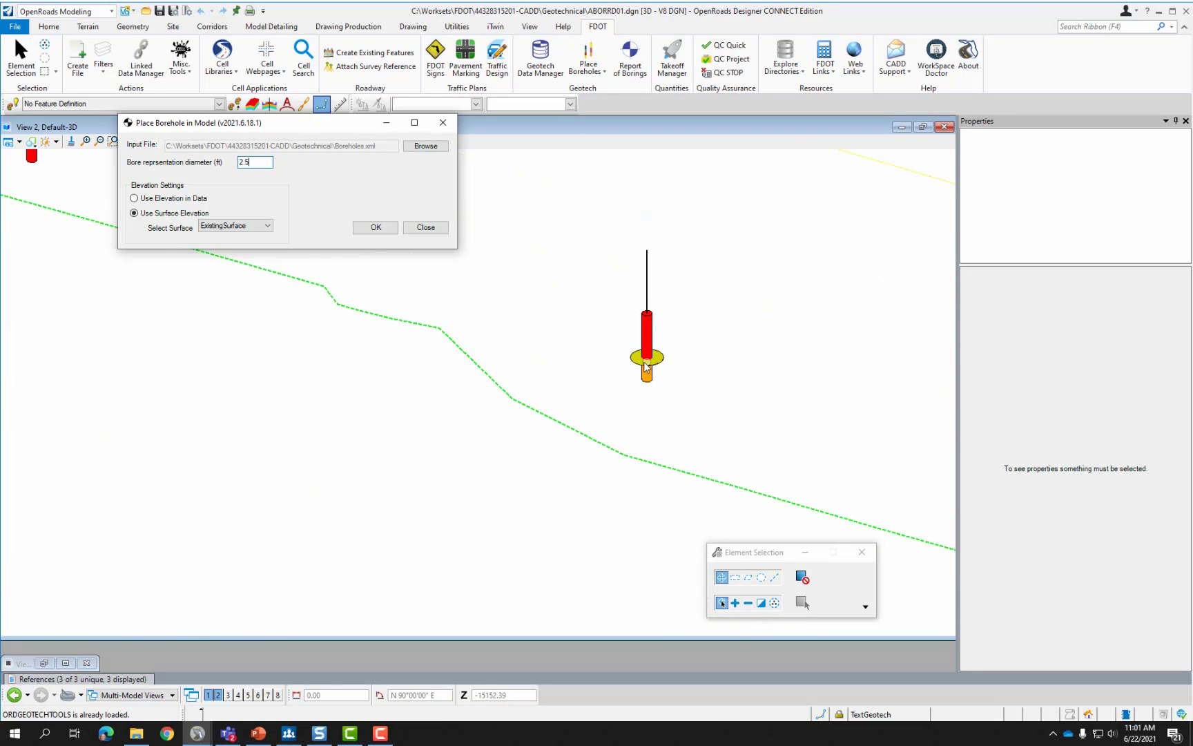
Close the borehole placement window and clear the selected borehole cylinder.
click(429, 228)
scroll(655, 367, up, 2)
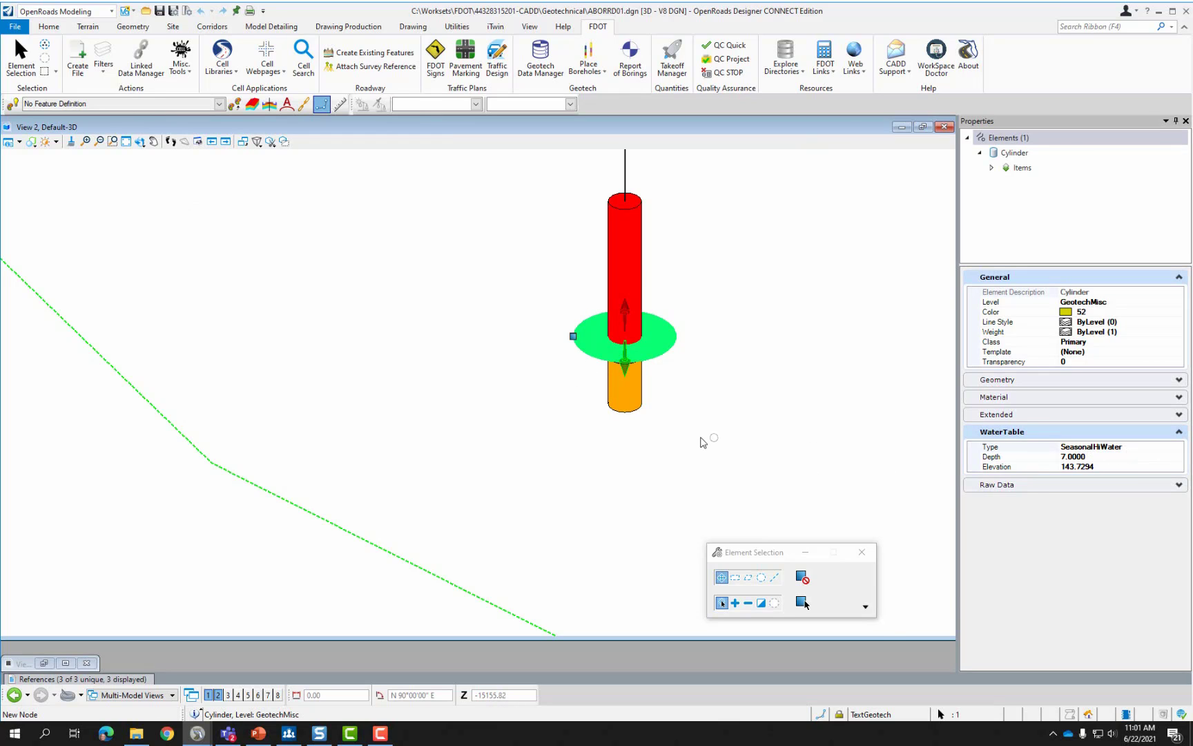
scroll(704, 442, down, 5)
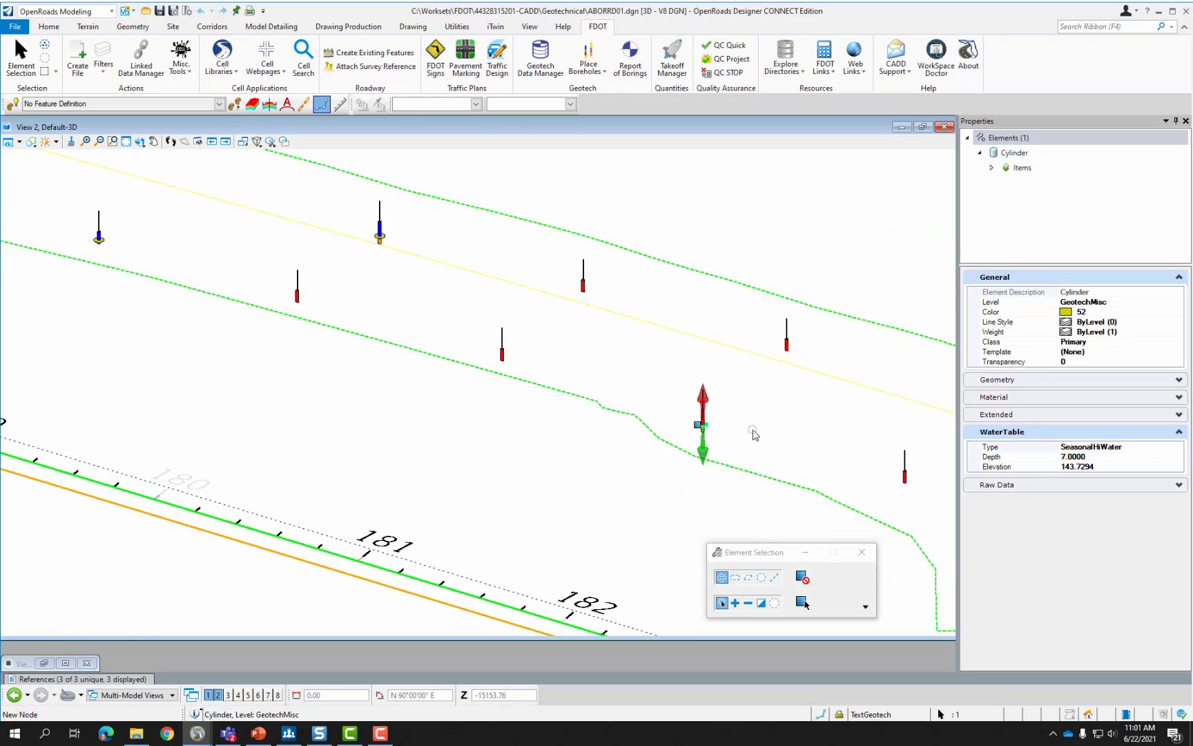
scroll(755, 434, down, 2)
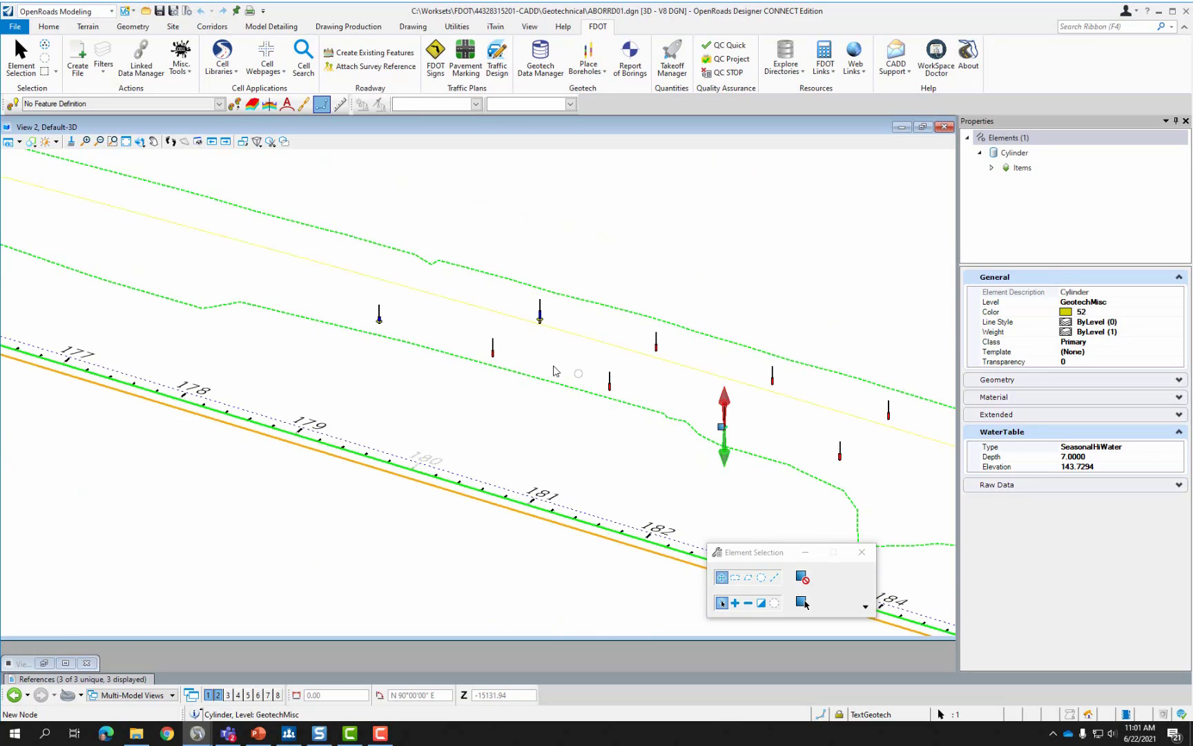
click(519, 399)
Zoom out along the alignment, then in on one borehole's stacked strata cylinders.
scroll(430, 310, down, 2)
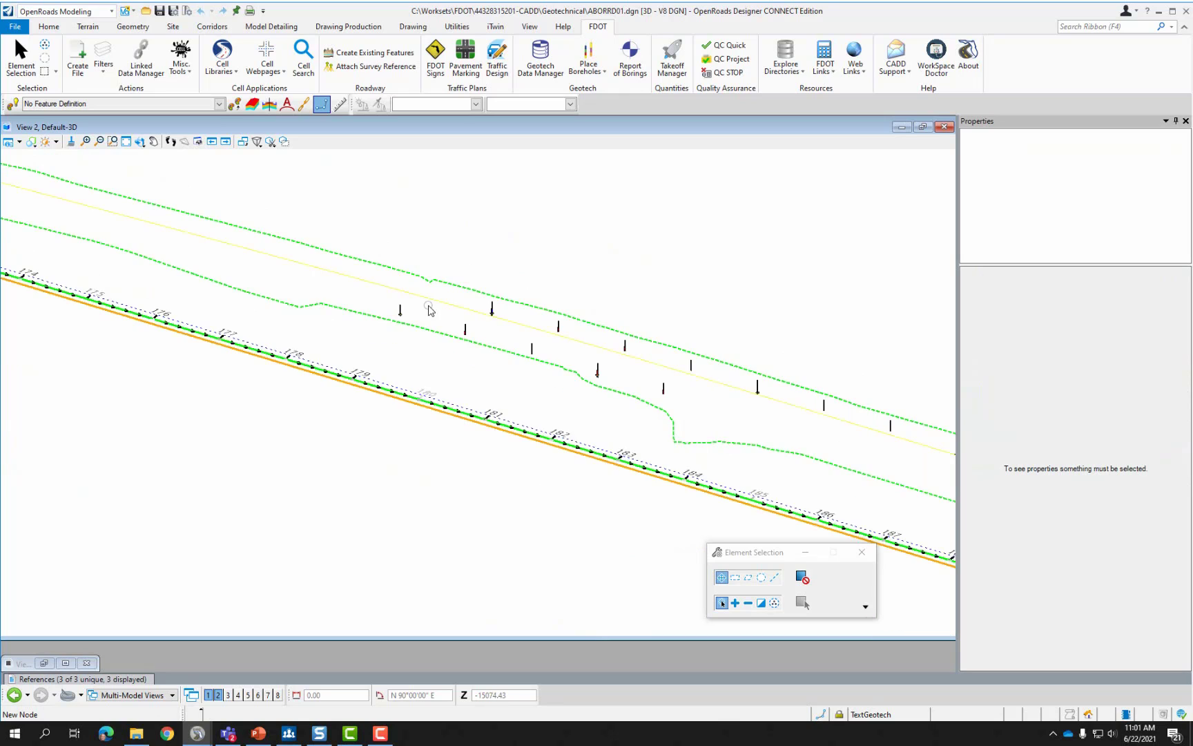
scroll(430, 309, down, 2)
scroll(851, 427, up, 2)
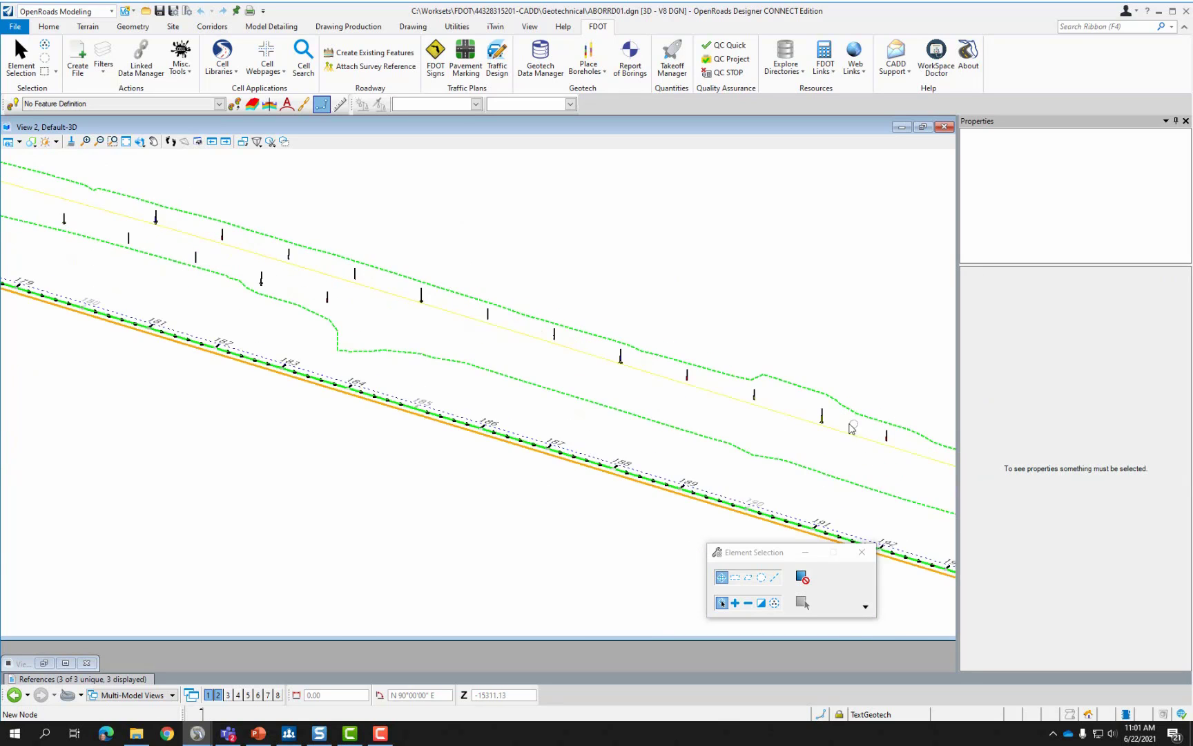
scroll(851, 427, up, 3)
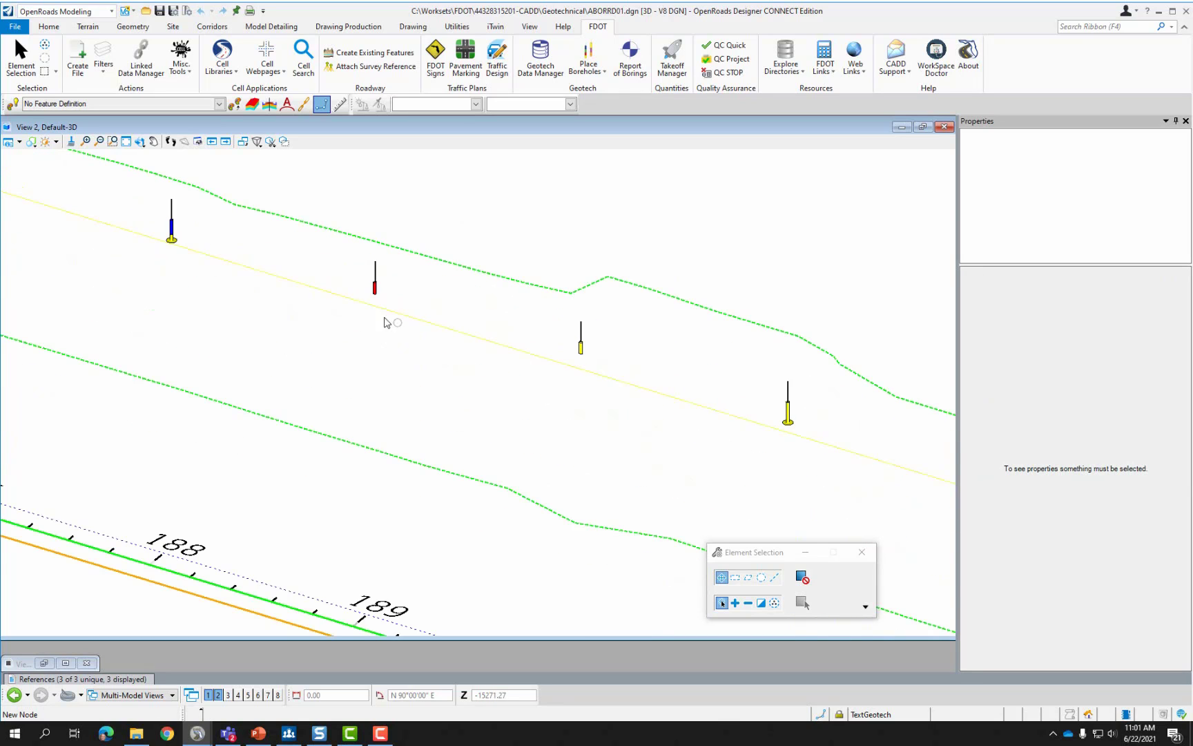
scroll(386, 321, down, 3)
scroll(590, 375, up, 4)
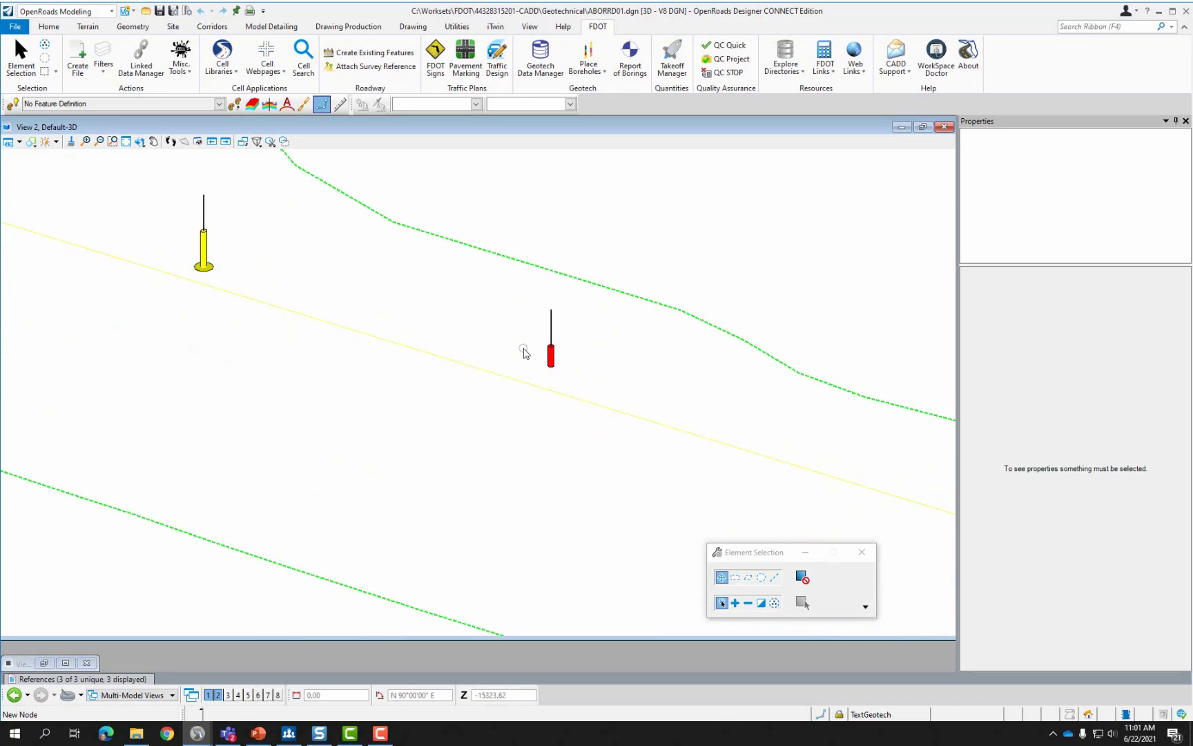
scroll(401, 310, down, 5)
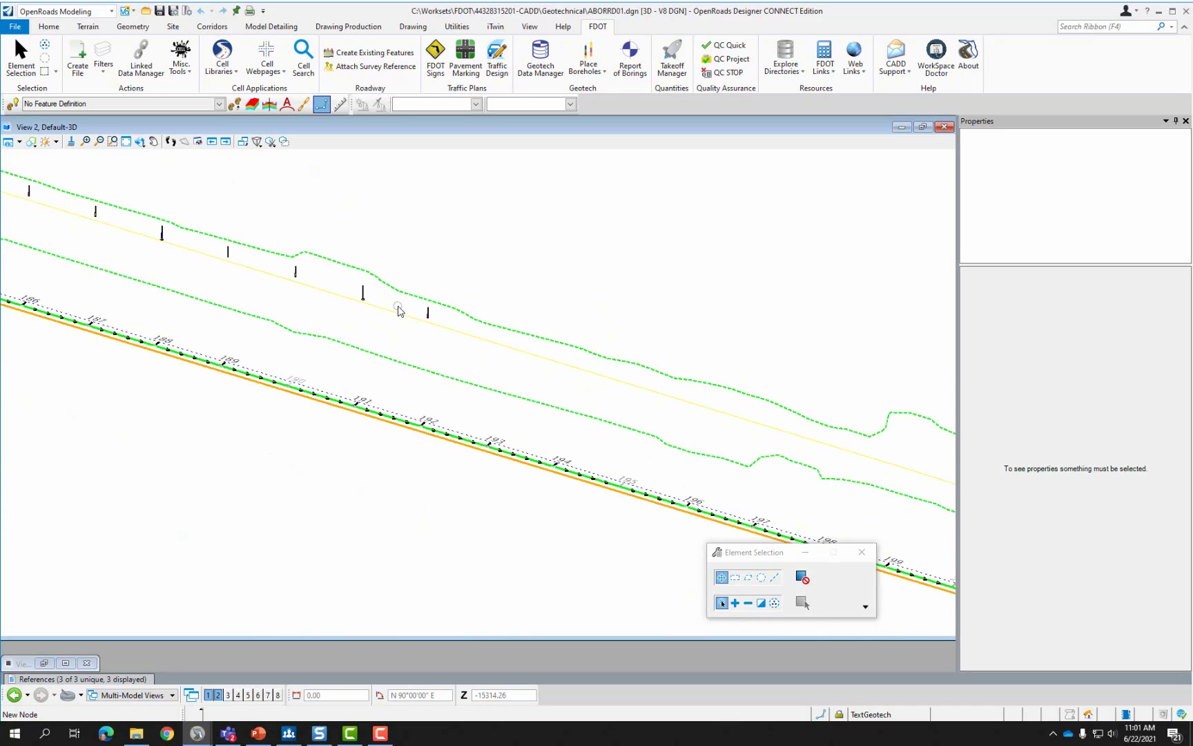
scroll(399, 311, down, 4)
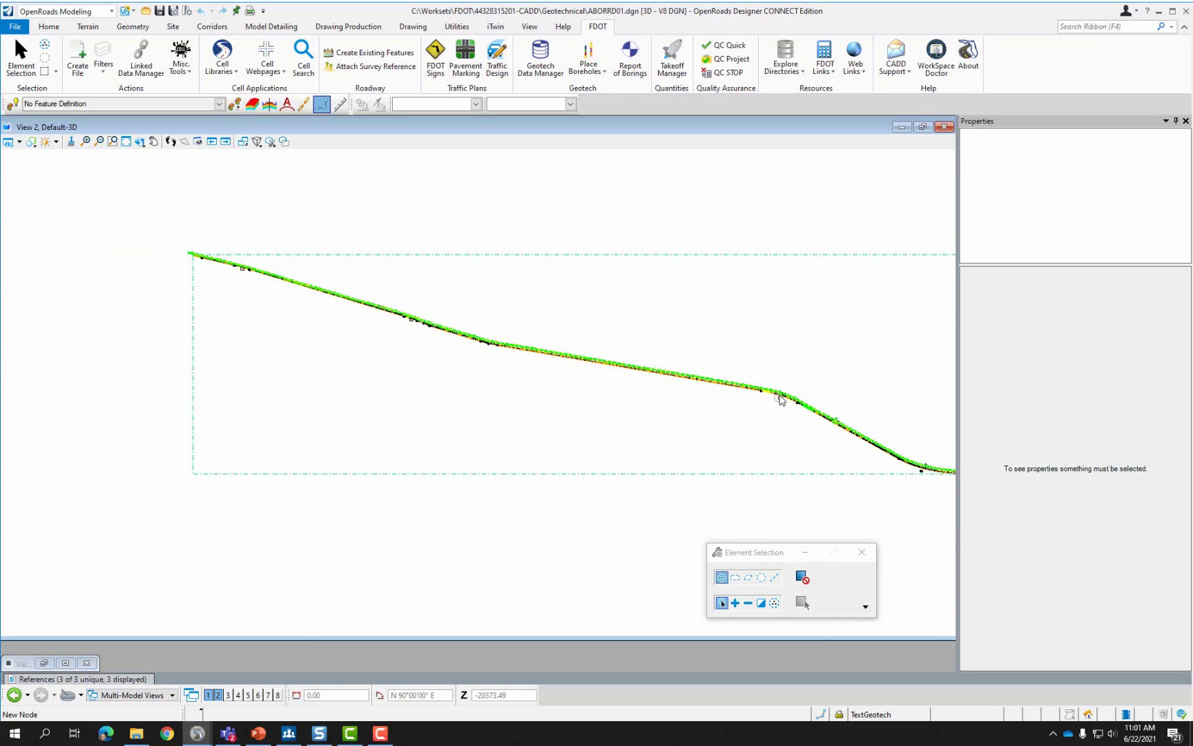
scroll(781, 399, up, 5)
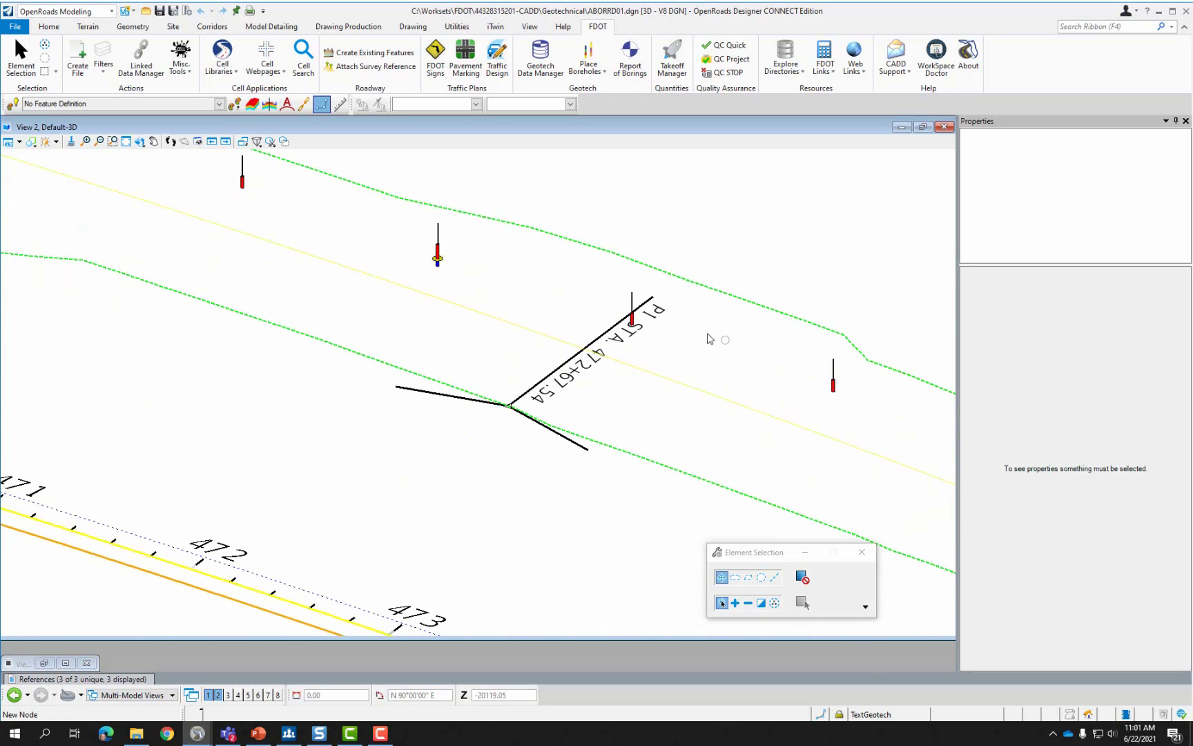
scroll(386, 299, down, 5)
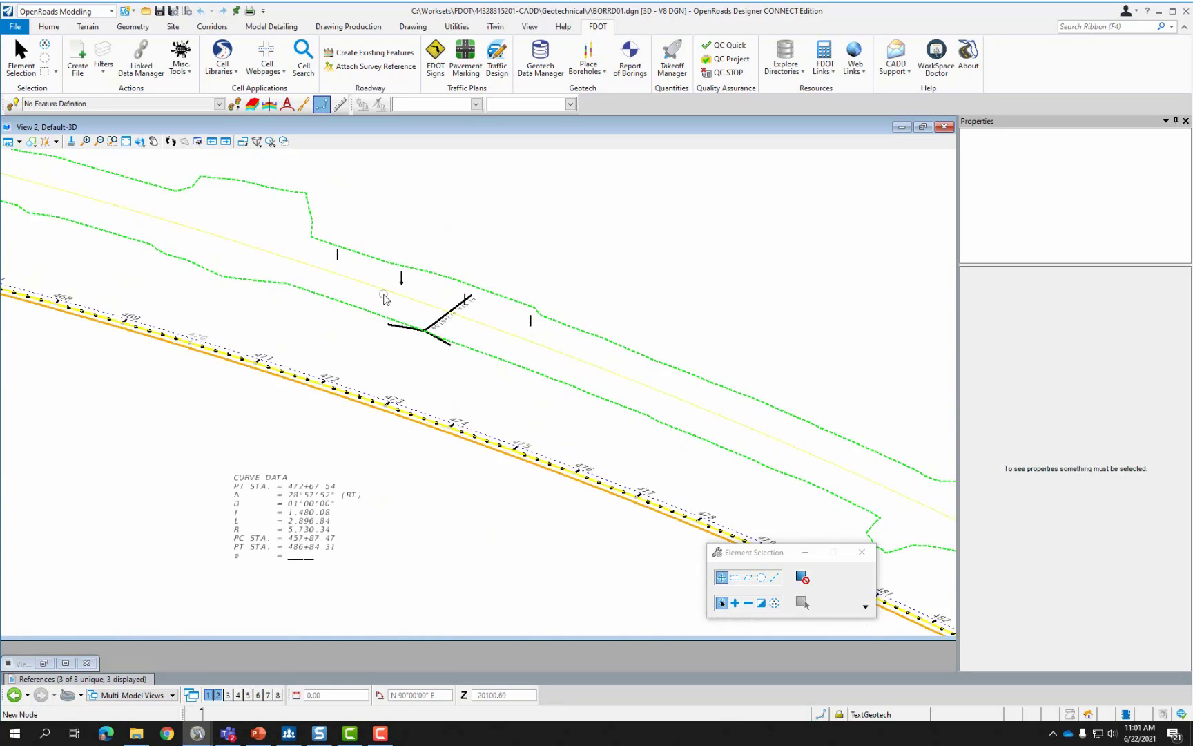
scroll(663, 449, up, 5)
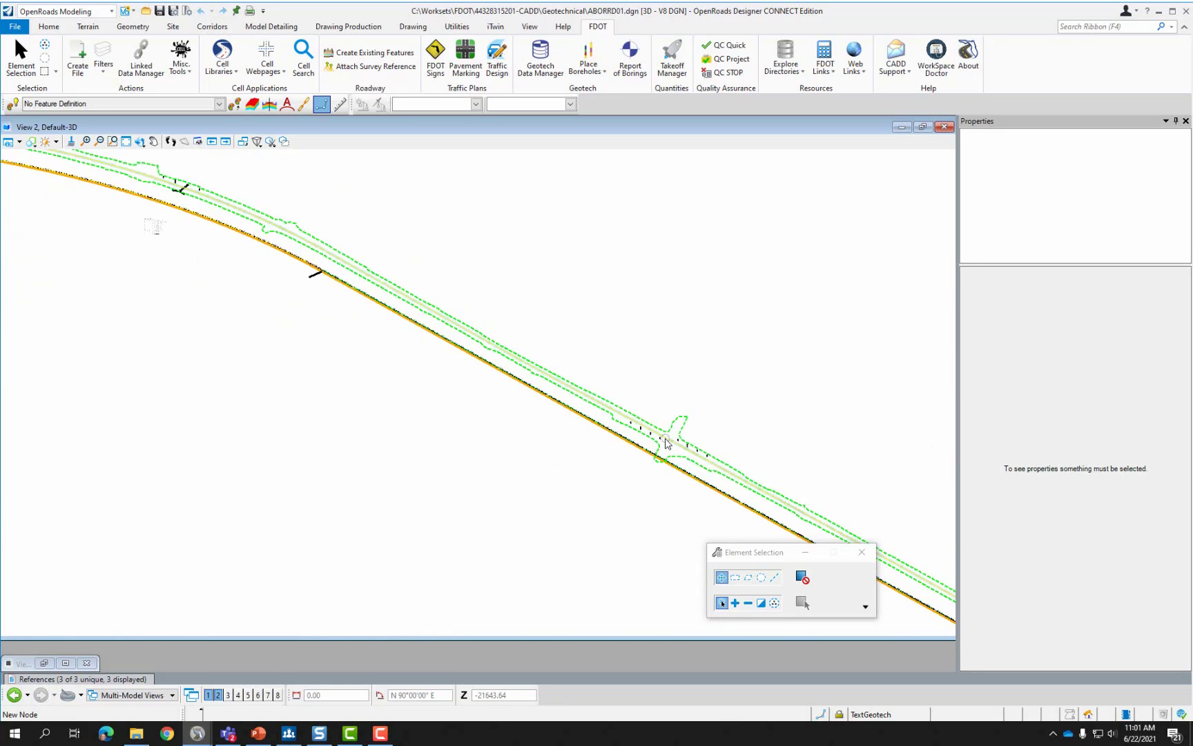
scroll(537, 418, down, 4)
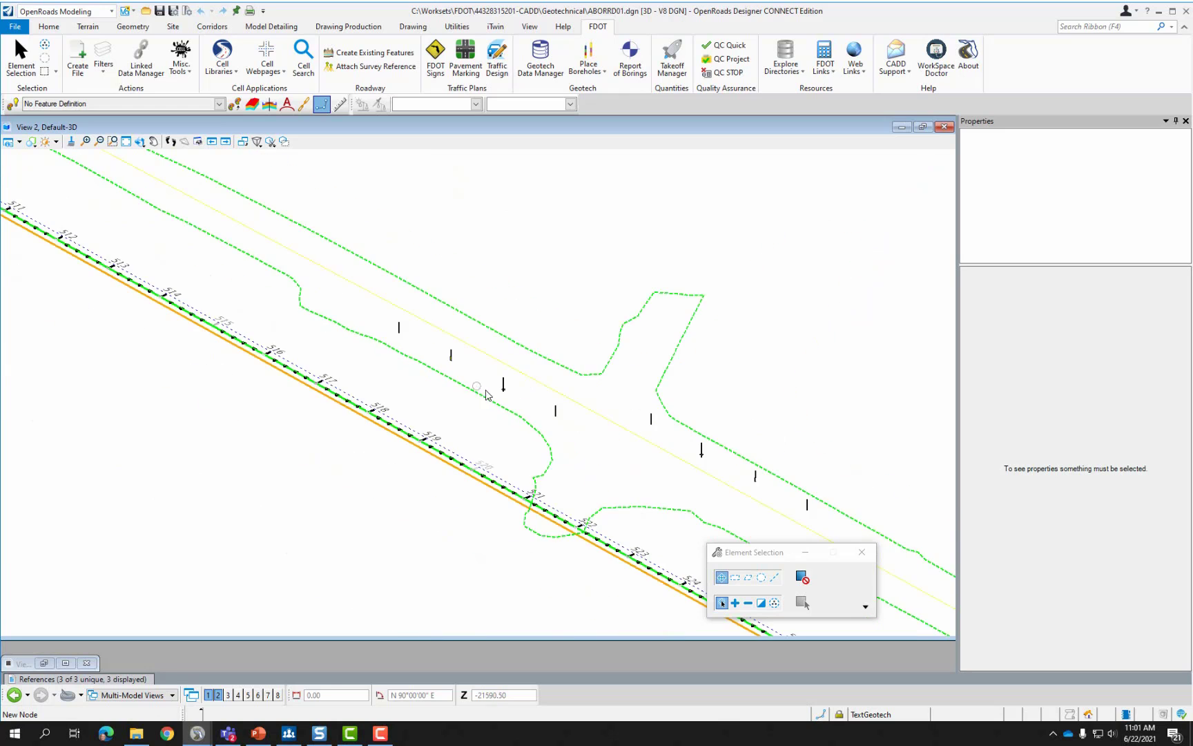
scroll(725, 477, up, 6)
scroll(477, 331, down, 7)
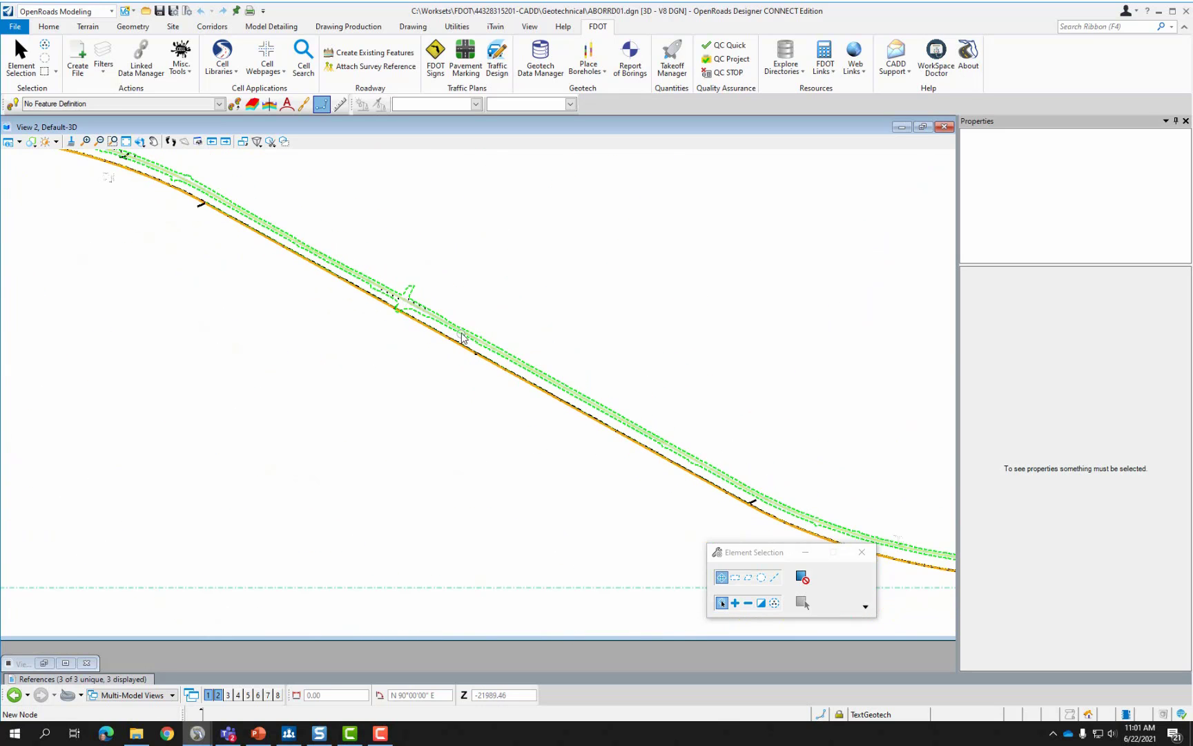
scroll(459, 331, down, 4)
scroll(720, 462, up, 4)
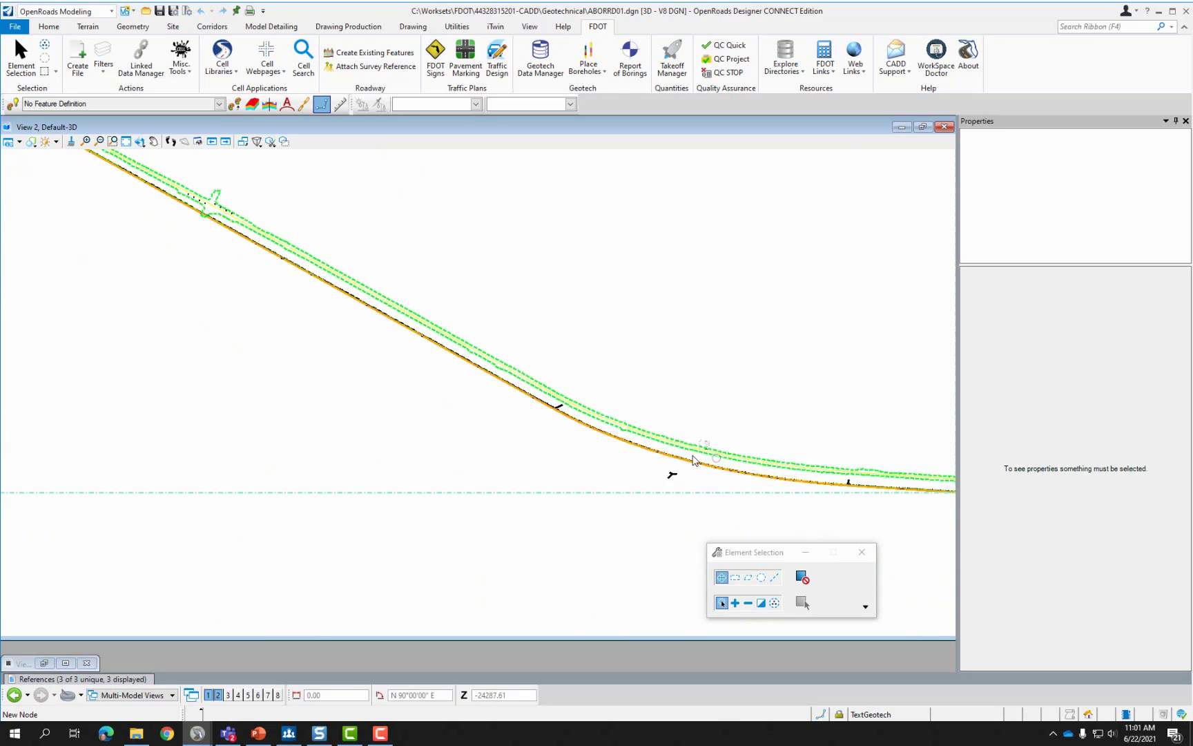
scroll(825, 443, down, 2)
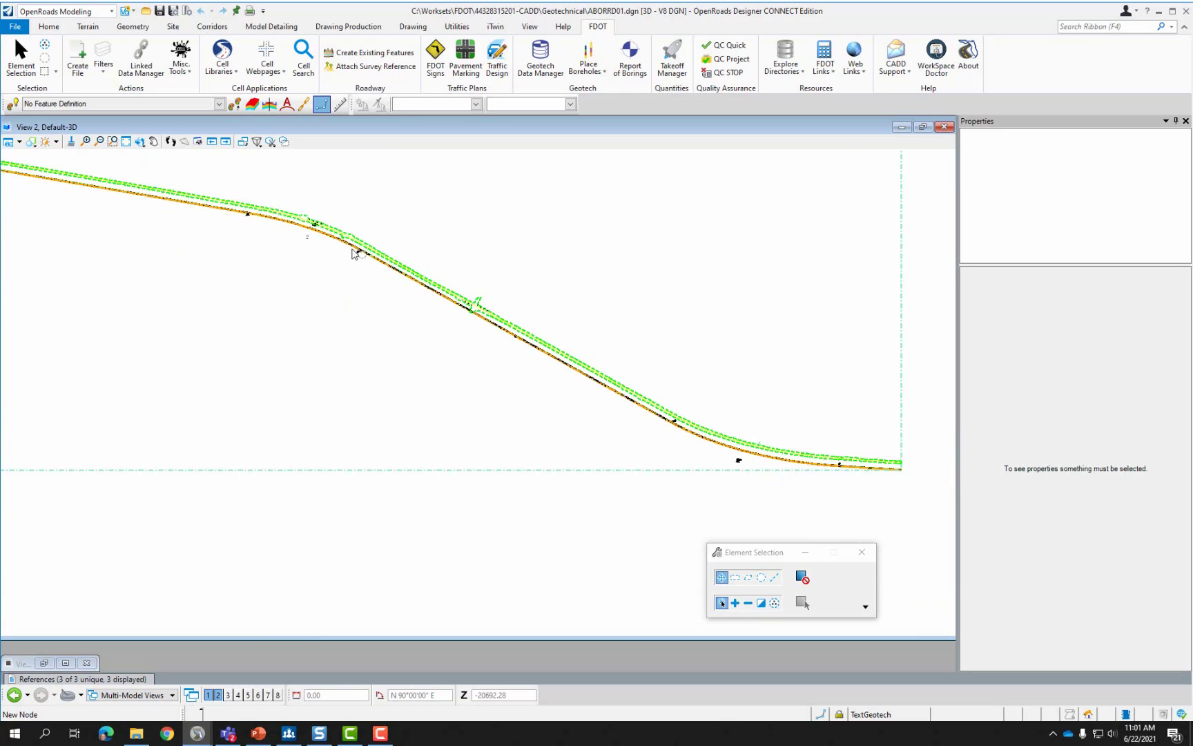
scroll(354, 253, up, 6)
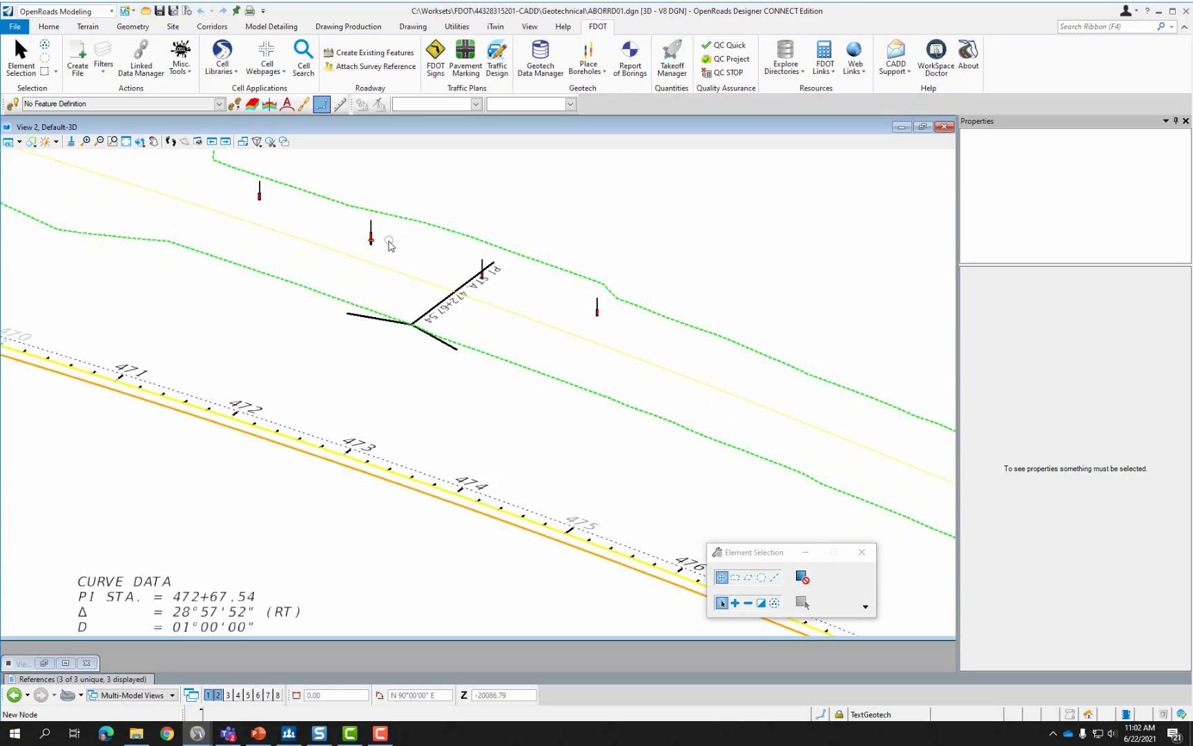
scroll(376, 241, up, 5)
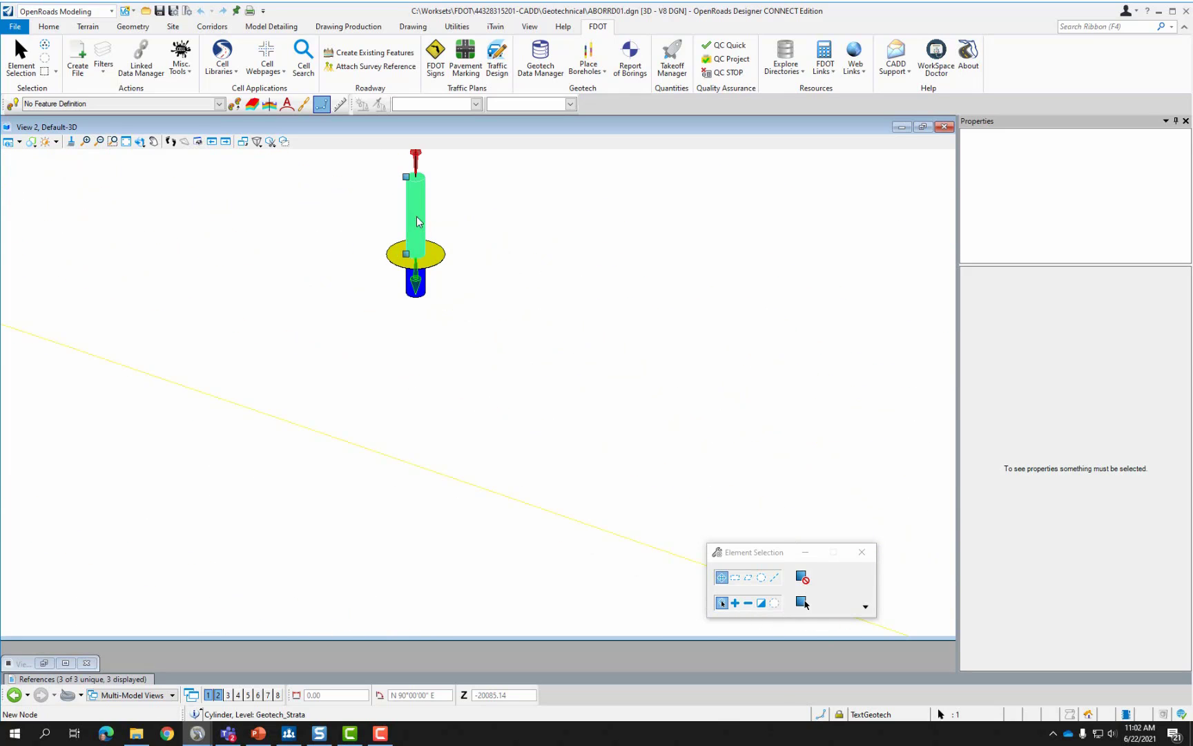
Review the upper cylinder's stratum, AASHTO class and description, then select the lower cylinder (stratum 3, A-2-4).
click(417, 220)
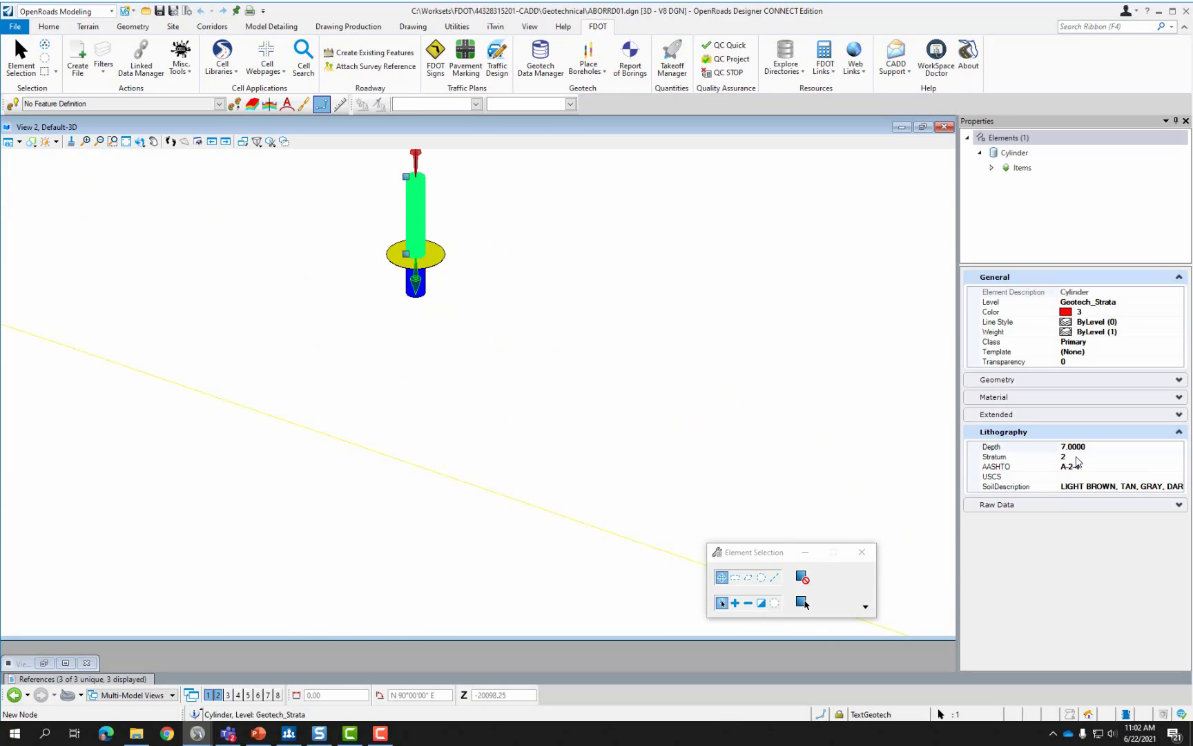
click(1075, 457)
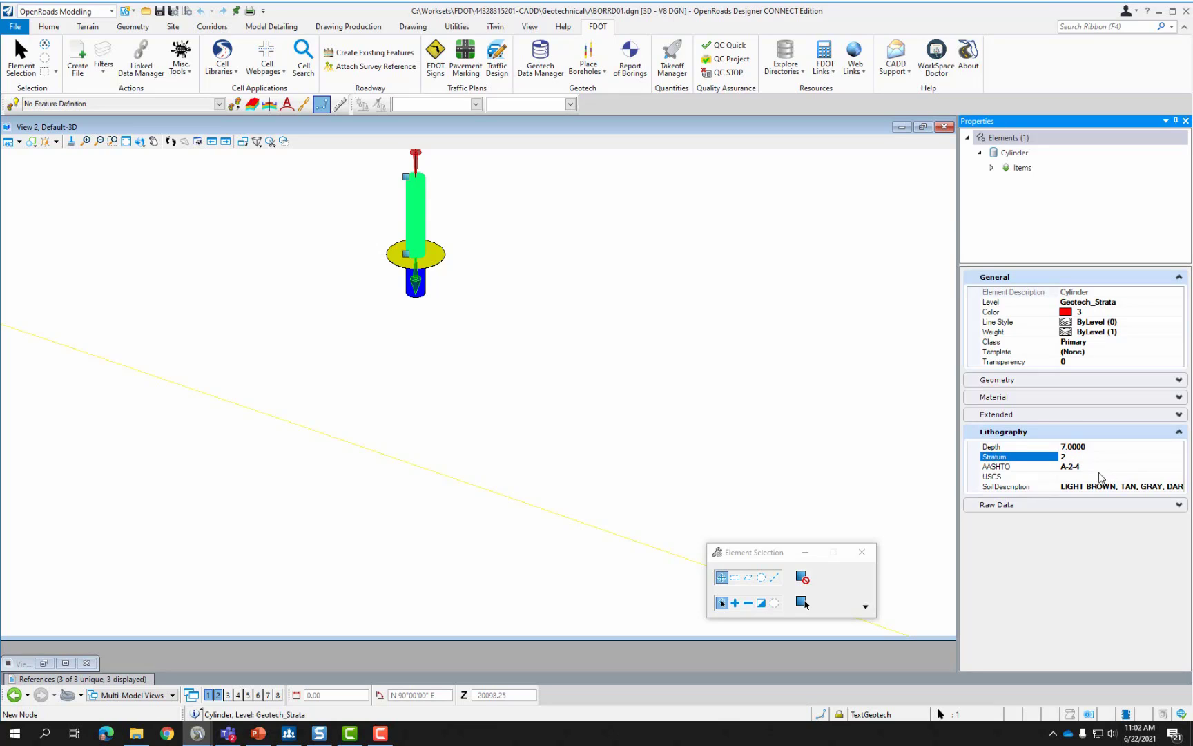
click(1098, 466)
click(1119, 486)
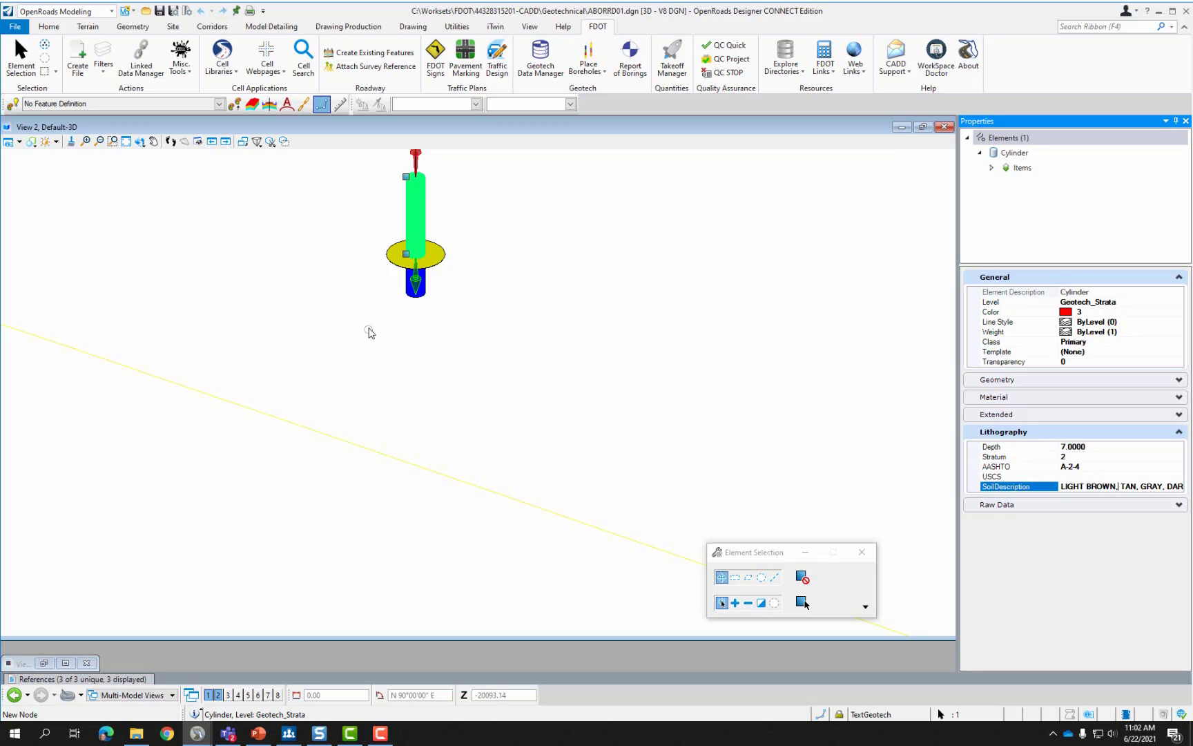
click(369, 329)
click(415, 282)
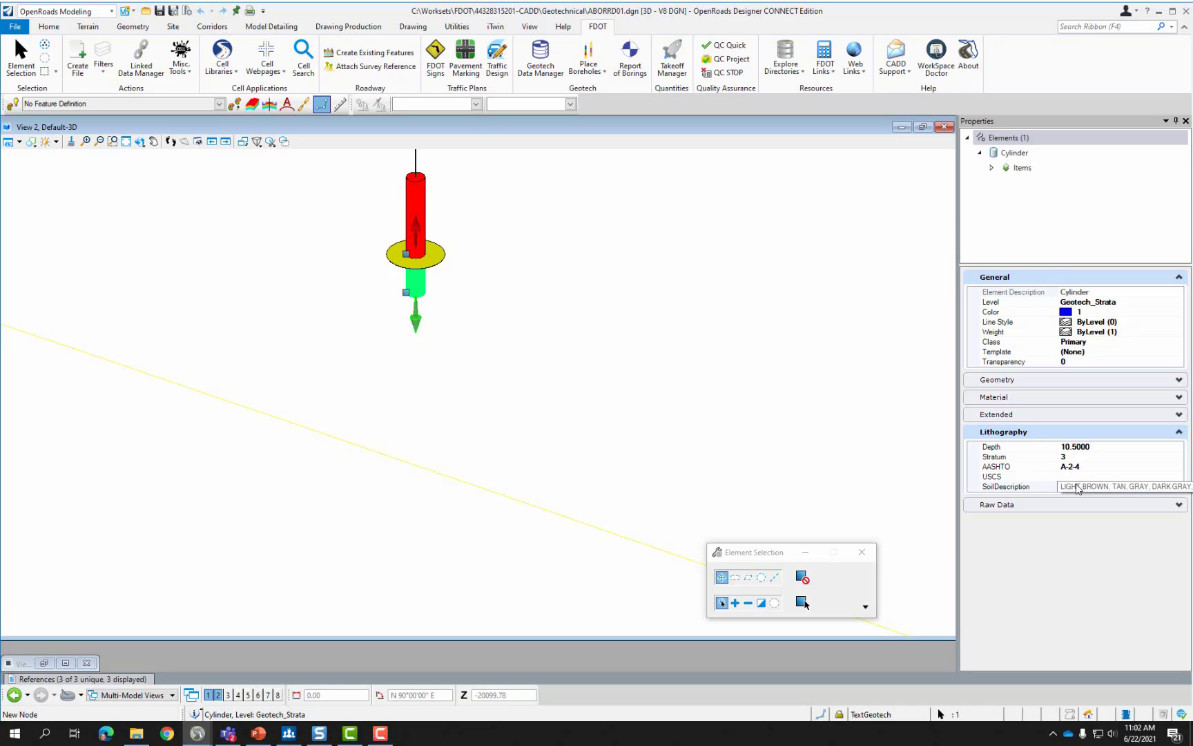
Zoom out to survey the alignment and clear the cylinder selection.
scroll(592, 416, down, 3)
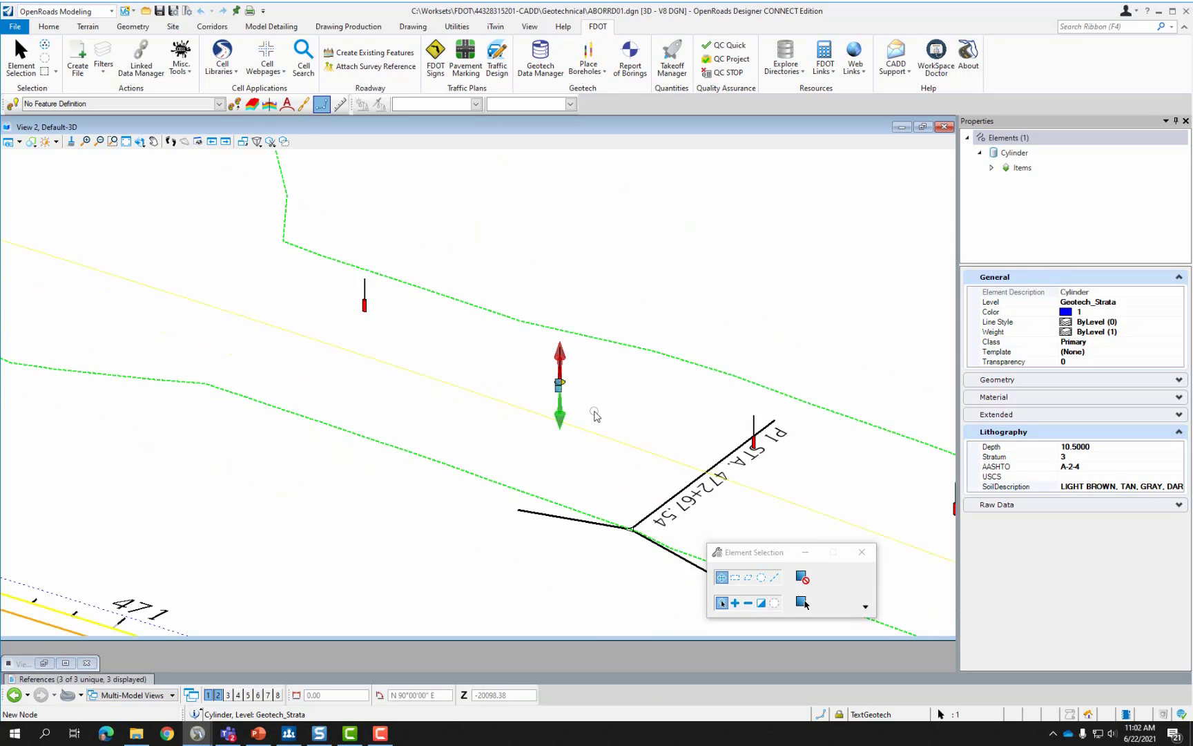
scroll(677, 394, down, 5)
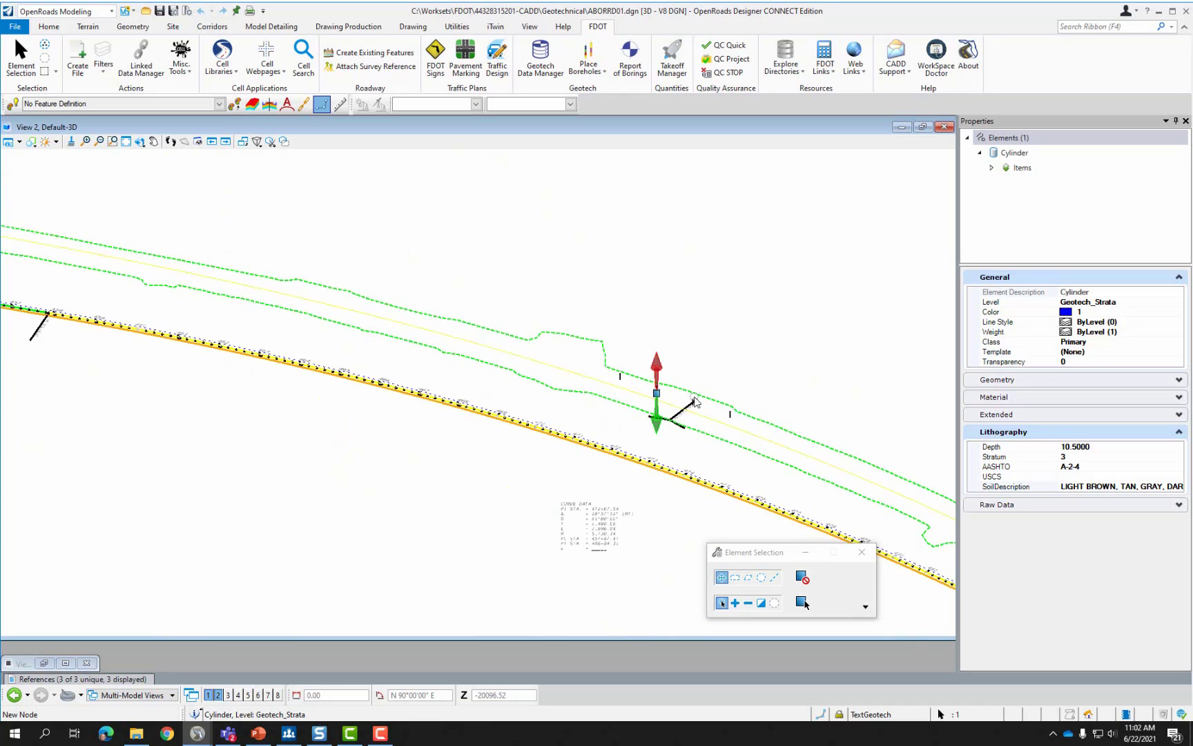
scroll(694, 399, down, 3)
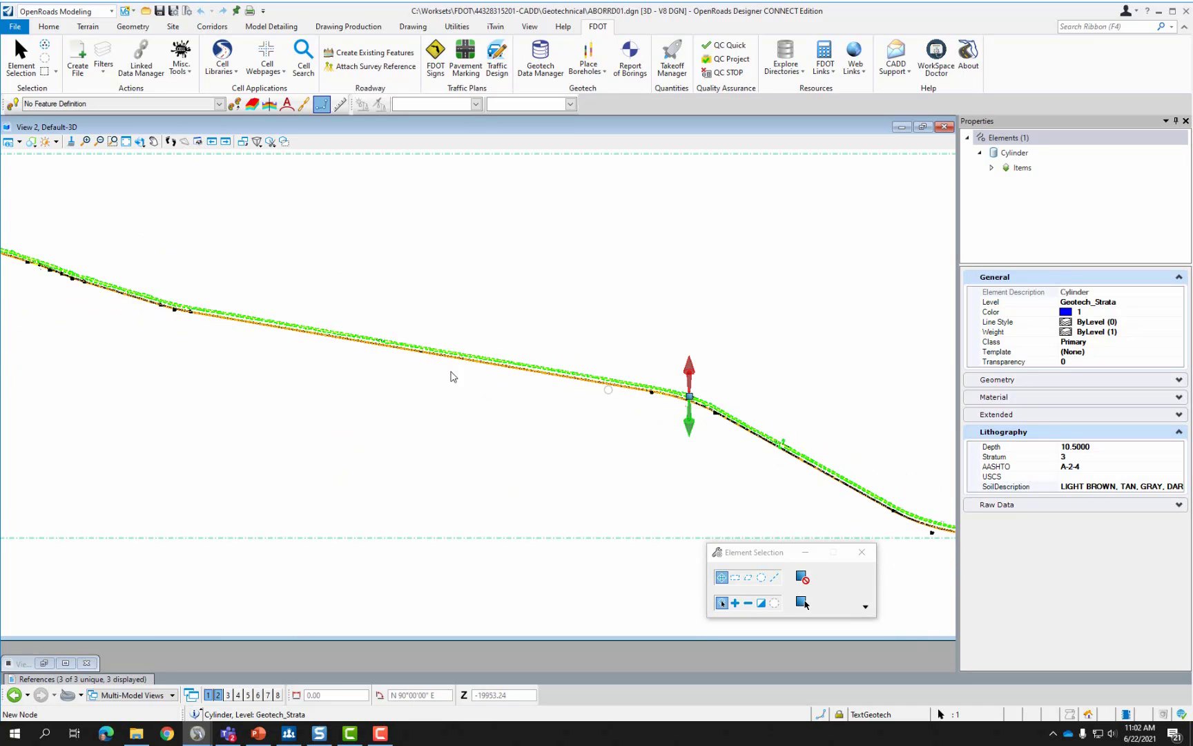
scroll(51, 282, up, 4)
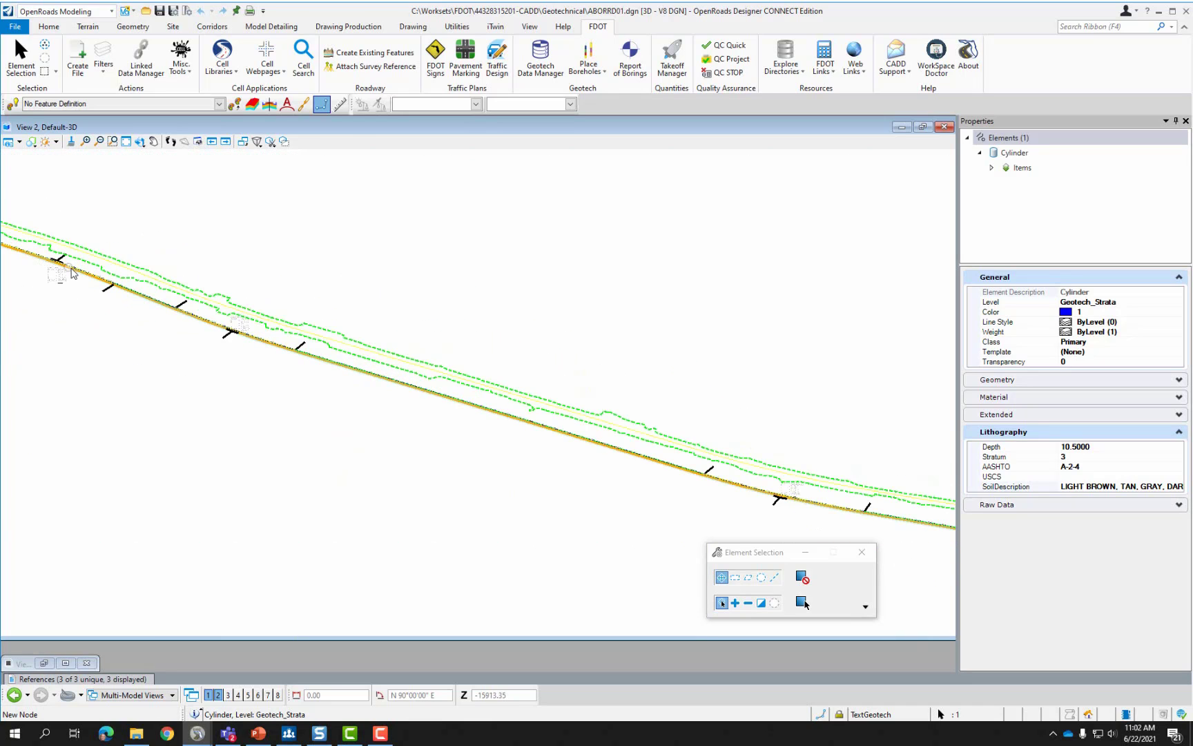
scroll(73, 274, down, 2)
scroll(586, 398, down, 4)
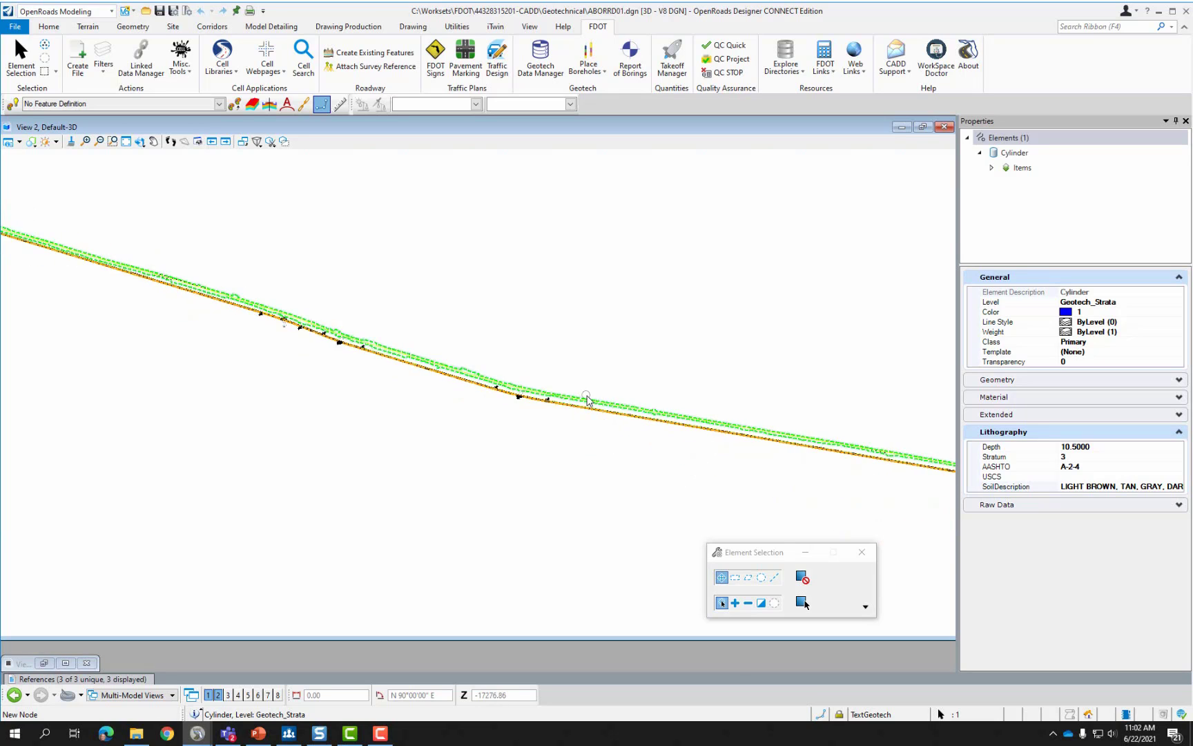
scroll(308, 321, up, 3)
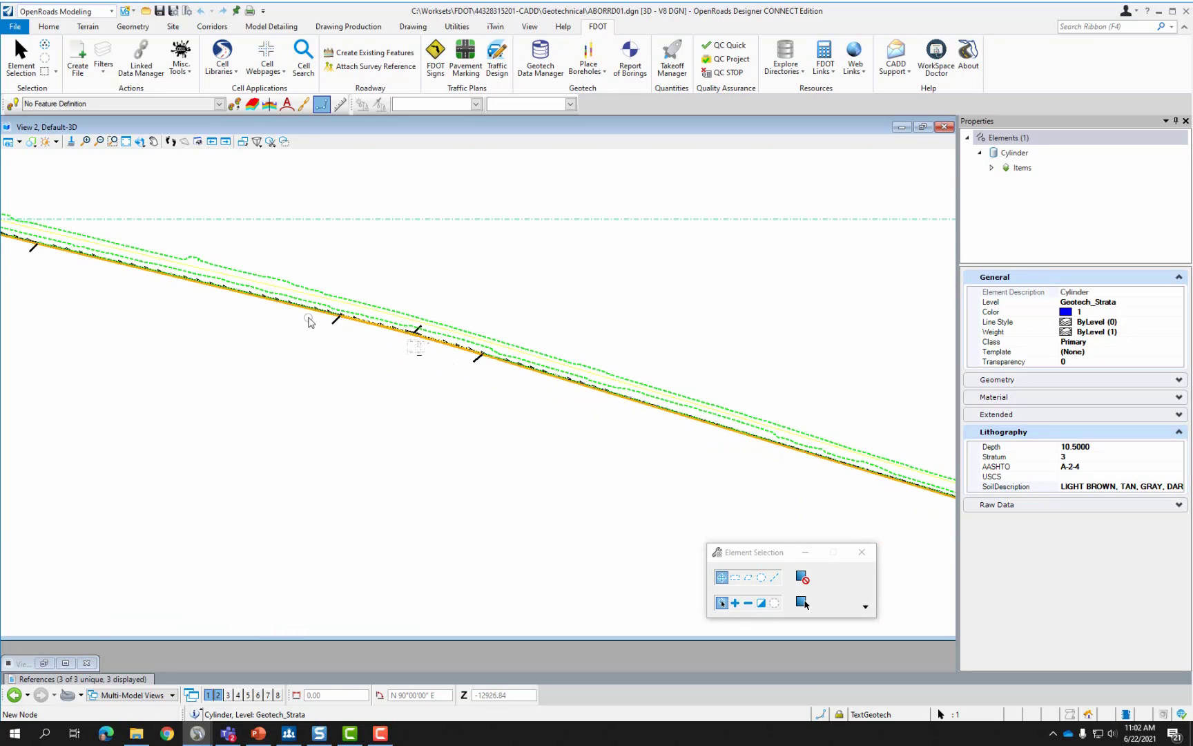
scroll(408, 331, up, 2)
scroll(609, 395, down, 2)
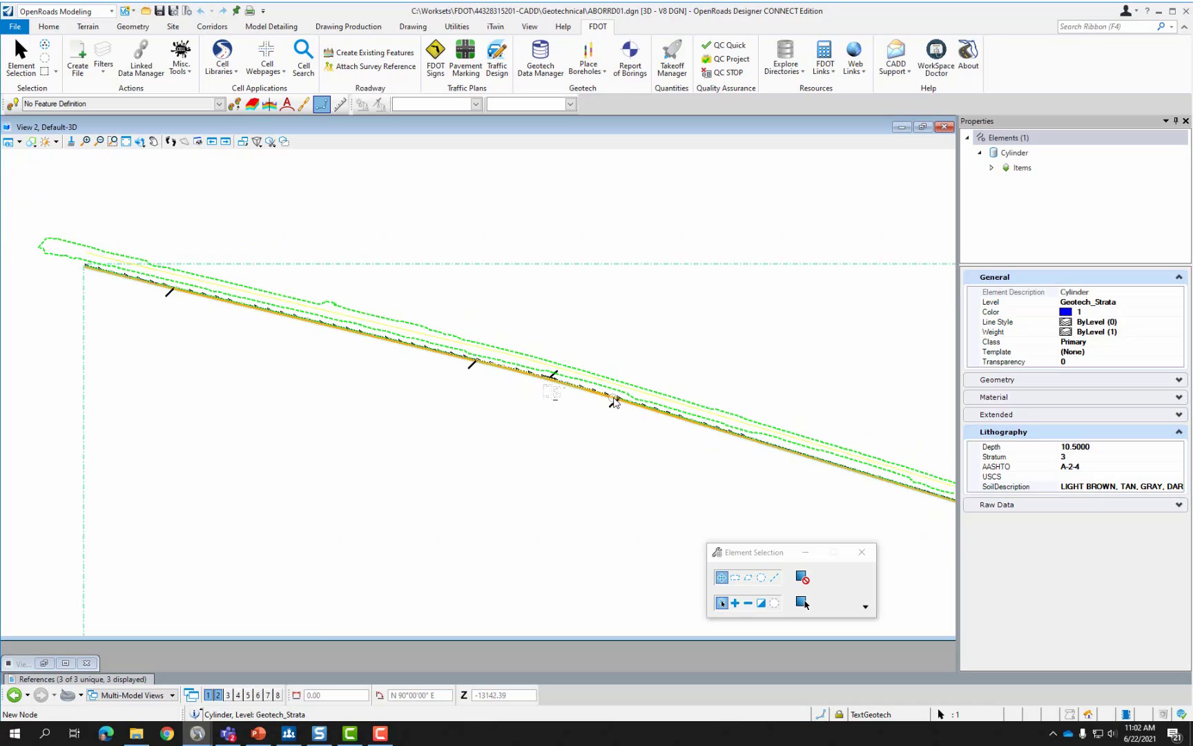
click(217, 353)
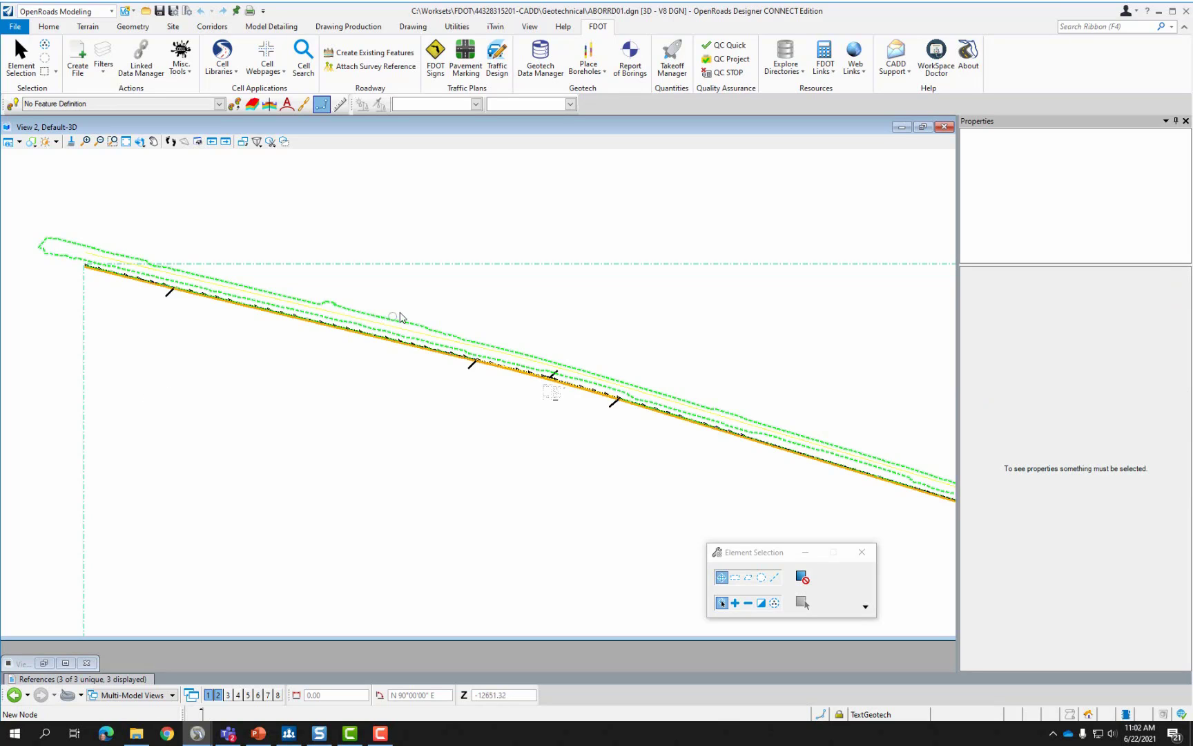
Zoom back in on the row of boreholes near stations 180–181.
mouse_move(362, 339)
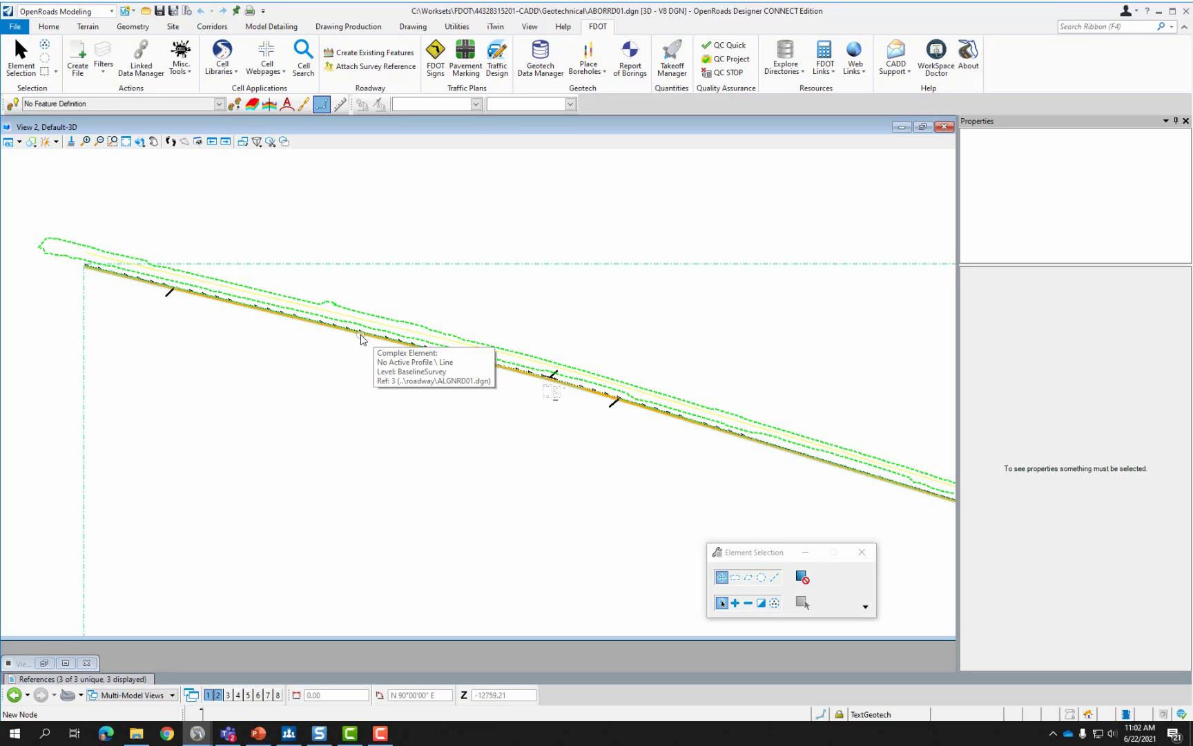
scroll(334, 345, down, 2)
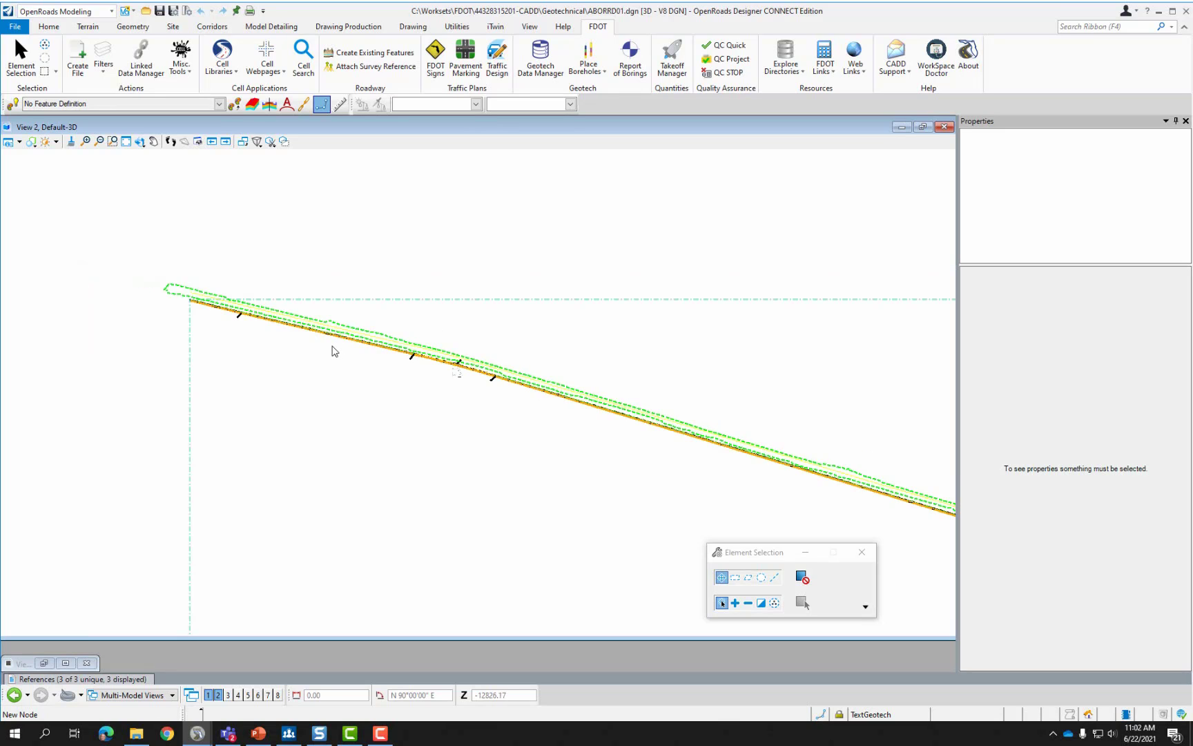
scroll(187, 290, down, 2)
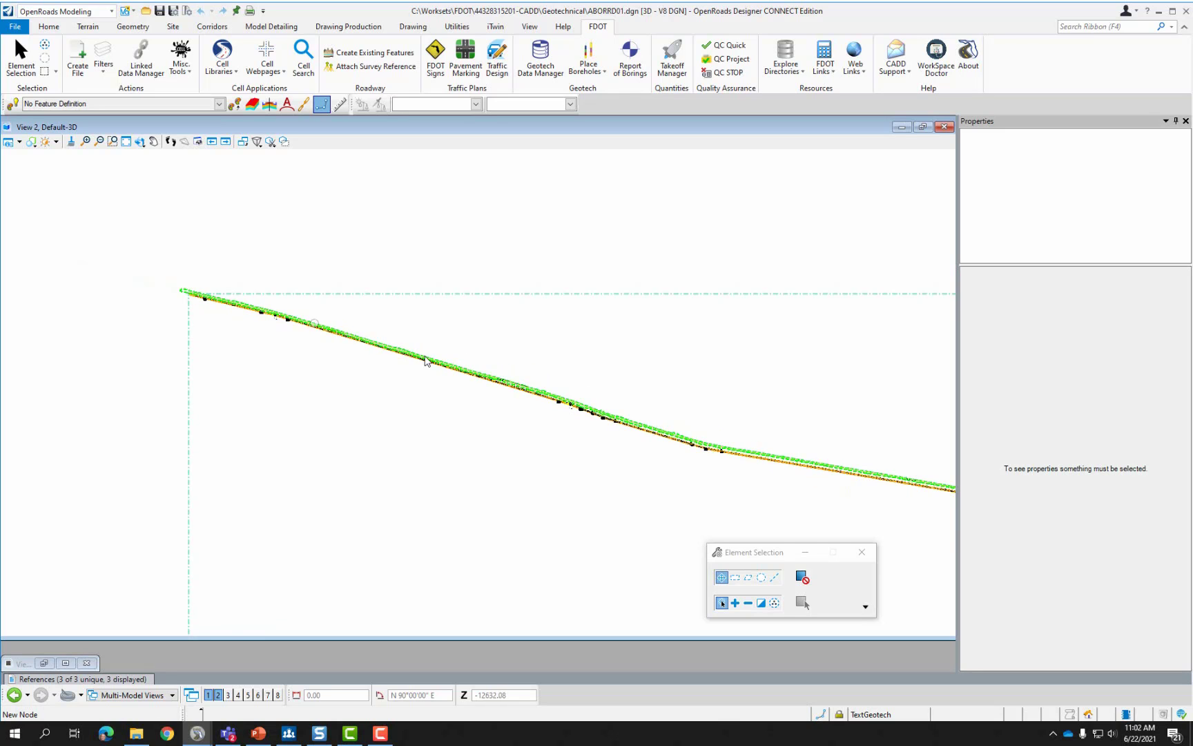
scroll(573, 404, up, 1)
scroll(571, 407, up, 1)
scroll(178, 266, up, 5)
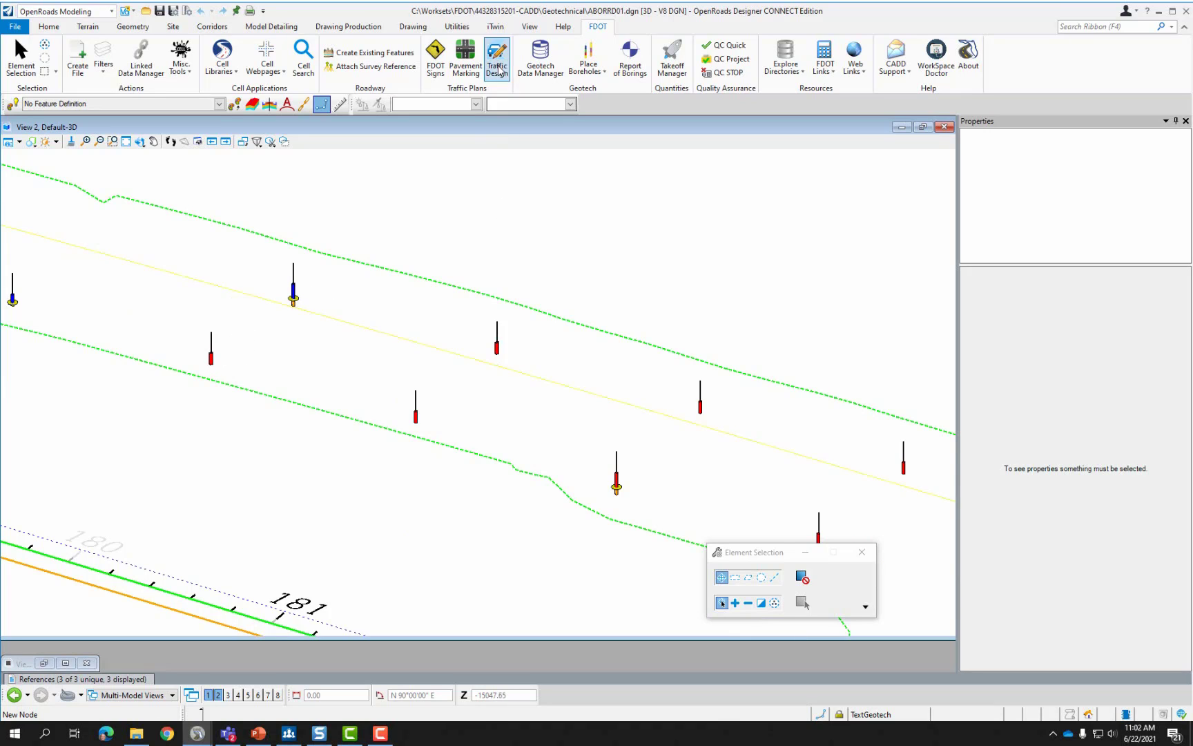
Start a Civil Cross Section named boundary on the CL1 alignment from Drawing Production.
click(359, 28)
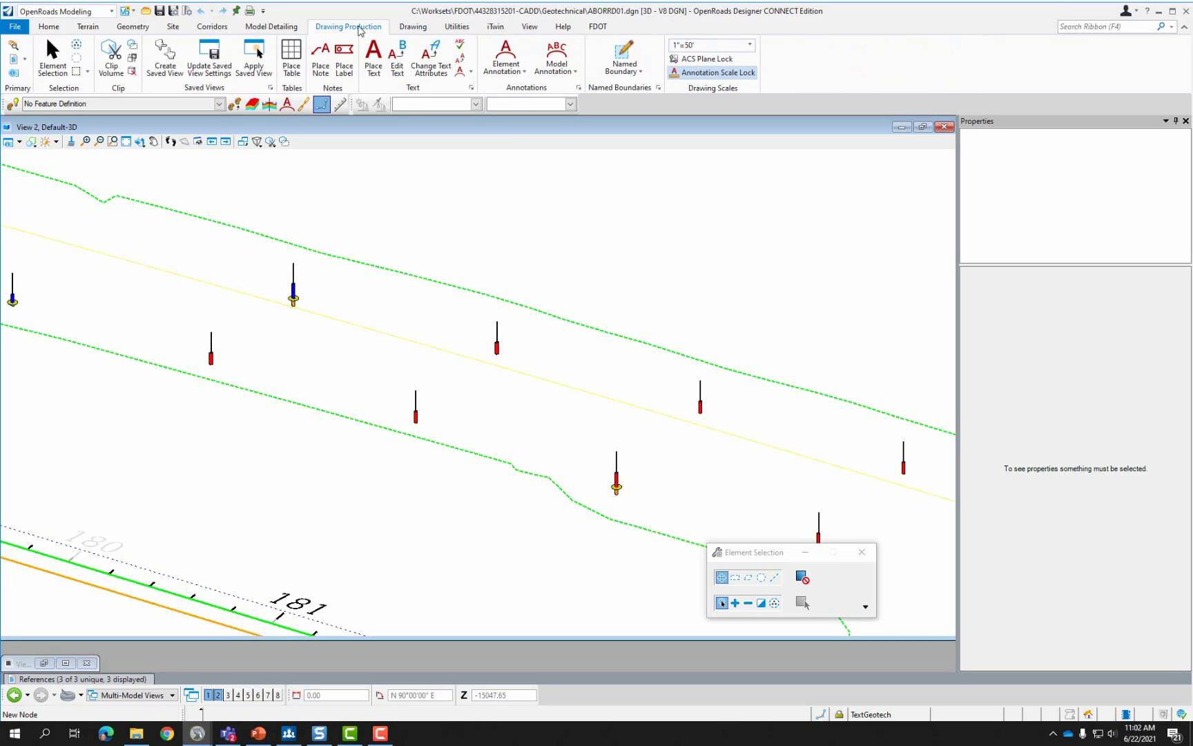
click(640, 73)
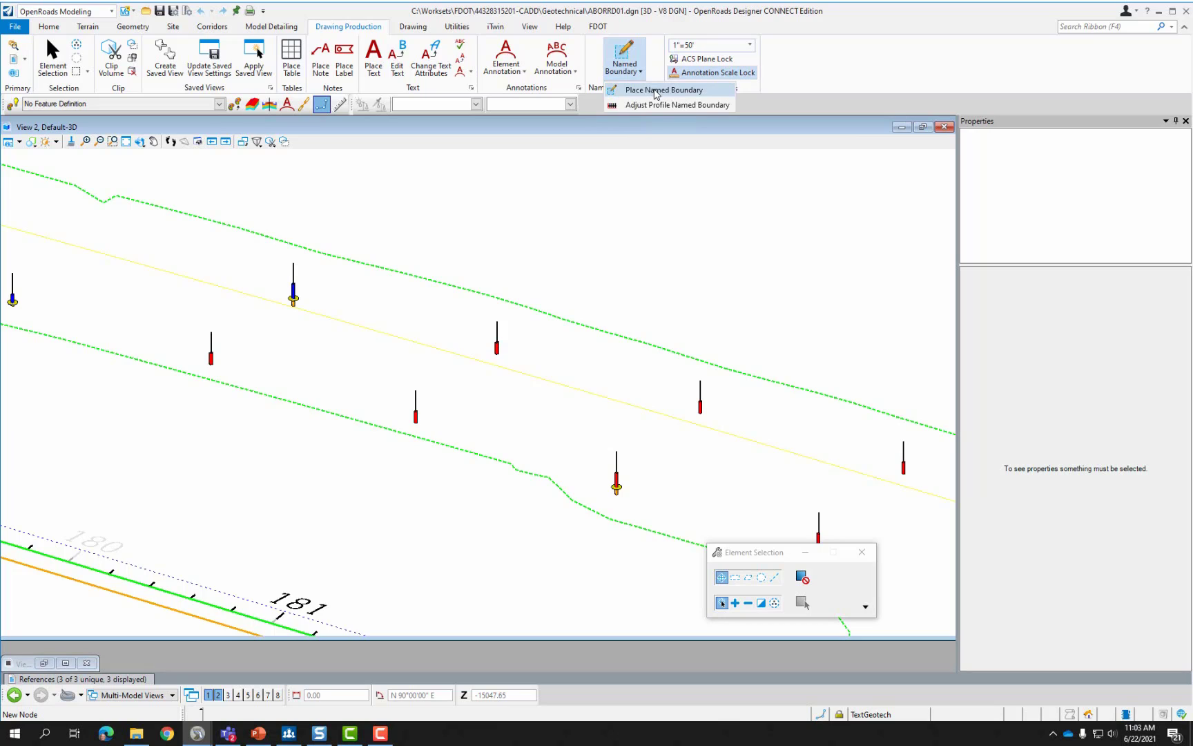
click(654, 91)
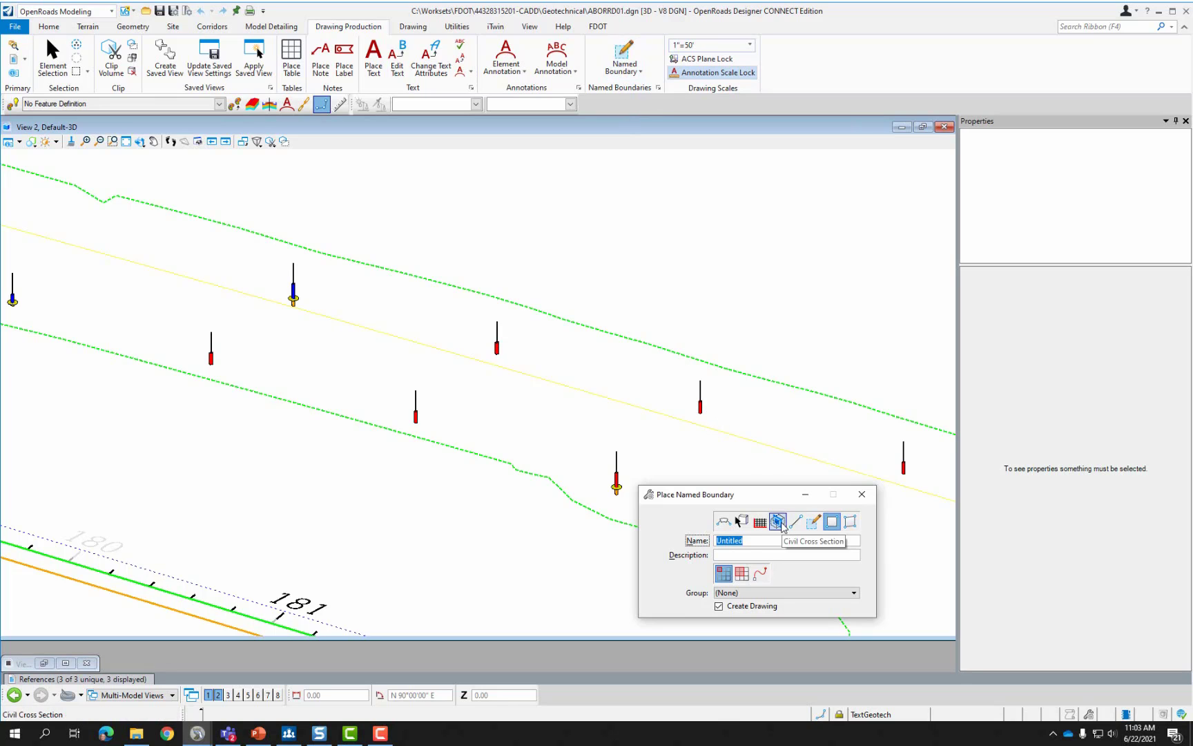
click(777, 522)
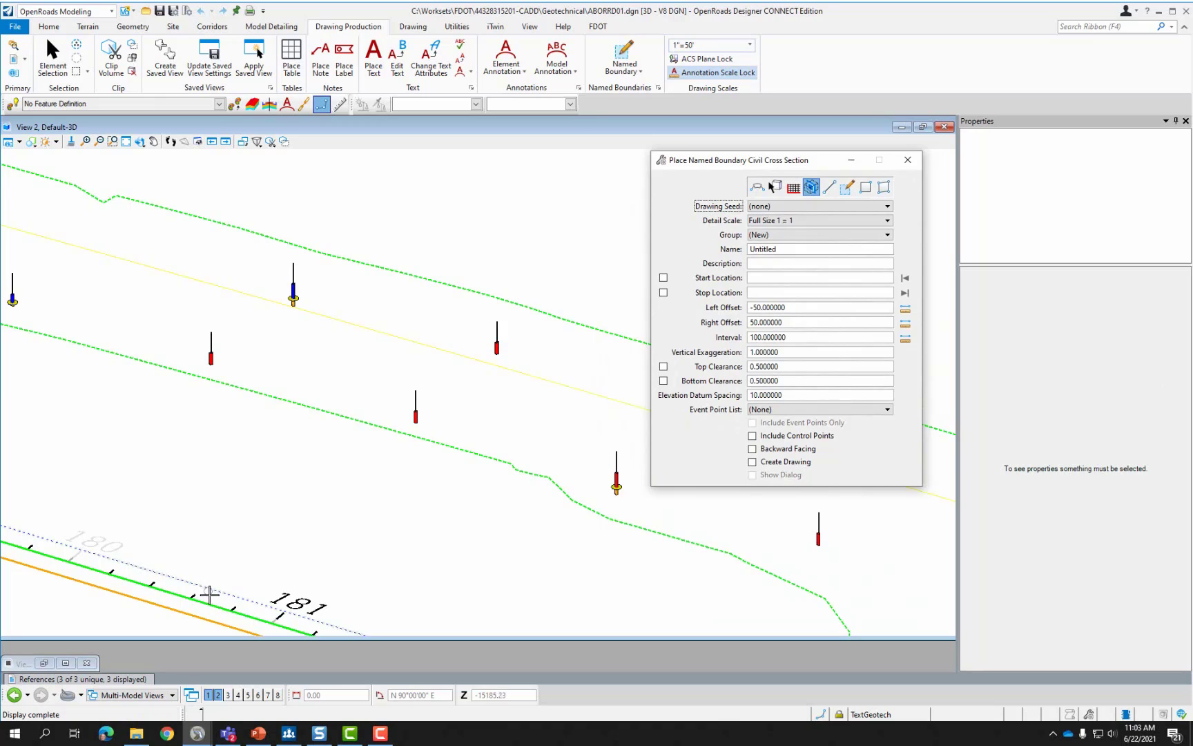
click(207, 603)
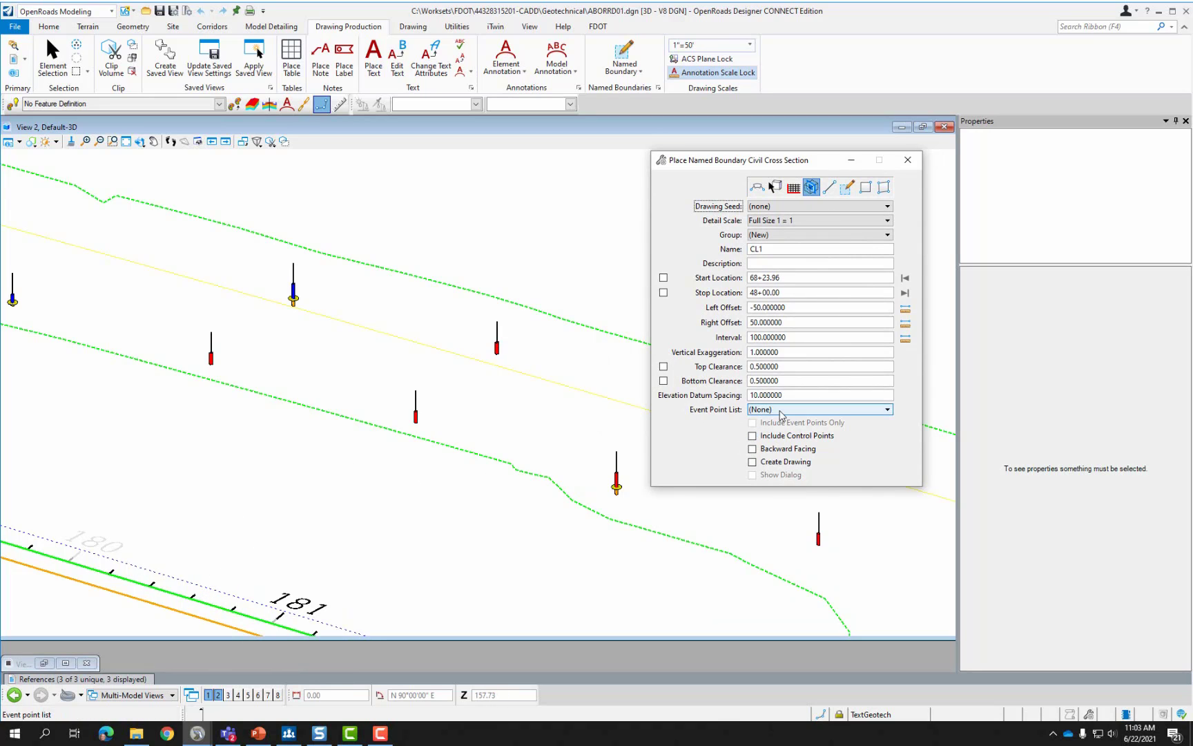
Set the Event Point List to Geotech, event points only, with Create Drawing enabled.
click(780, 410)
click(781, 411)
click(767, 410)
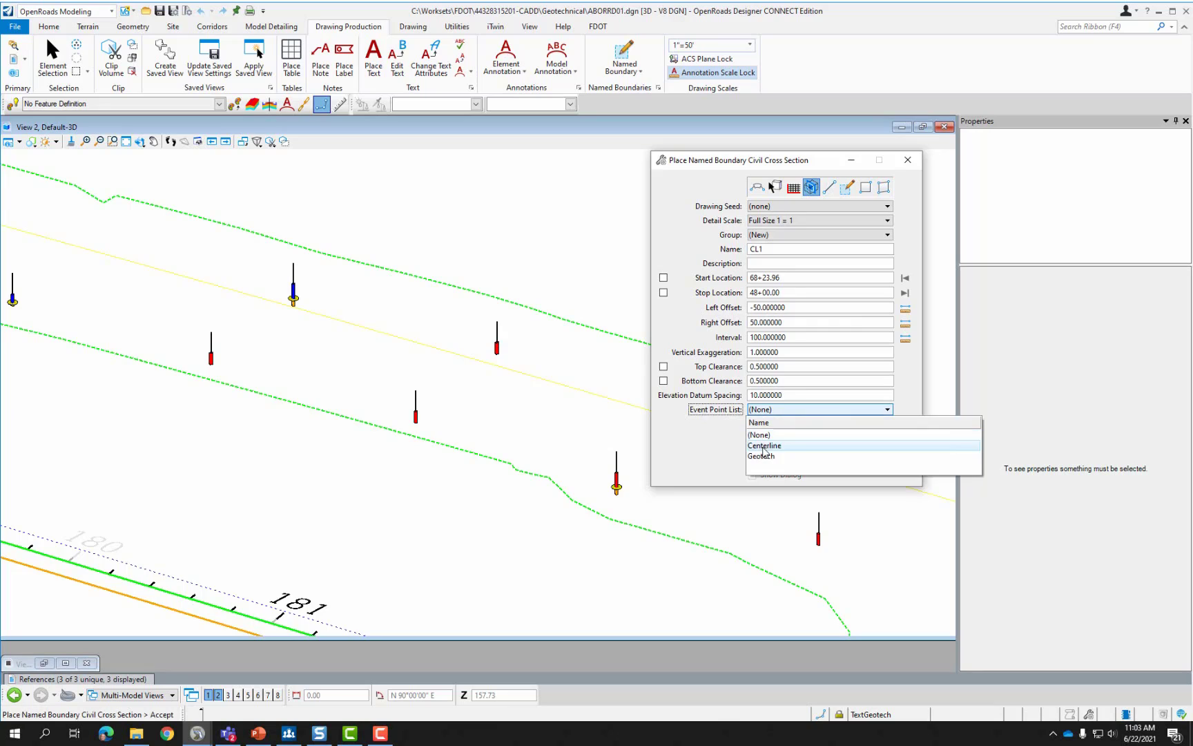
click(763, 457)
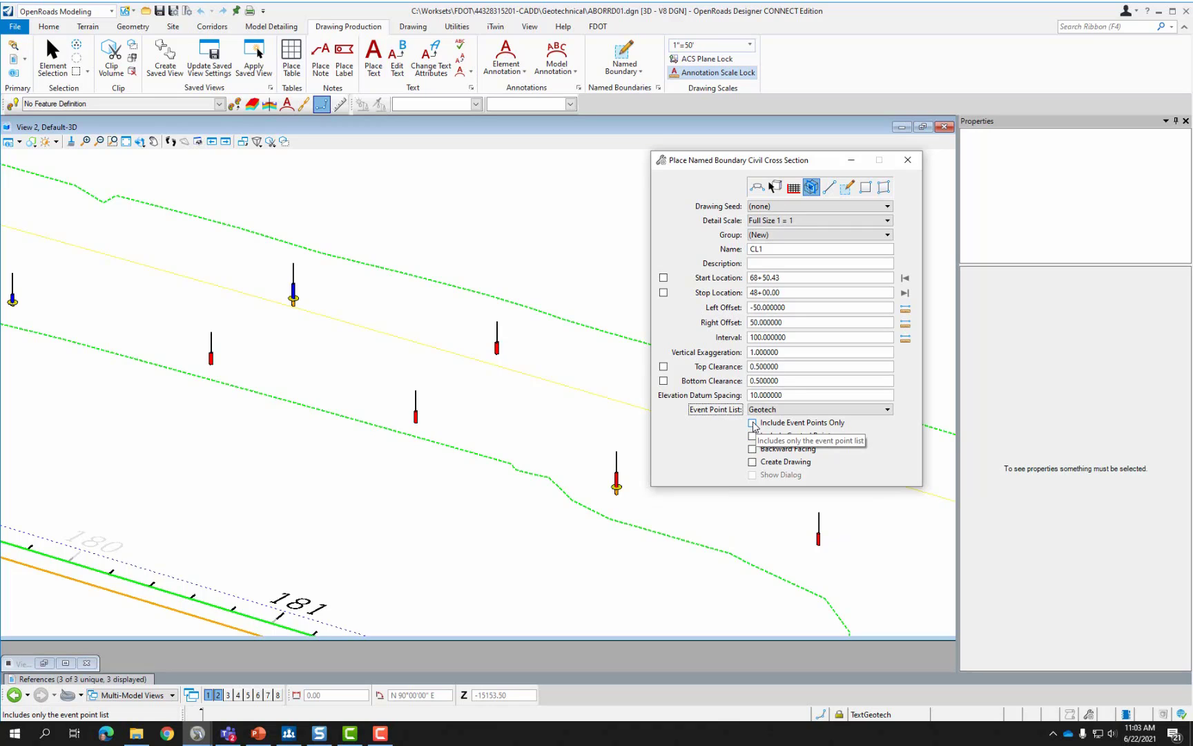
click(752, 422)
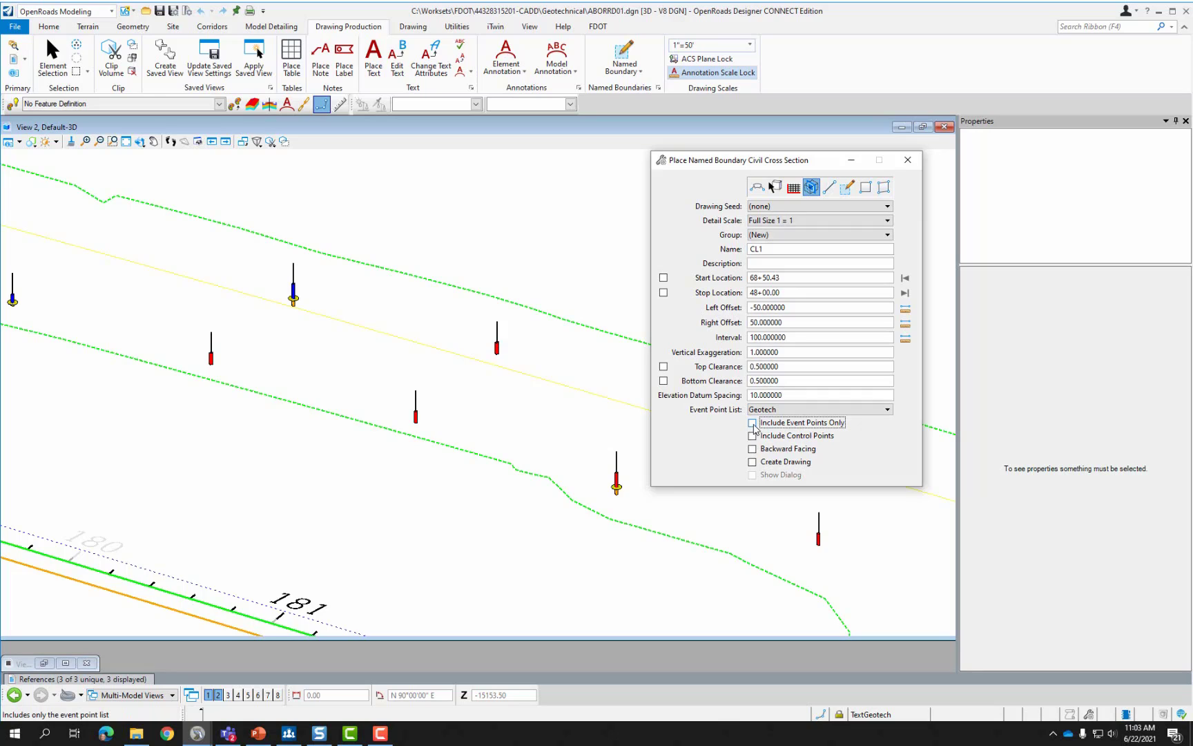
click(753, 423)
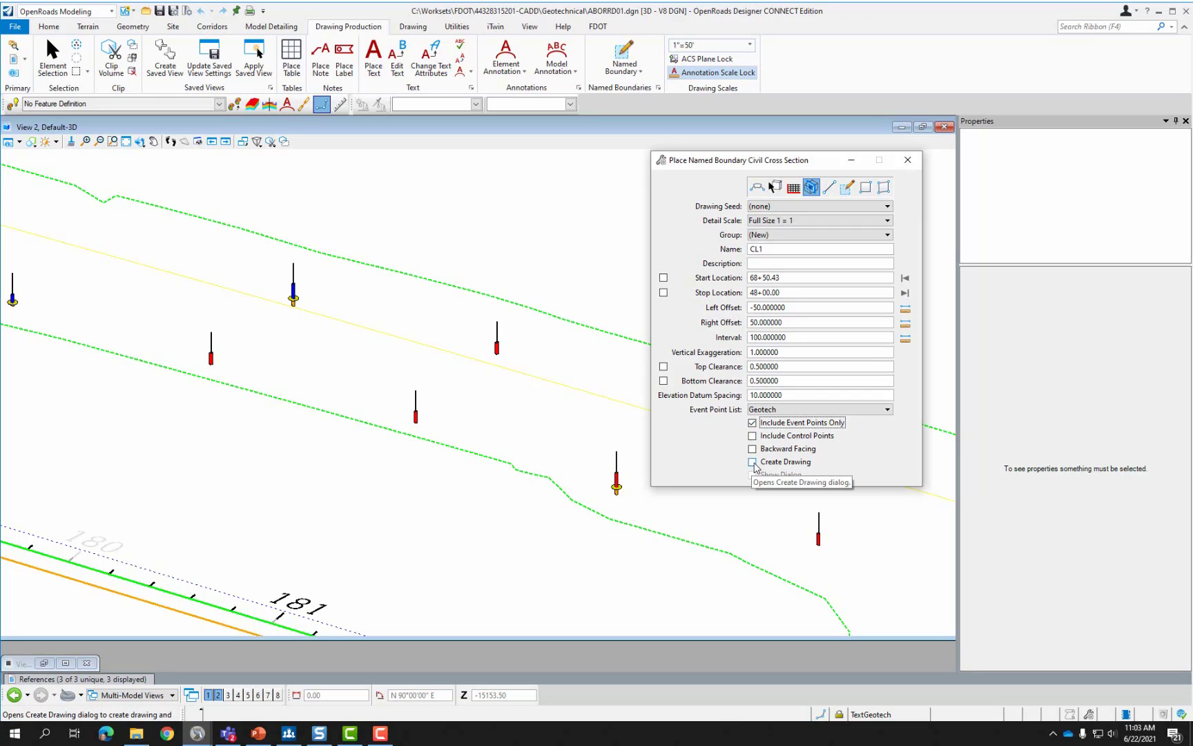
click(753, 461)
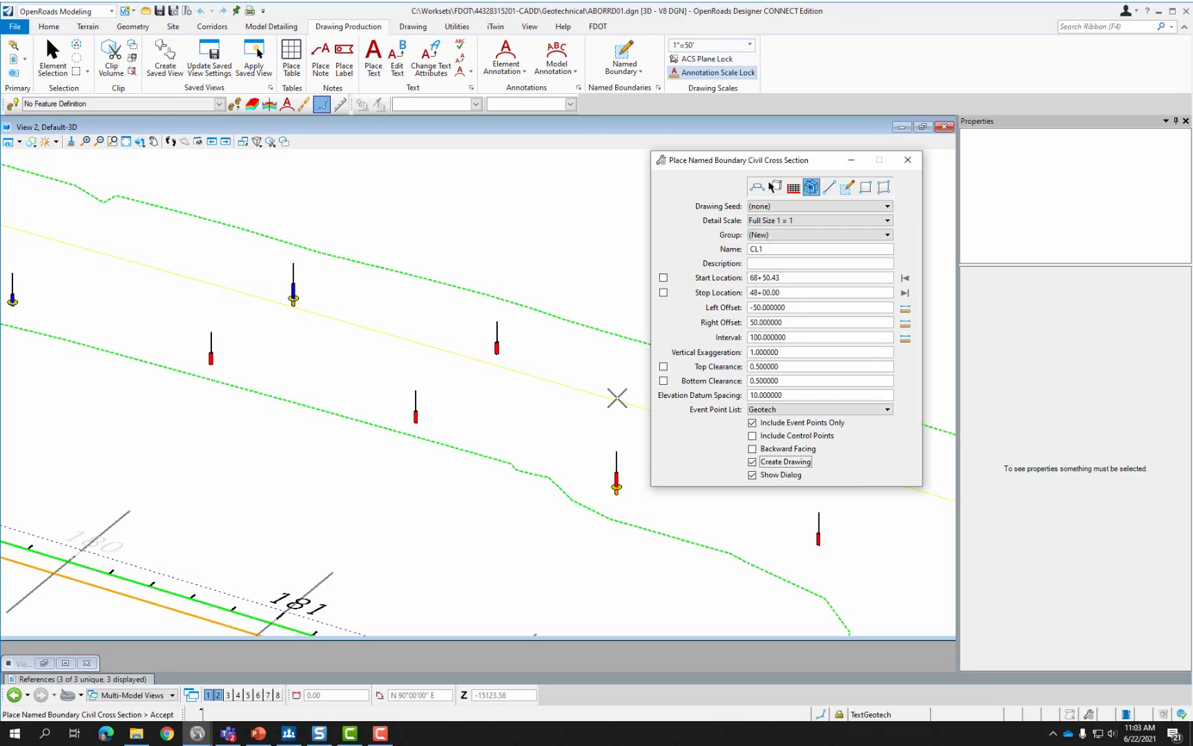
Place the four cross-section named boundaries through the boreholes, bringing up Create Drawing for CL1.
scroll(614, 379, down, 3)
scroll(269, 302, down, 3)
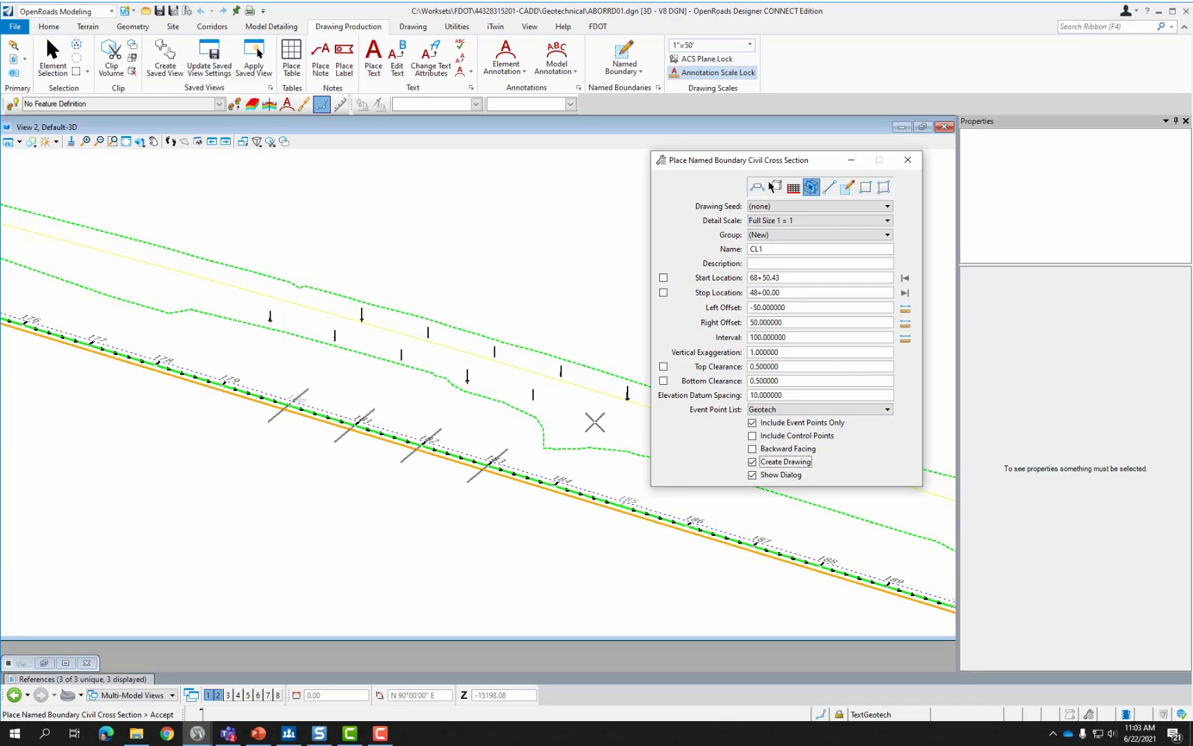
click(595, 422)
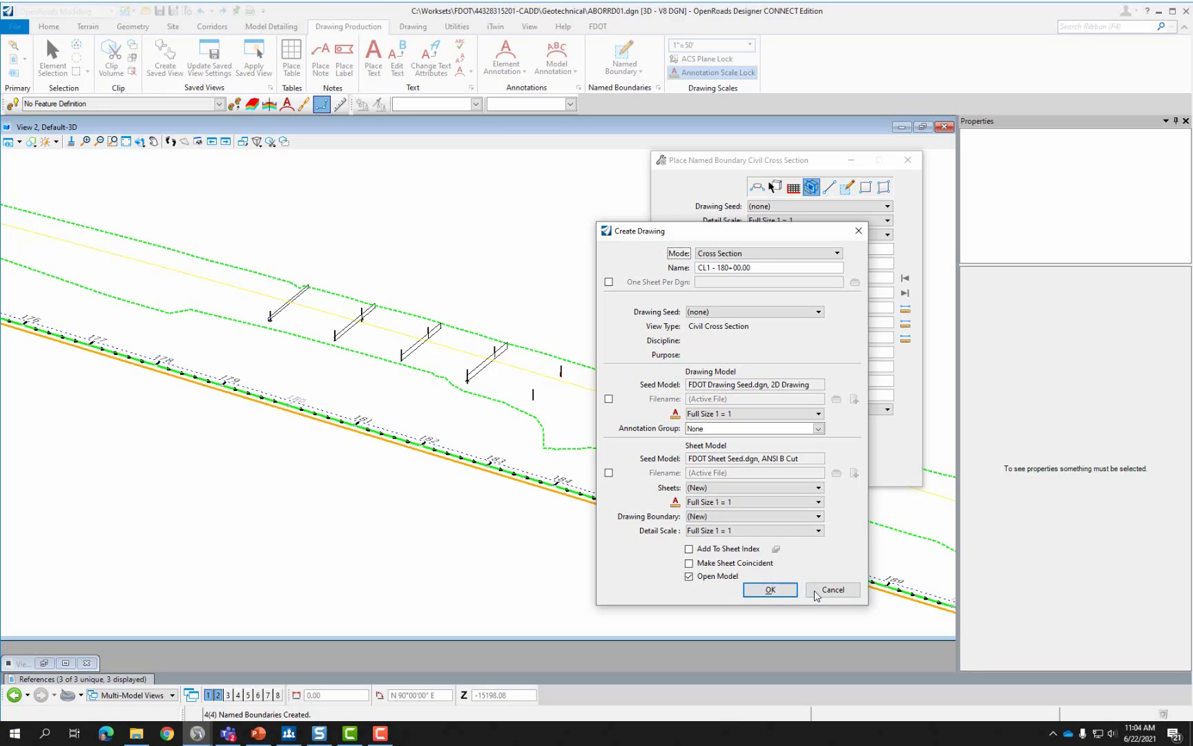
Cancel drawing creation and zoom to inspect the four boundaries crossing the boreholes.
click(831, 589)
scroll(383, 341, up, 5)
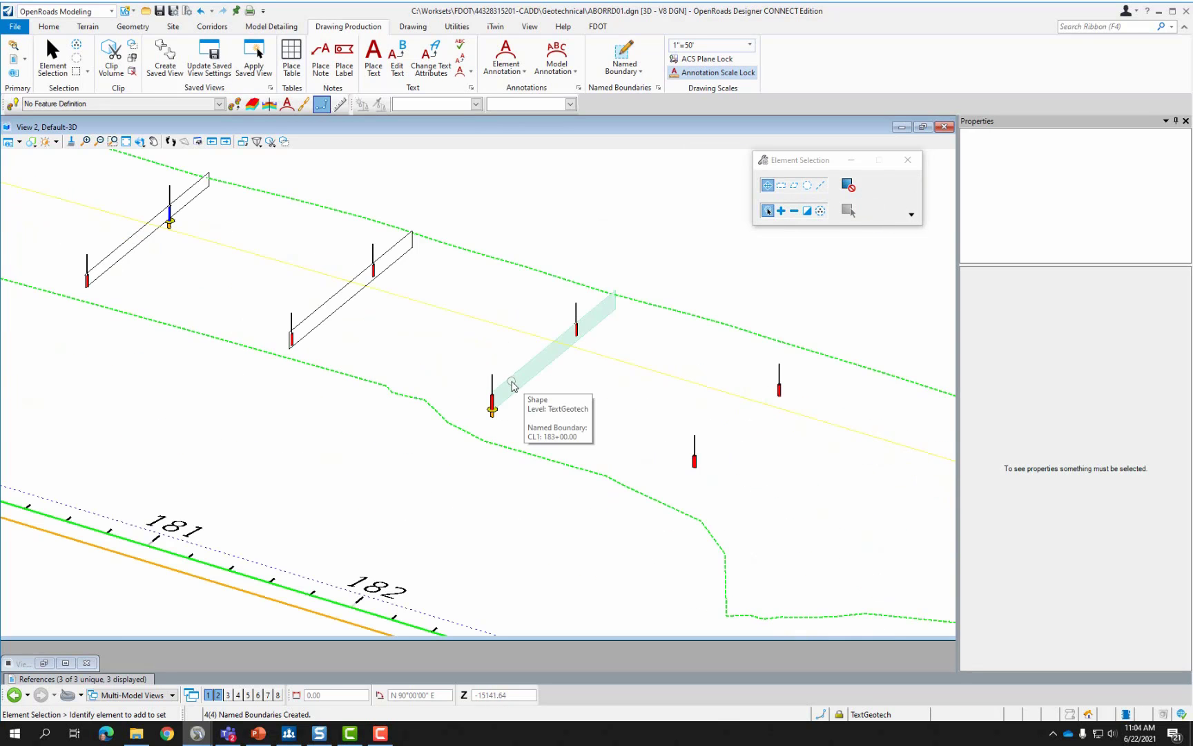
scroll(294, 346, up, 5)
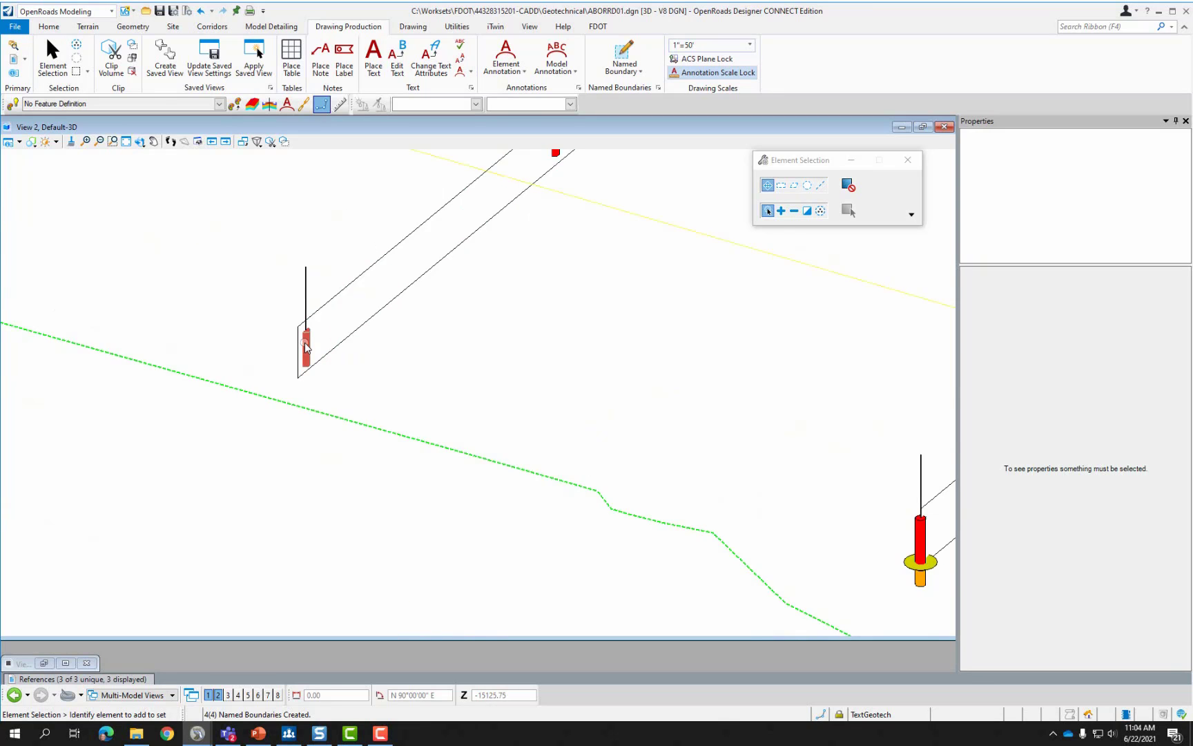
scroll(294, 345, down, 3)
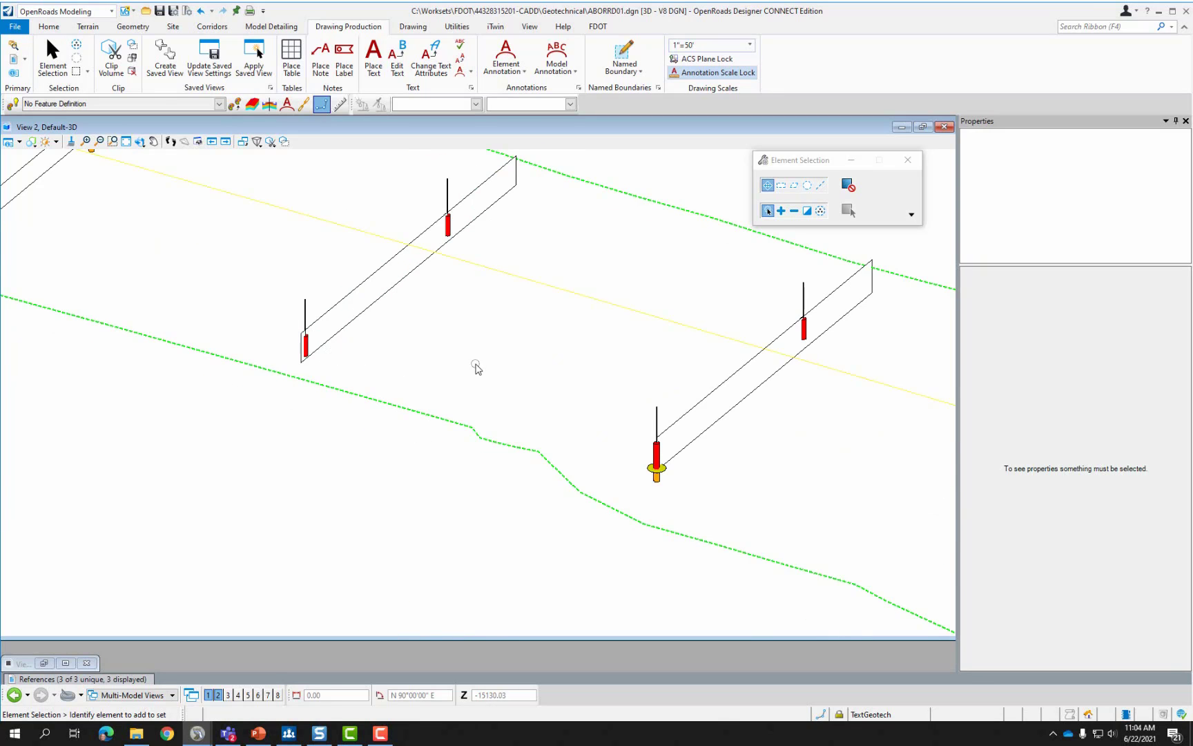
scroll(476, 366, down, 4)
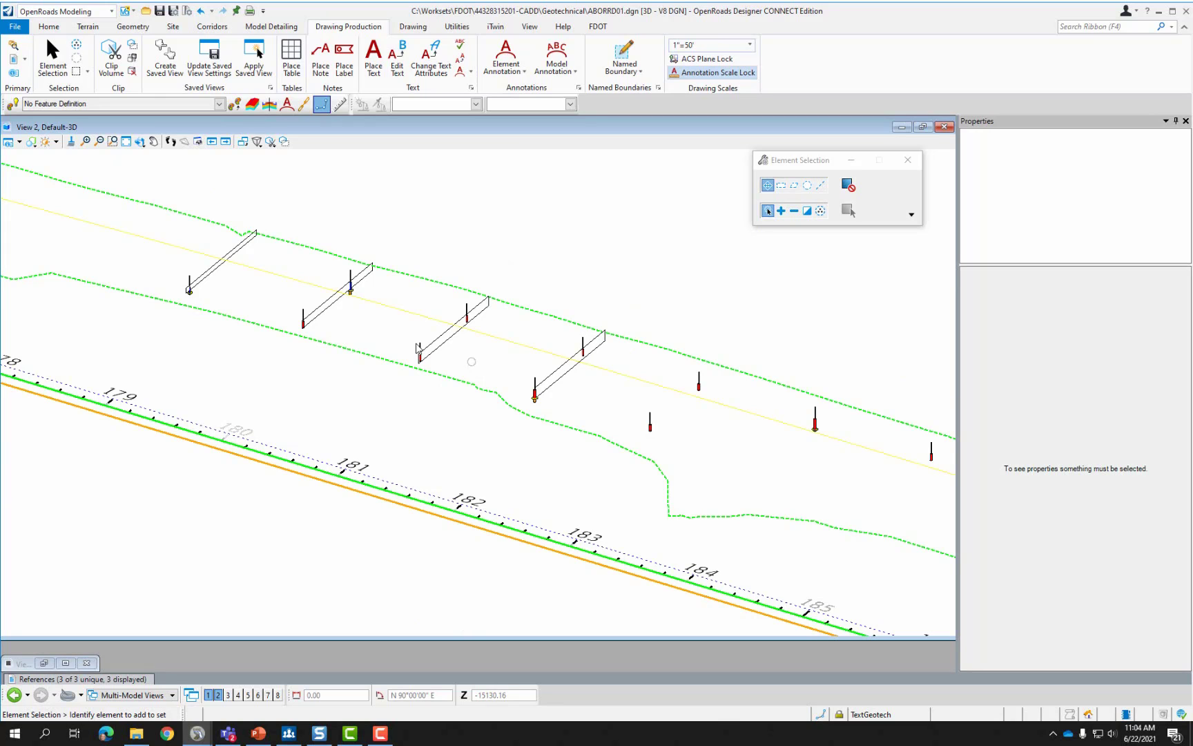
click(15, 27)
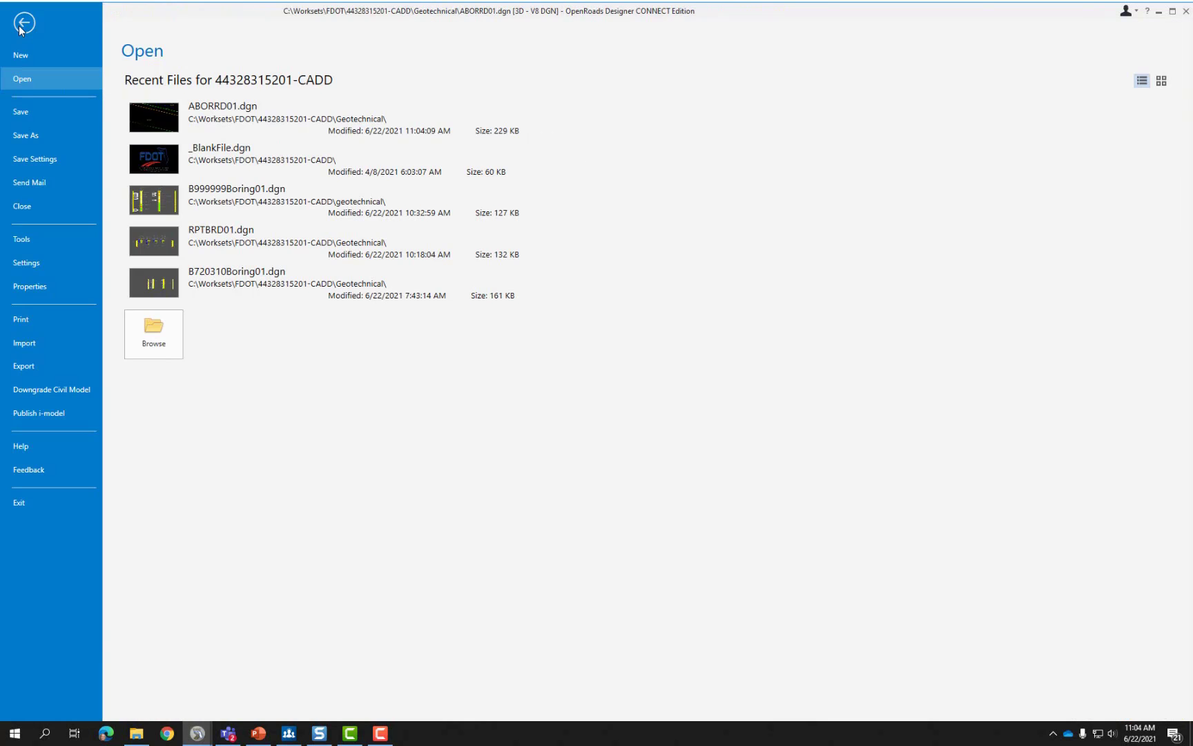
click(153, 334)
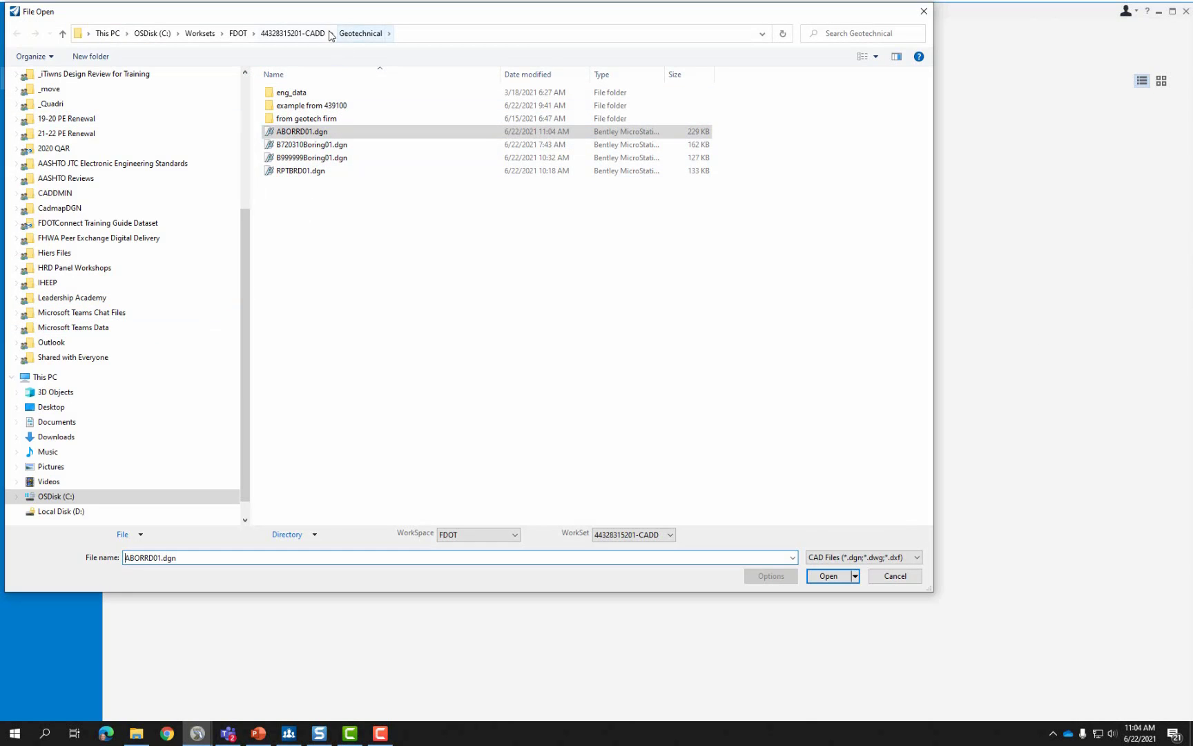
click(293, 34)
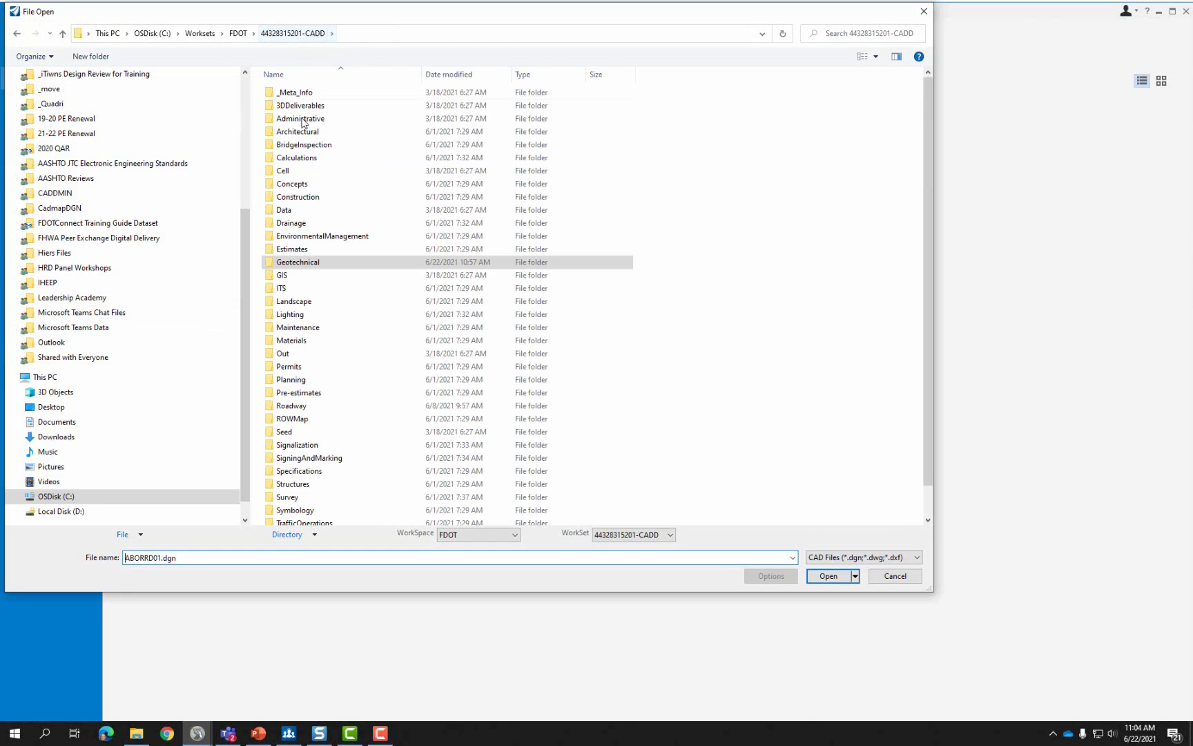
click(306, 410)
double_click(307, 410)
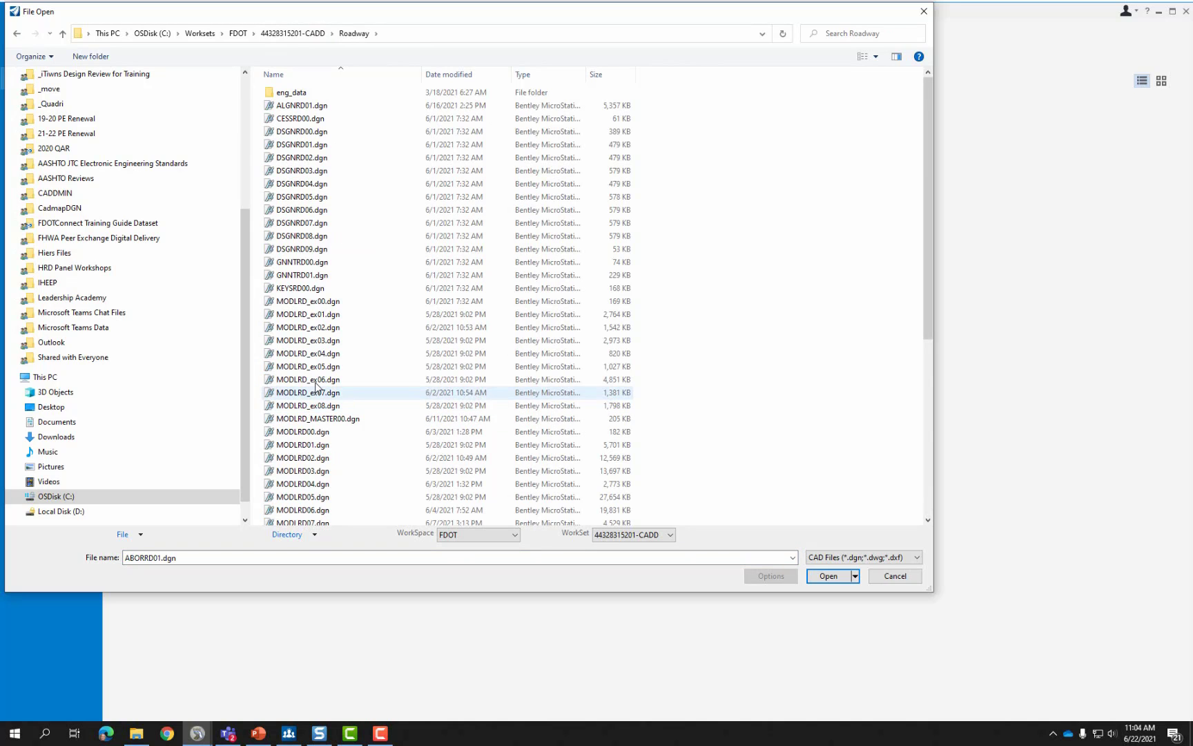
click(830, 574)
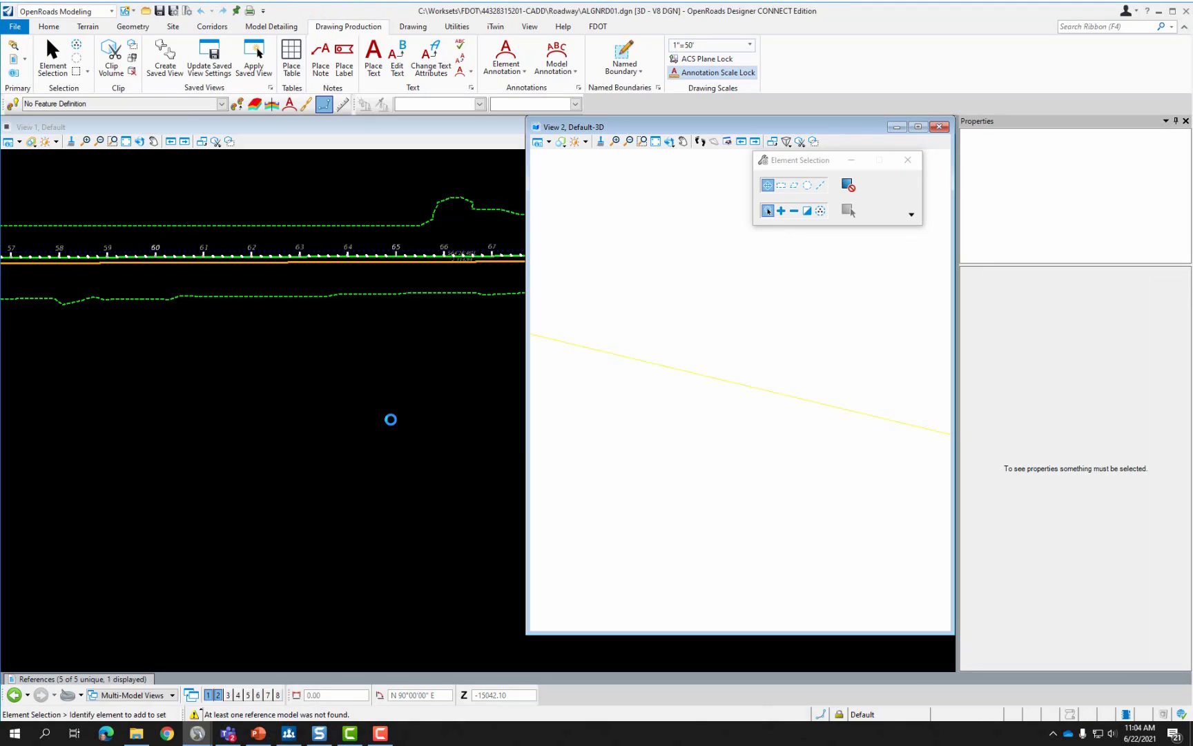
In View 1, open the Event Point List for the alignment and show its Geotech points.
click(320, 360)
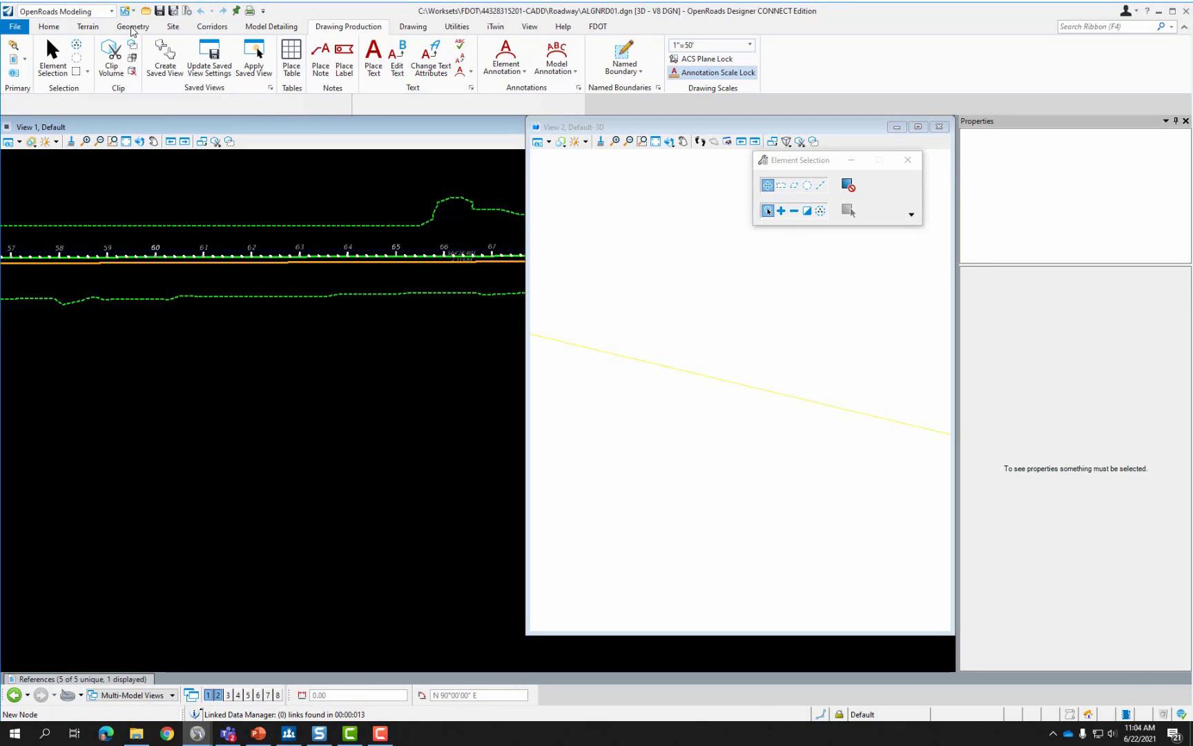
click(132, 27)
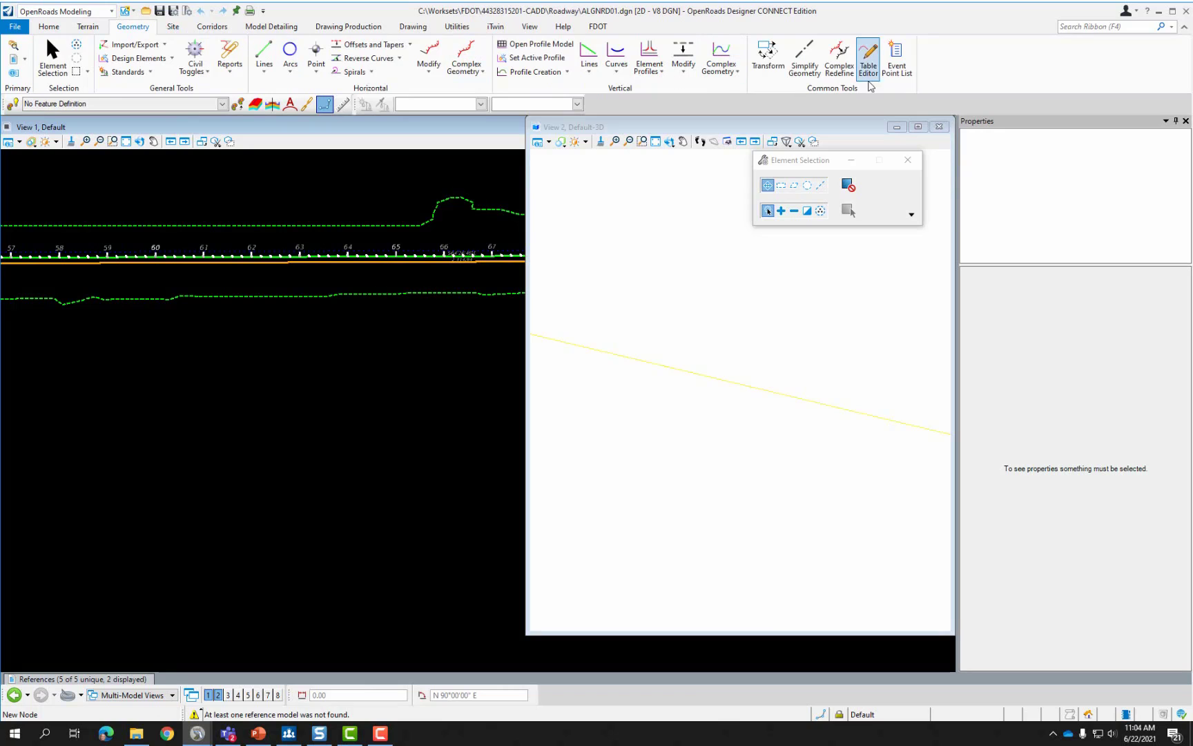
click(898, 67)
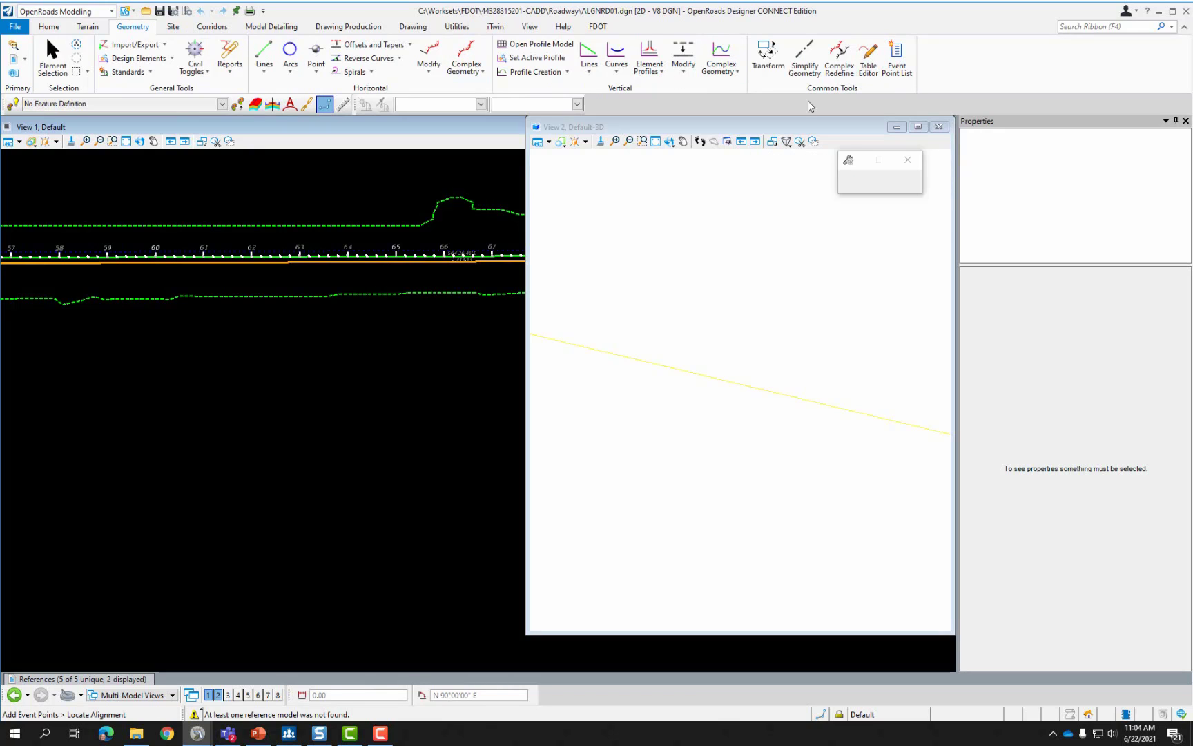
click(405, 257)
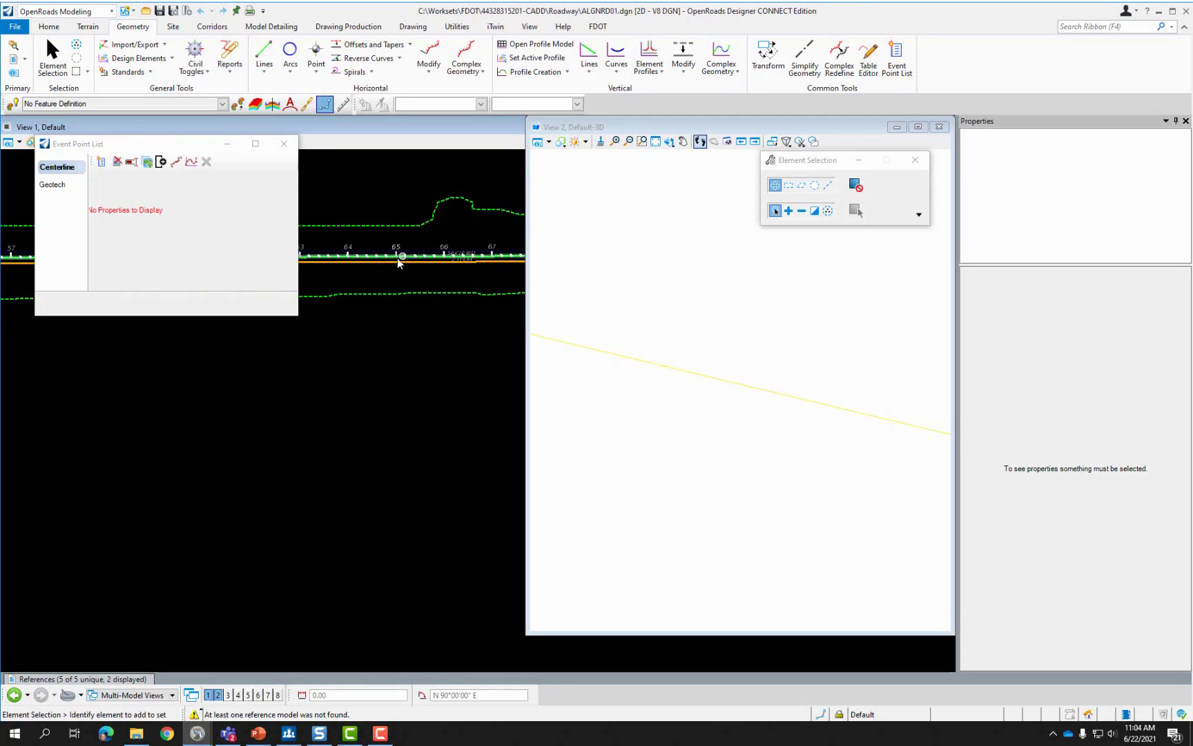
click(52, 186)
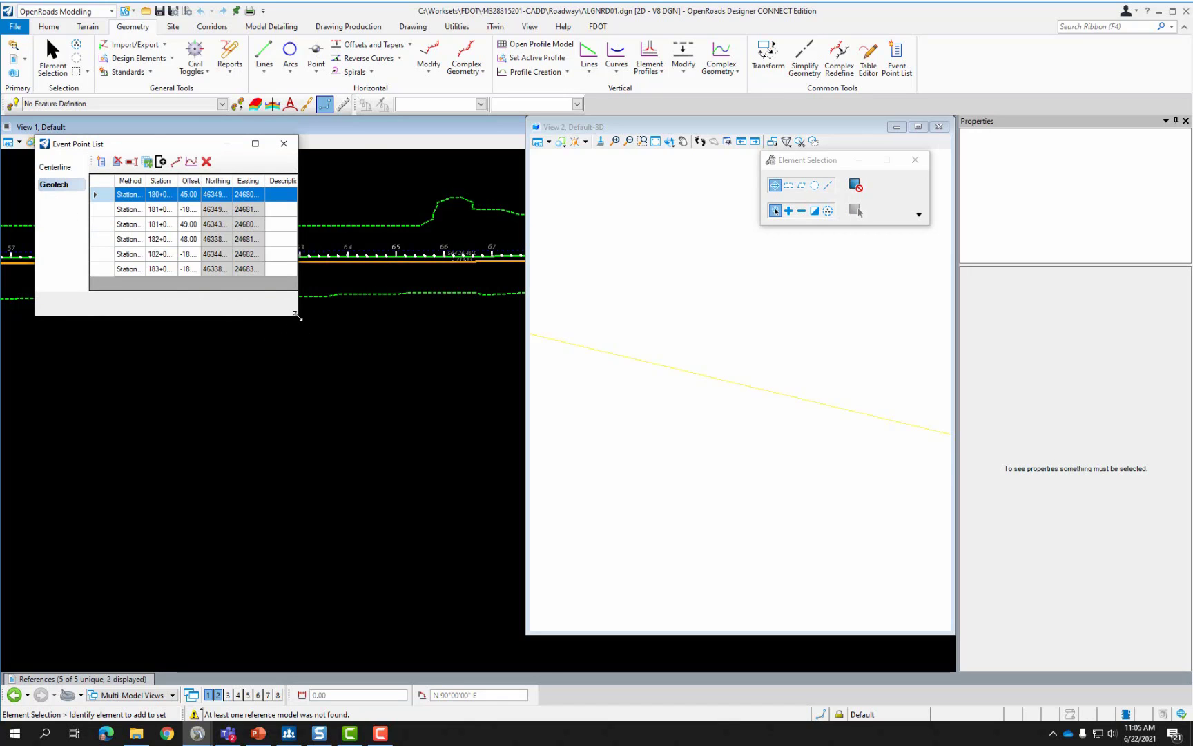
Enlarge and reposition the list to review the six points from 180+00.00 to 183+00.00.
drag(298, 314, 494, 424)
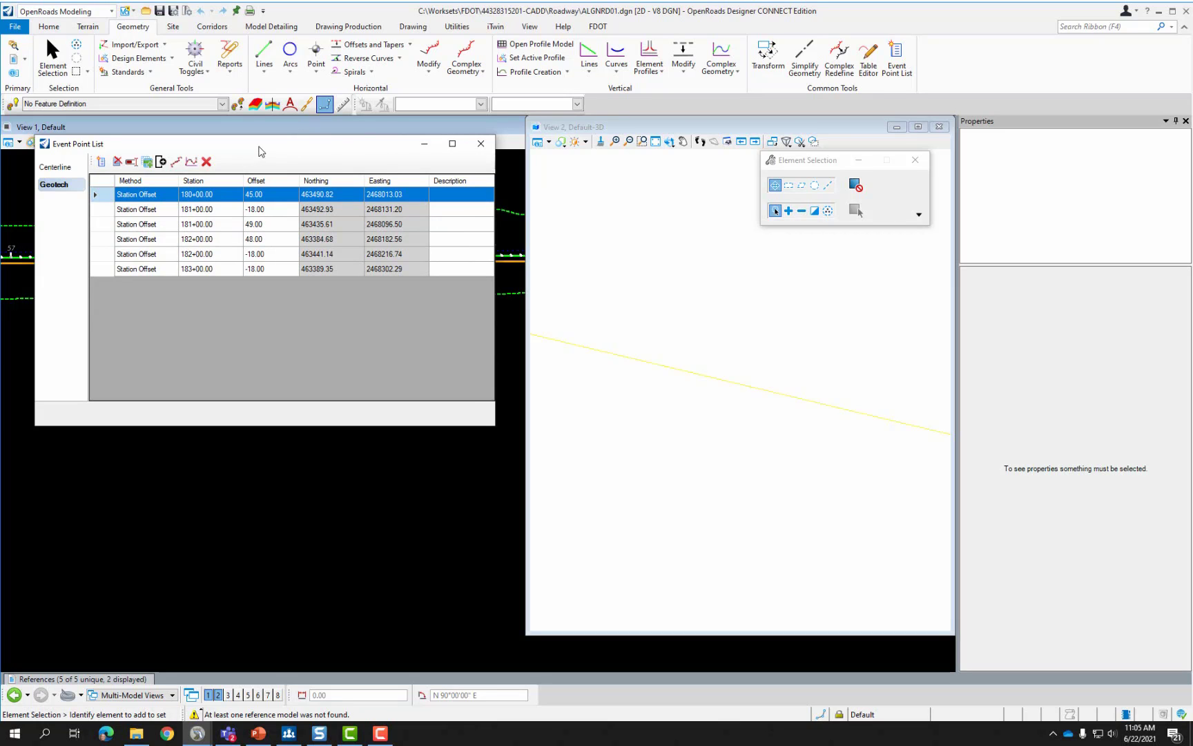
drag(261, 146, 274, 344)
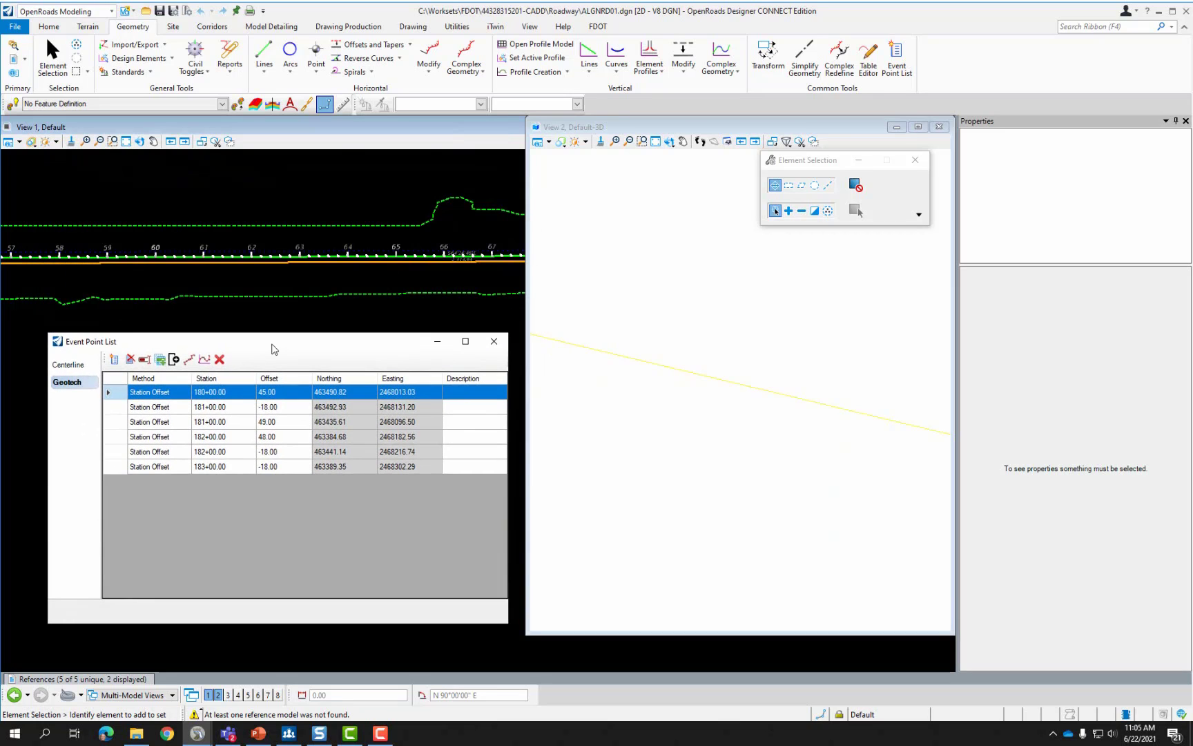
double_click(232, 393)
click(222, 407)
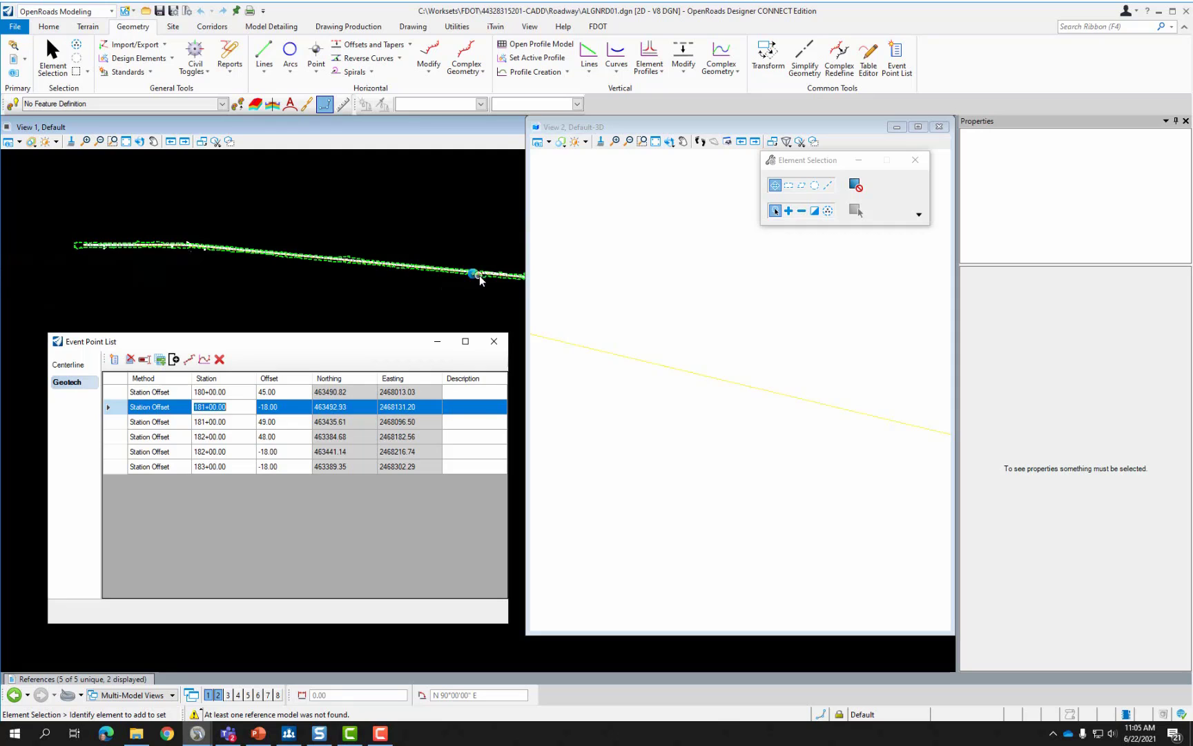
scroll(479, 275, up, 4)
scroll(274, 277, down, 4)
scroll(304, 268, up, 4)
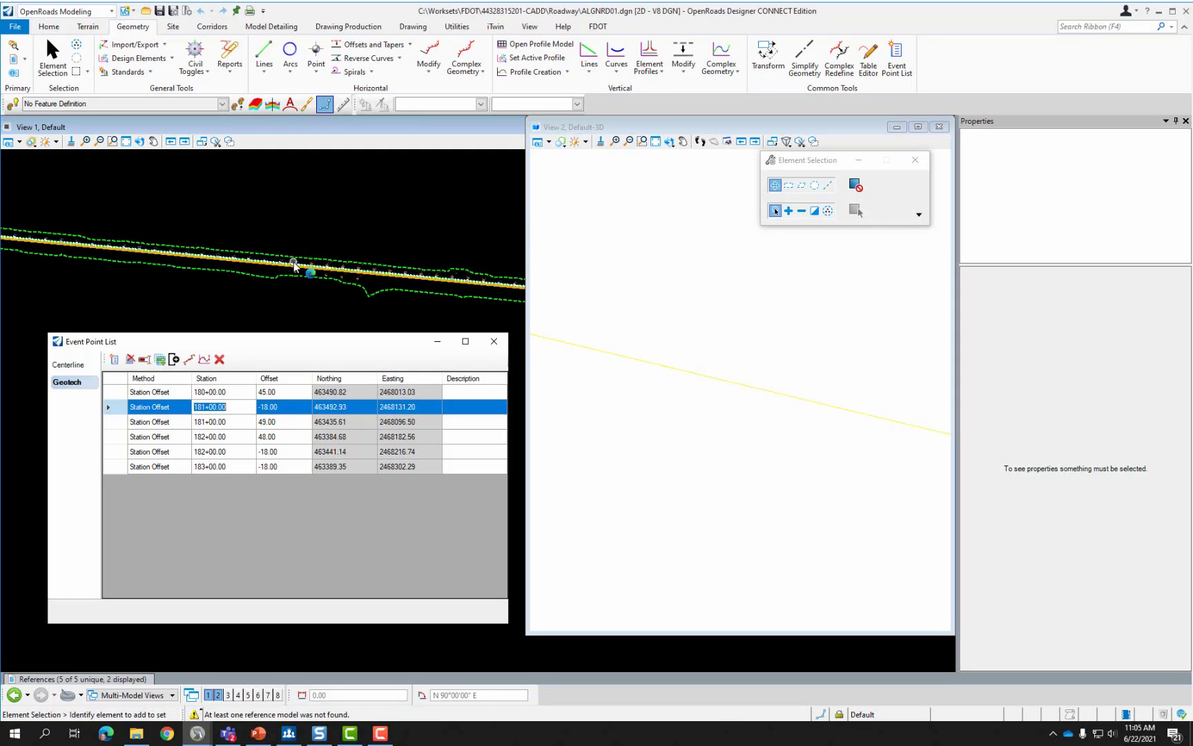
scroll(403, 292, up, 3)
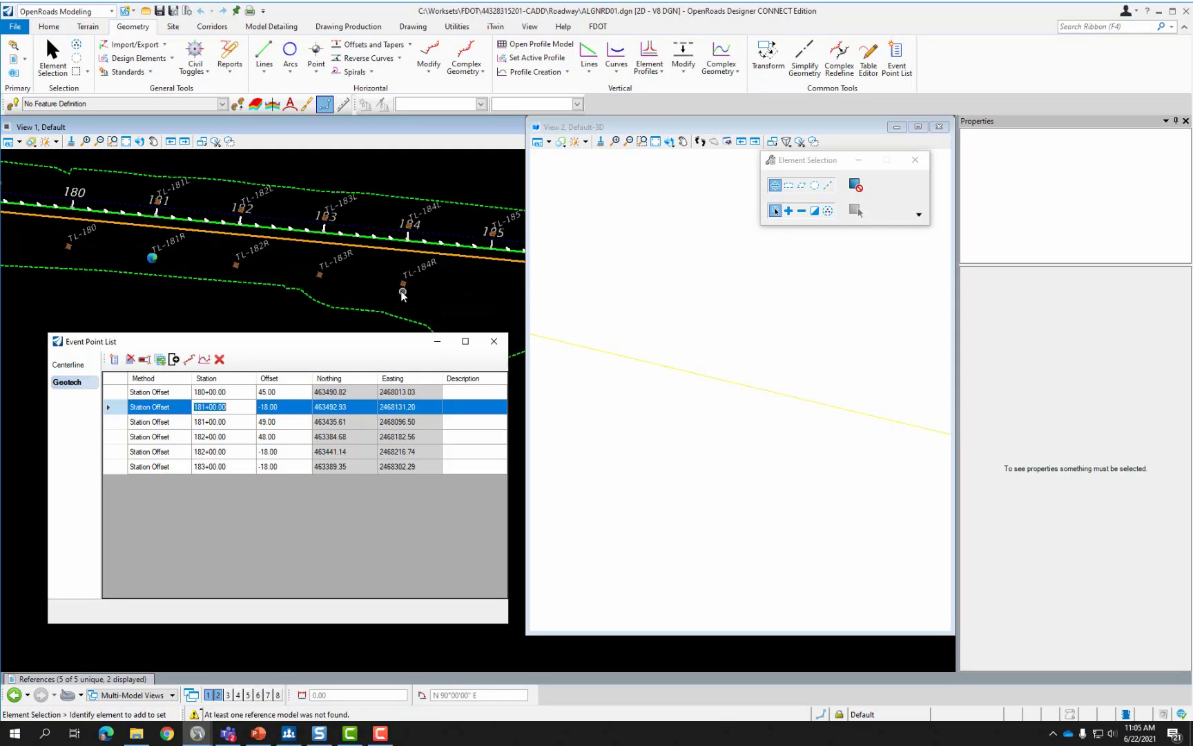
Add a Geotech event point at station 184+00, offset 51.00.
click(160, 359)
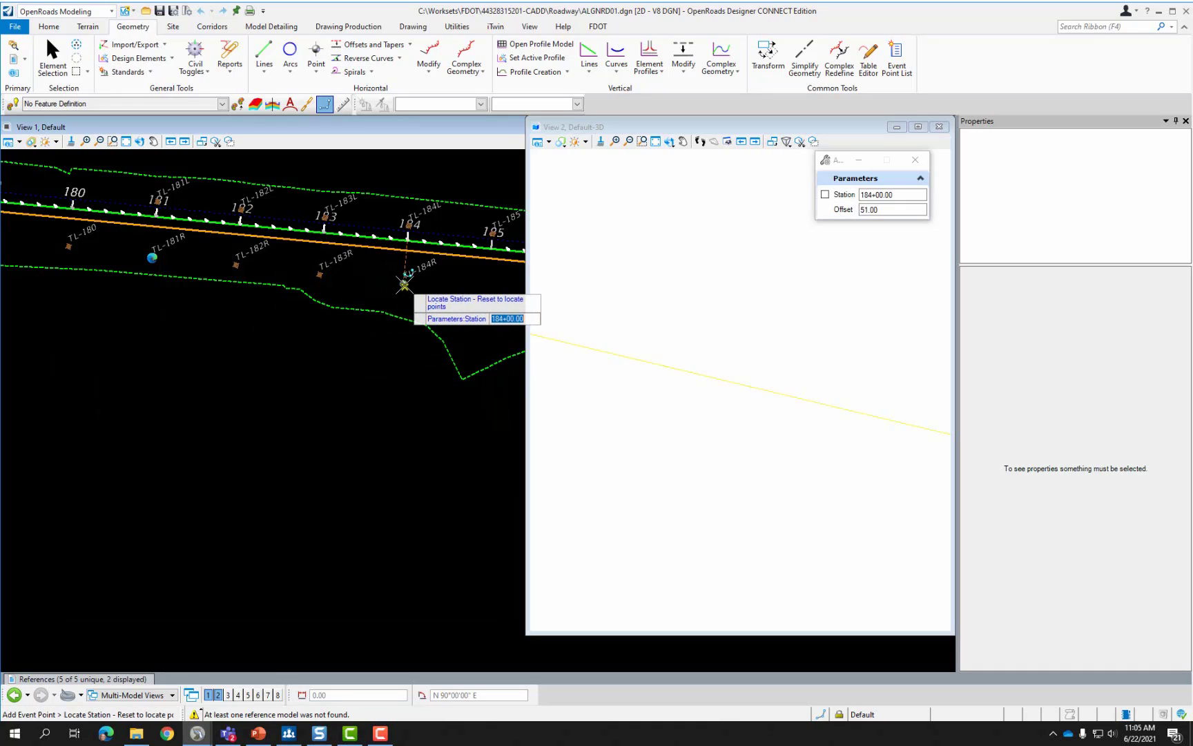
scroll(404, 284, up, 5)
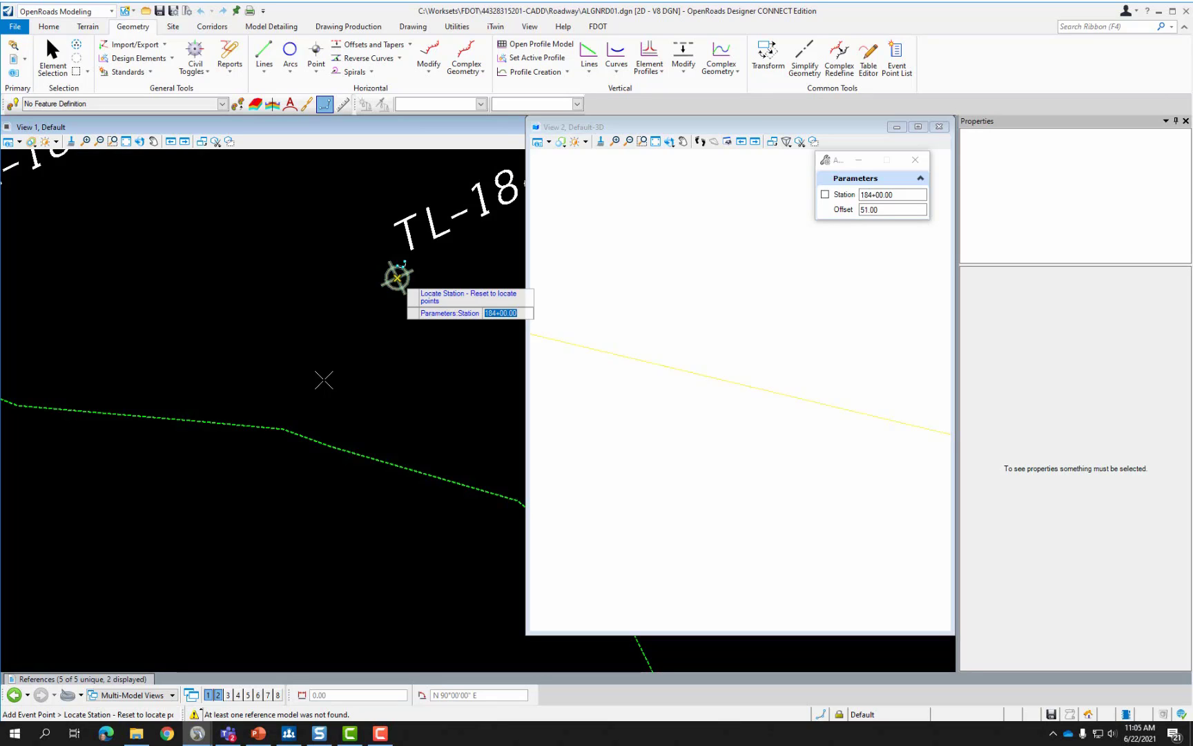
click(324, 380)
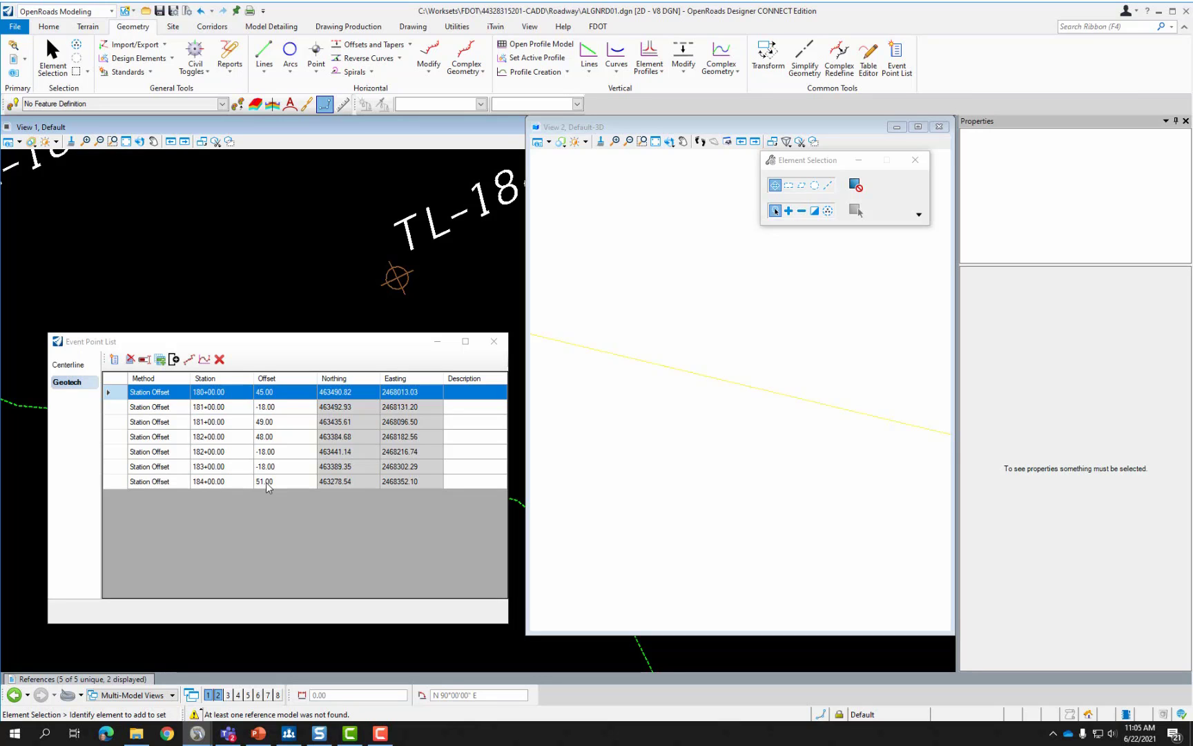
Add a second point at 184+00, offset -18.00, then close the list and show PowerPoint slide 19.
click(173, 359)
scroll(205, 368, down, 3)
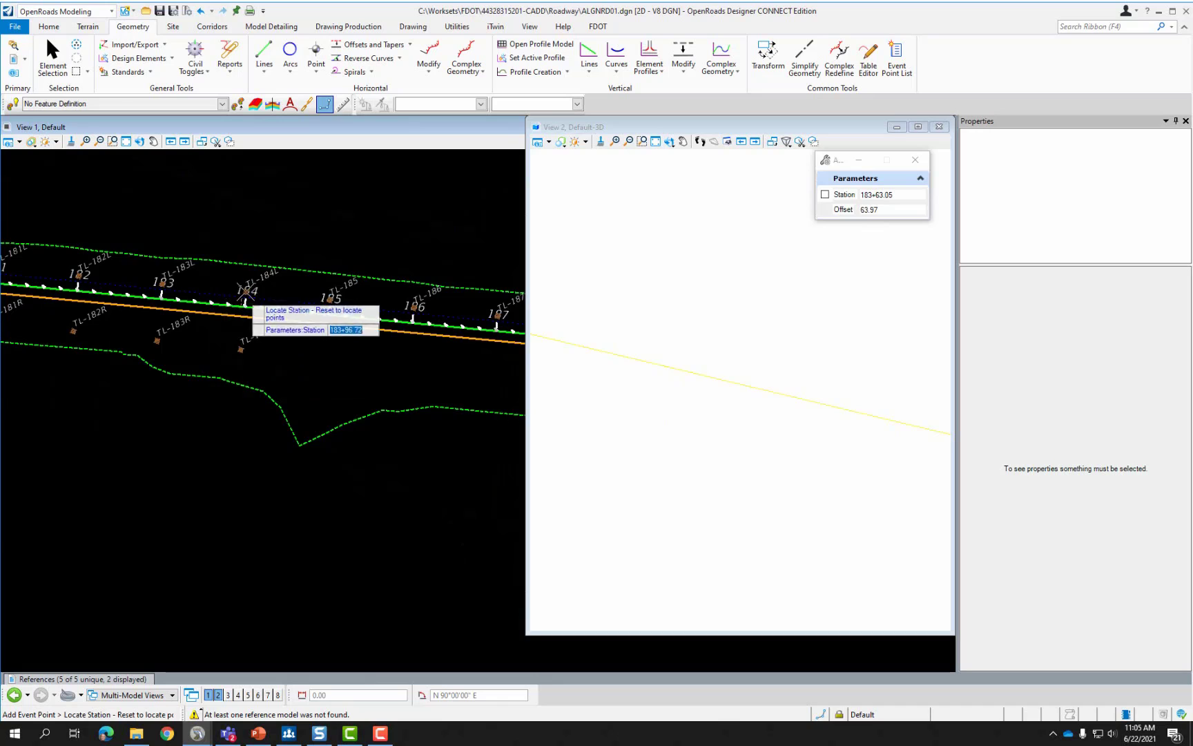
scroll(246, 287, up, 3)
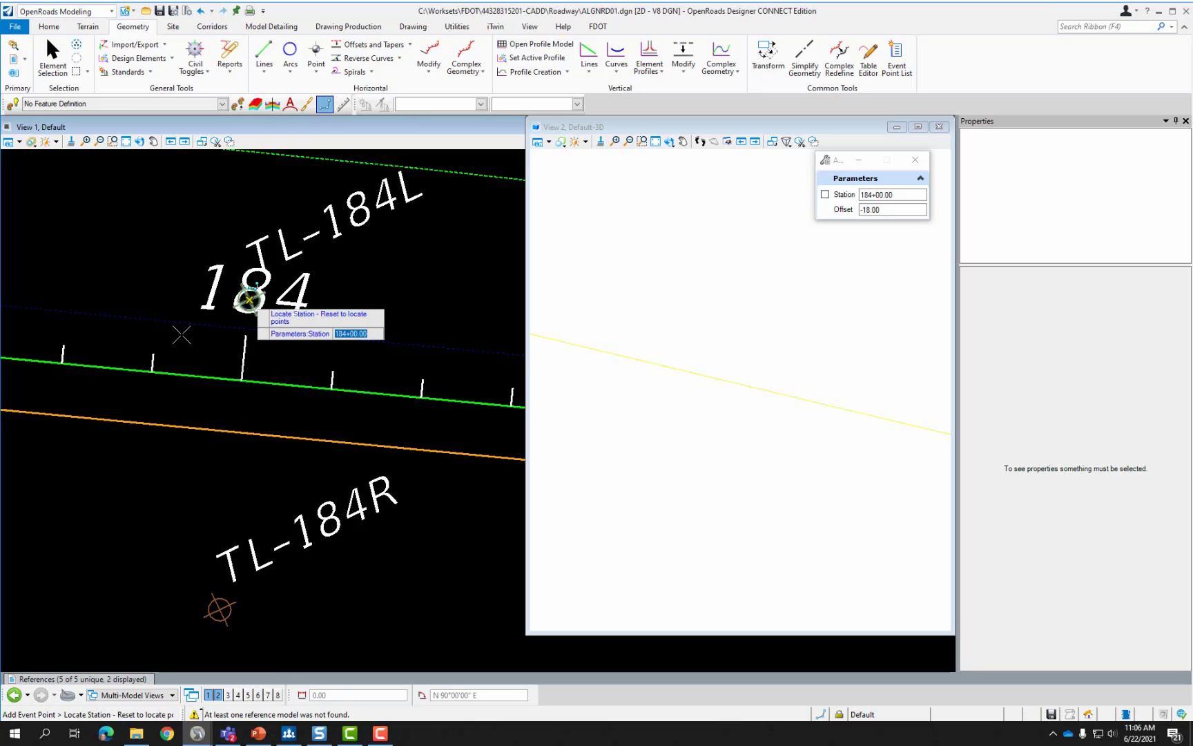
click(249, 299)
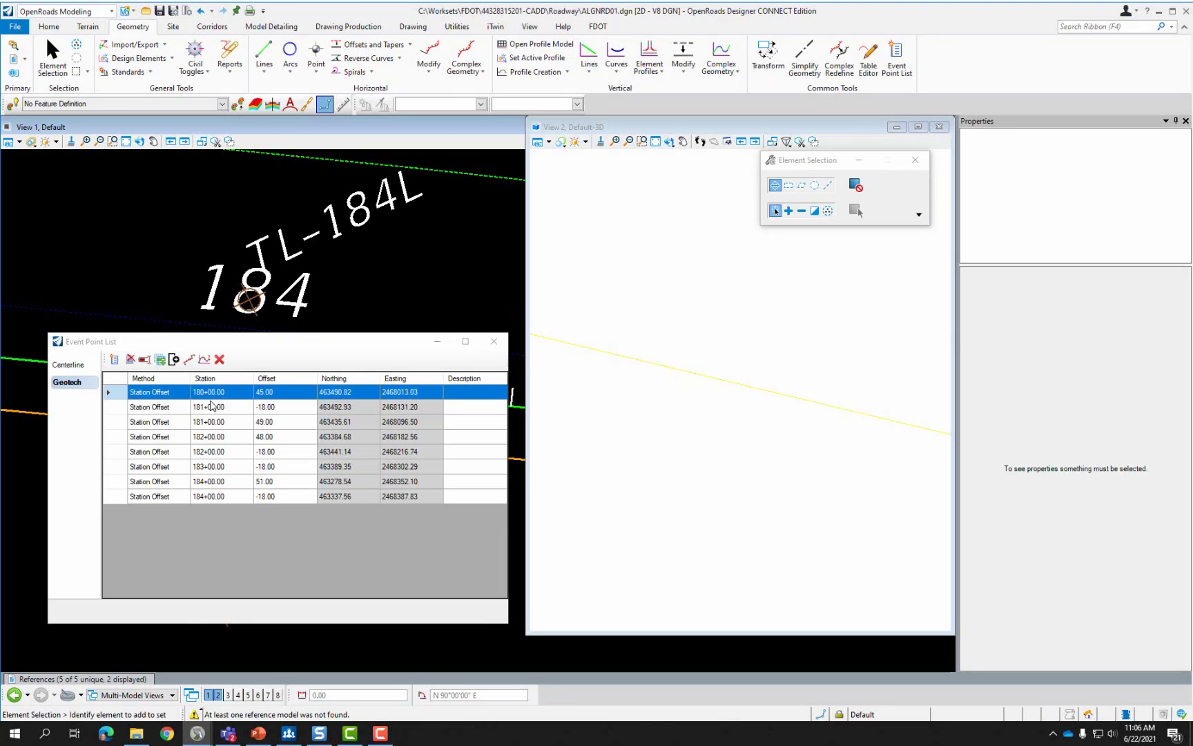
click(497, 344)
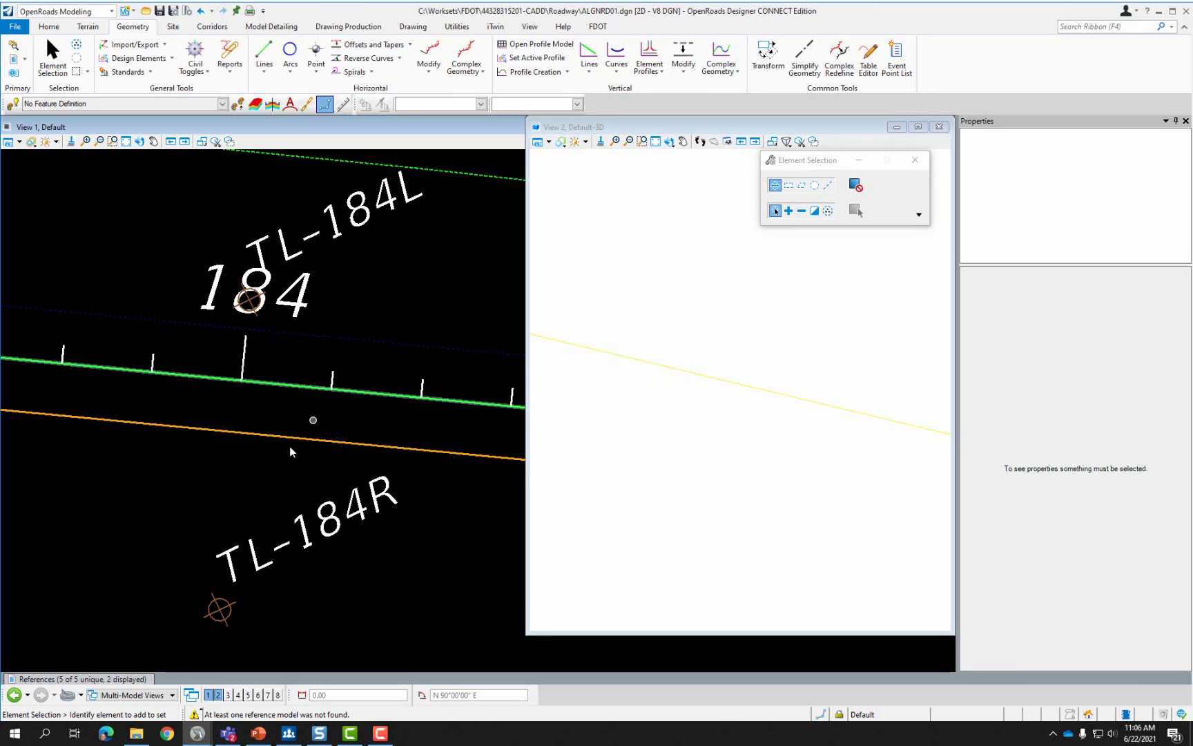
click(257, 732)
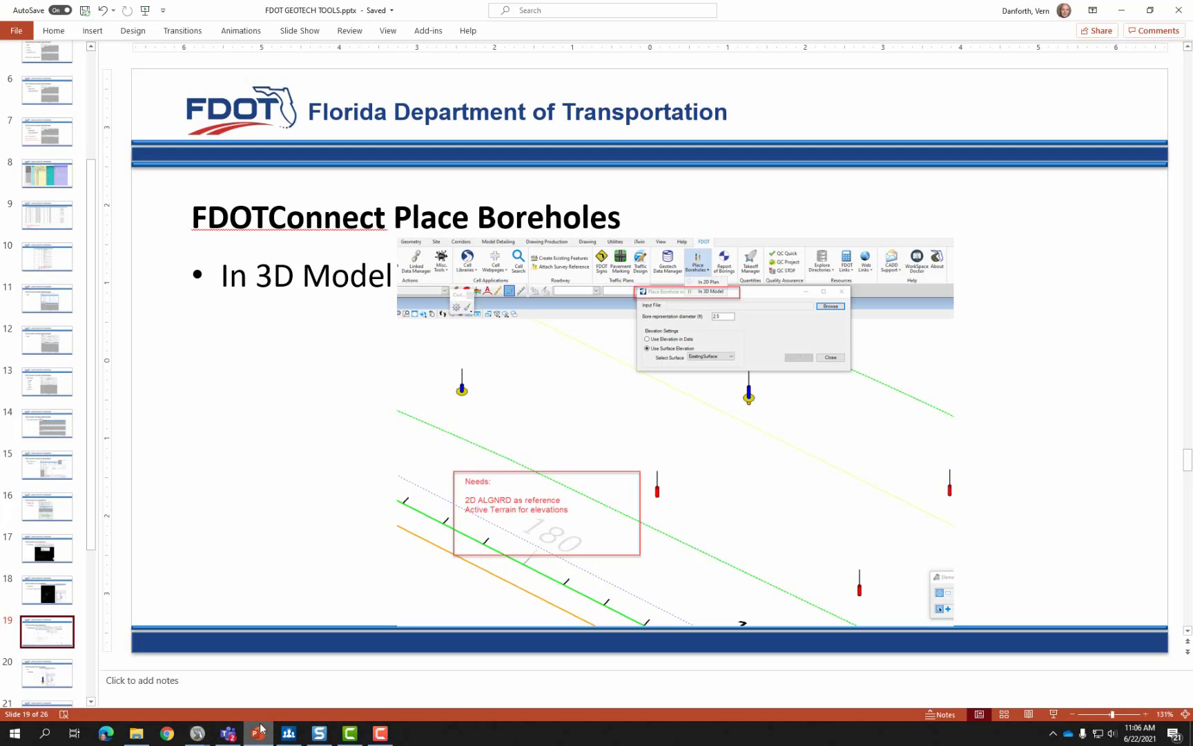